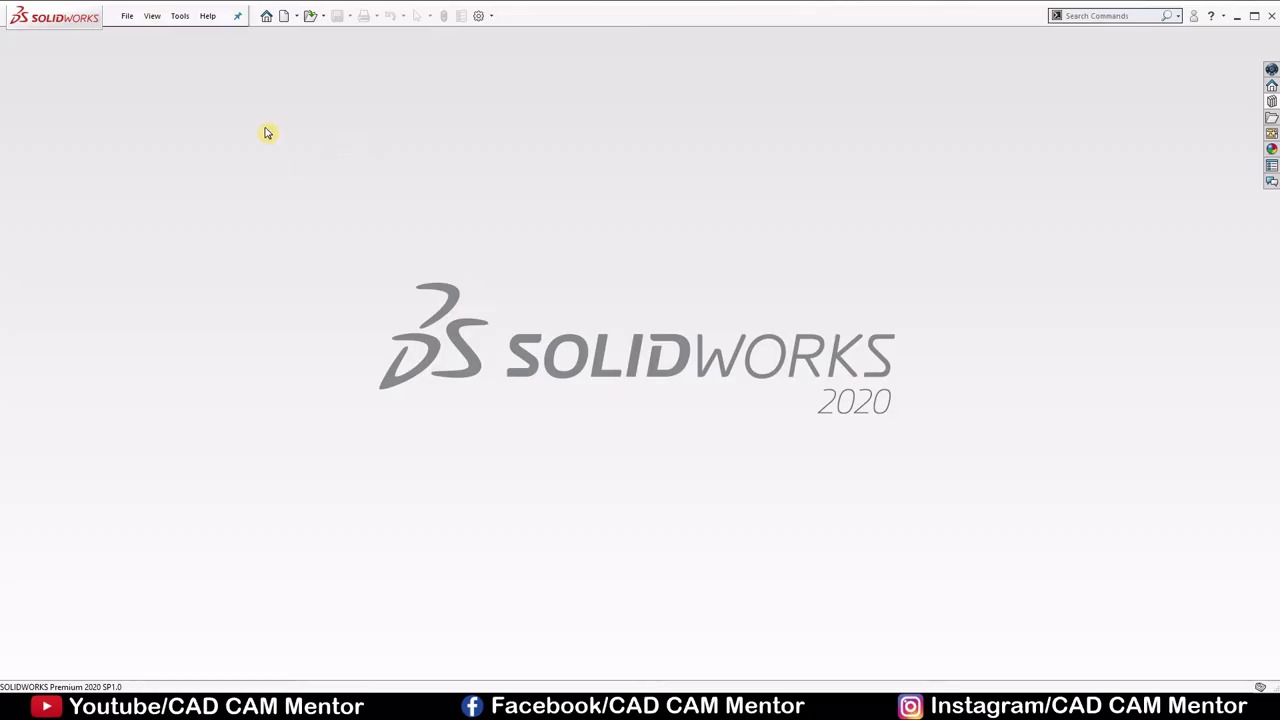
Create a new assembly without inserting any component and set its units to MMGS (millimeter, gram, second)
{"action": "left_click", "coordinate": [283, 17]}
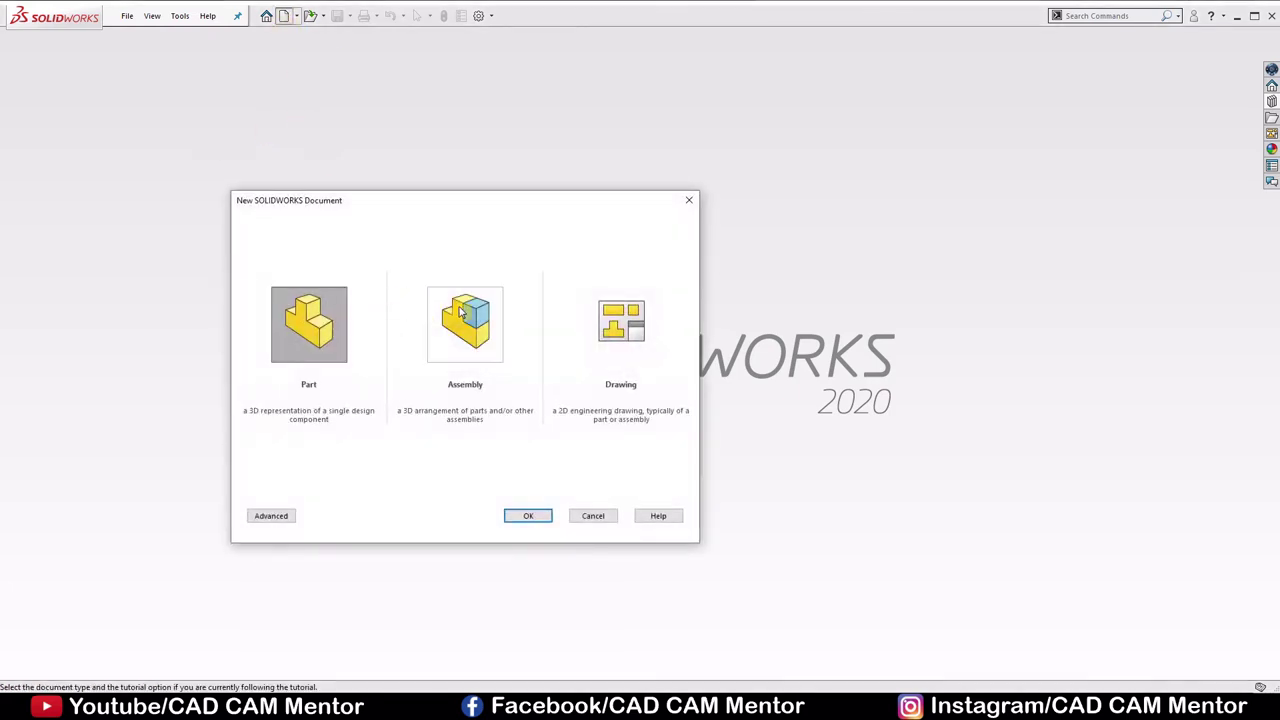
{"action": "left_click", "coordinate": [462, 314]}
{"action": "left_click", "coordinate": [531, 517]}
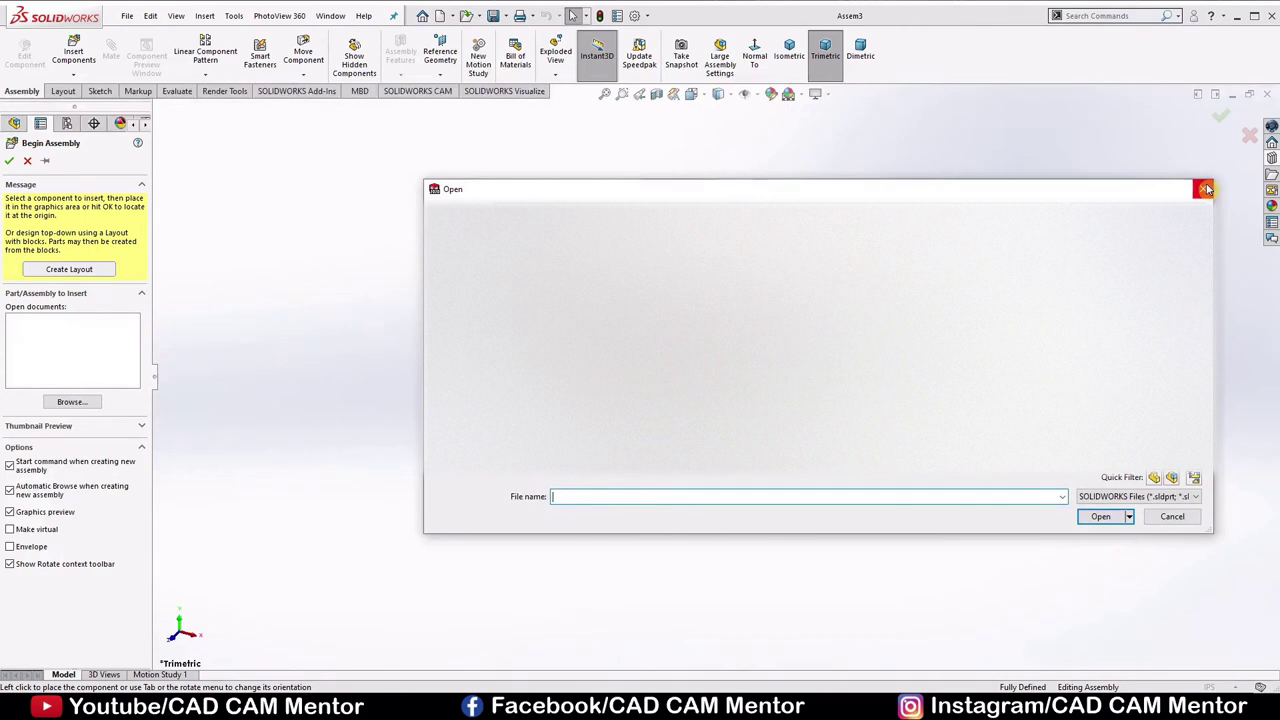
{"action": "left_click", "coordinate": [1206, 189]}
{"action": "key", "text": "Escape"}
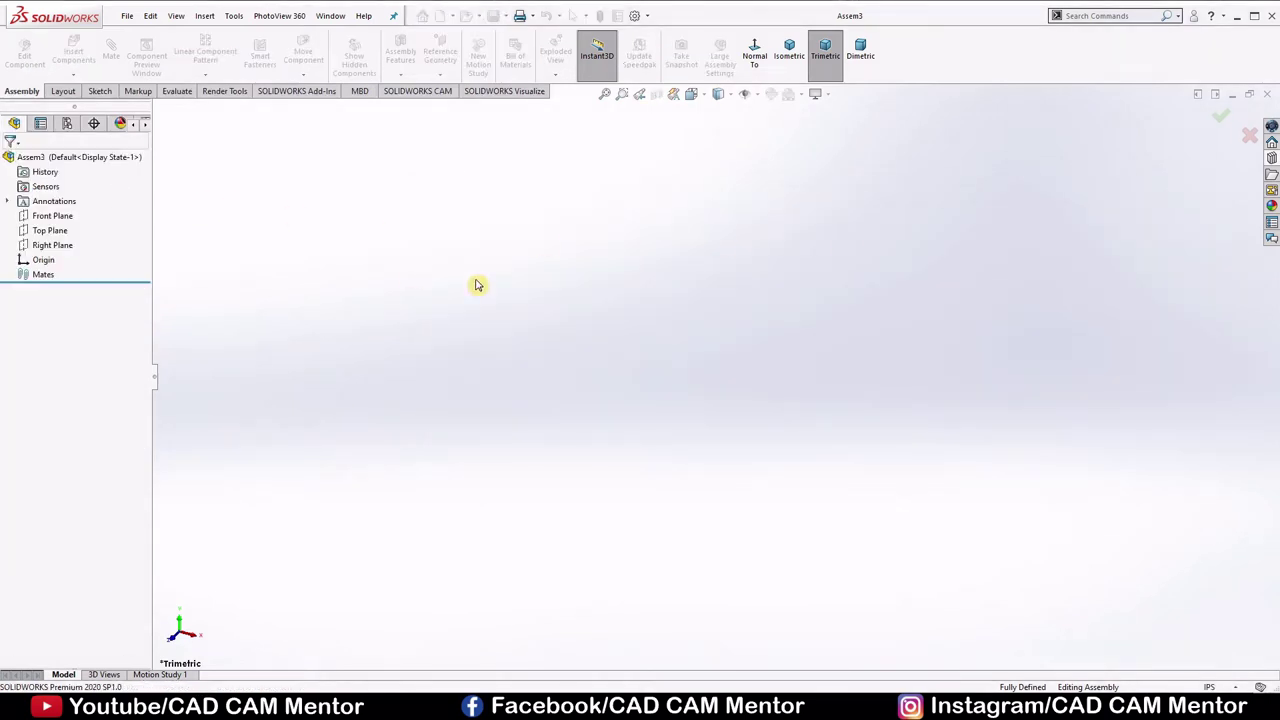
{"action": "left_click", "coordinate": [1238, 689]}
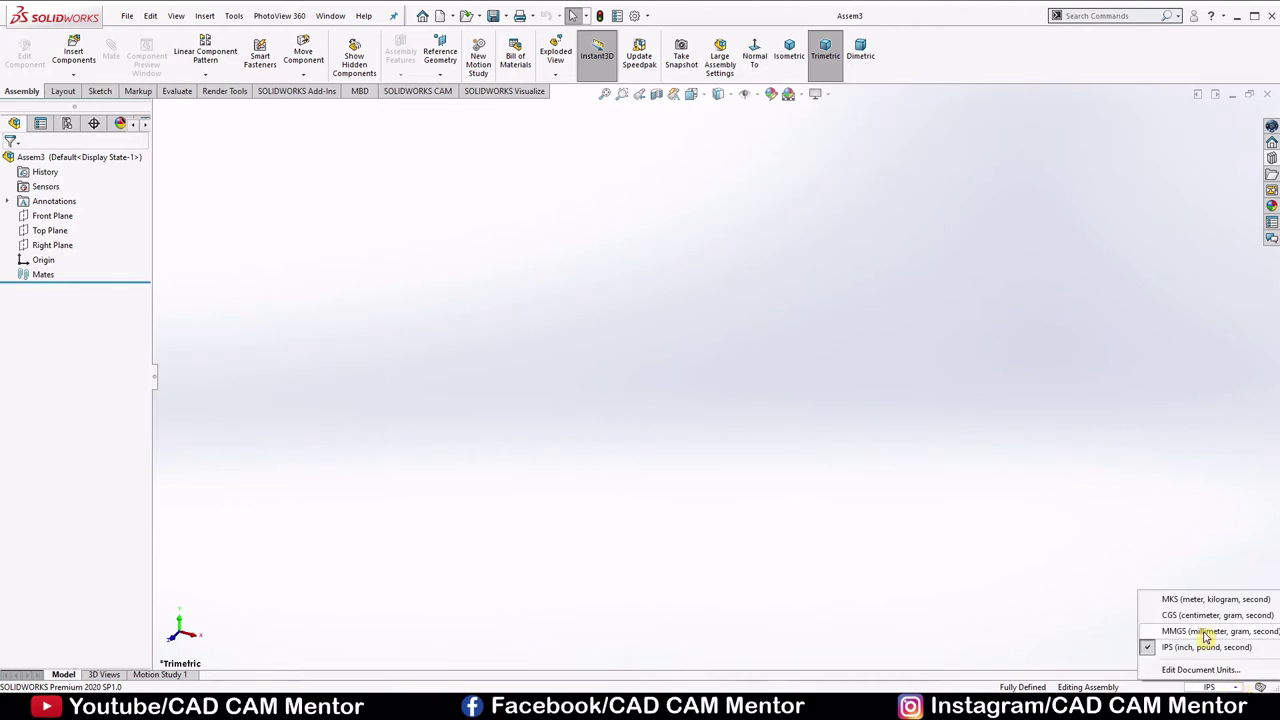
{"action": "left_click", "coordinate": [1207, 632]}
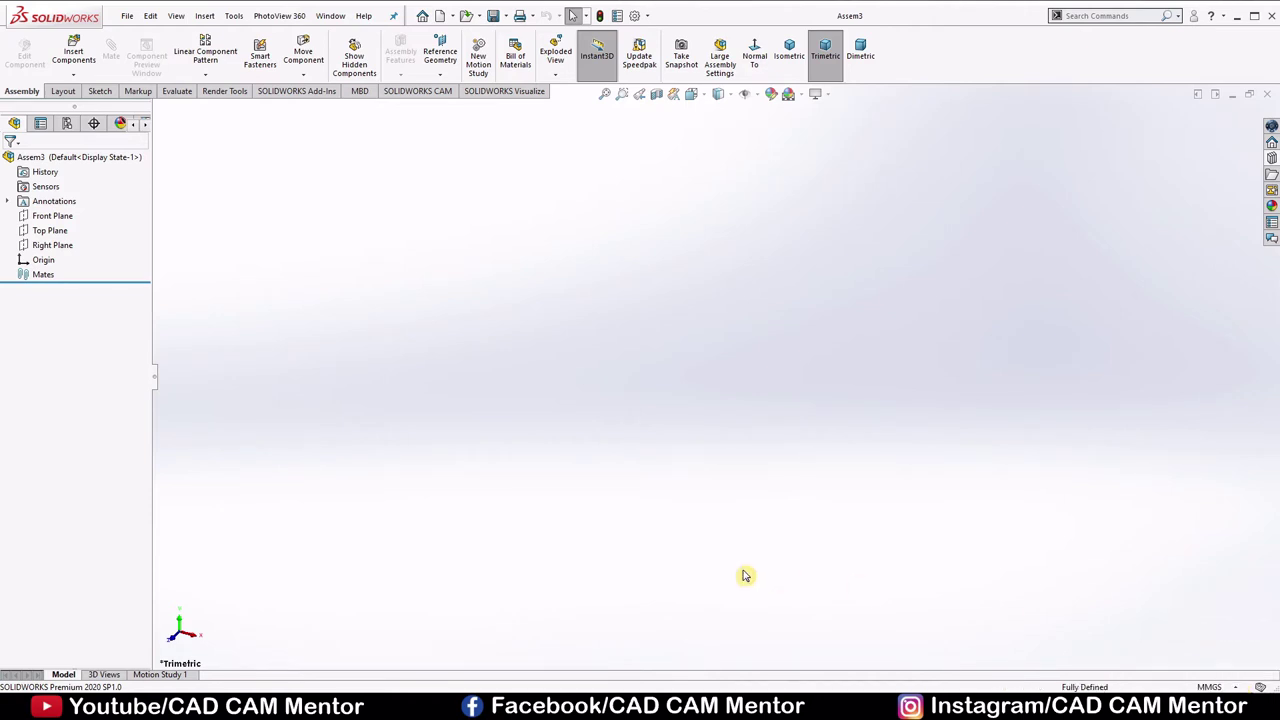
On the Front Plane, sketch a circle of about 74 mm radius at the origin and a tangent circle of about 53 mm radius to its left
{"action": "left_click", "coordinate": [62, 217]}
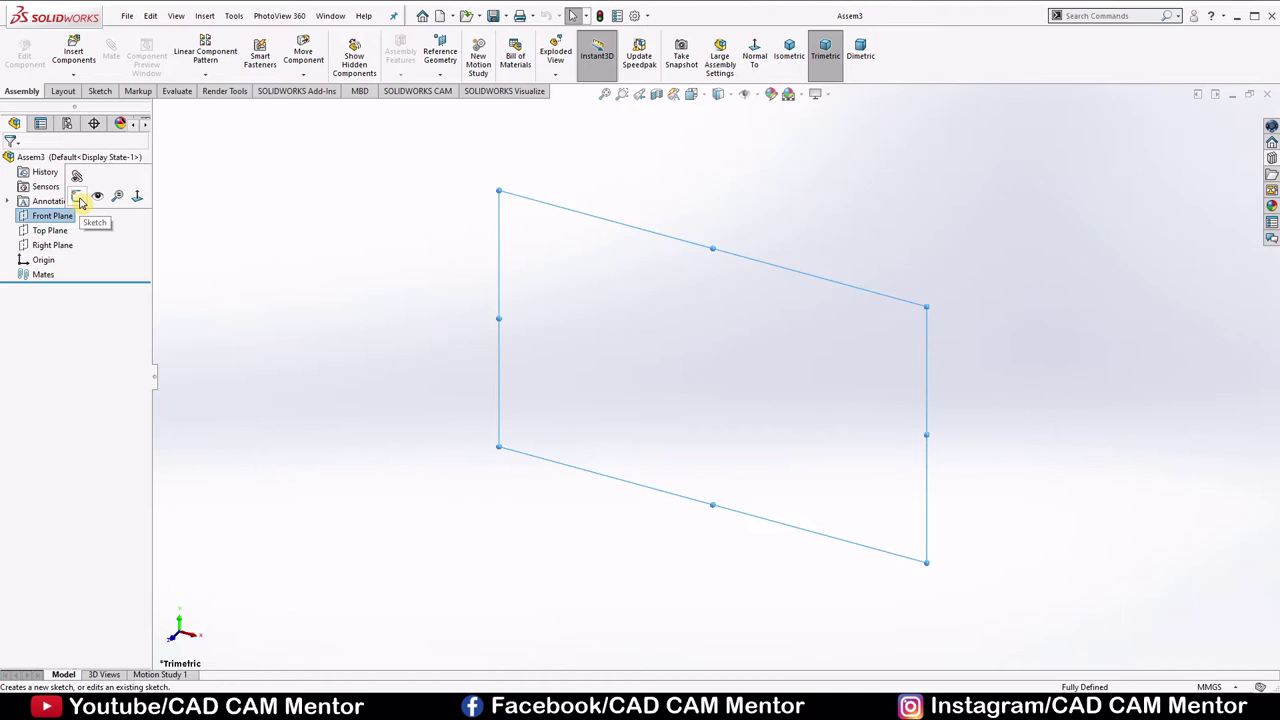
{"action": "left_click", "coordinate": [78, 197]}
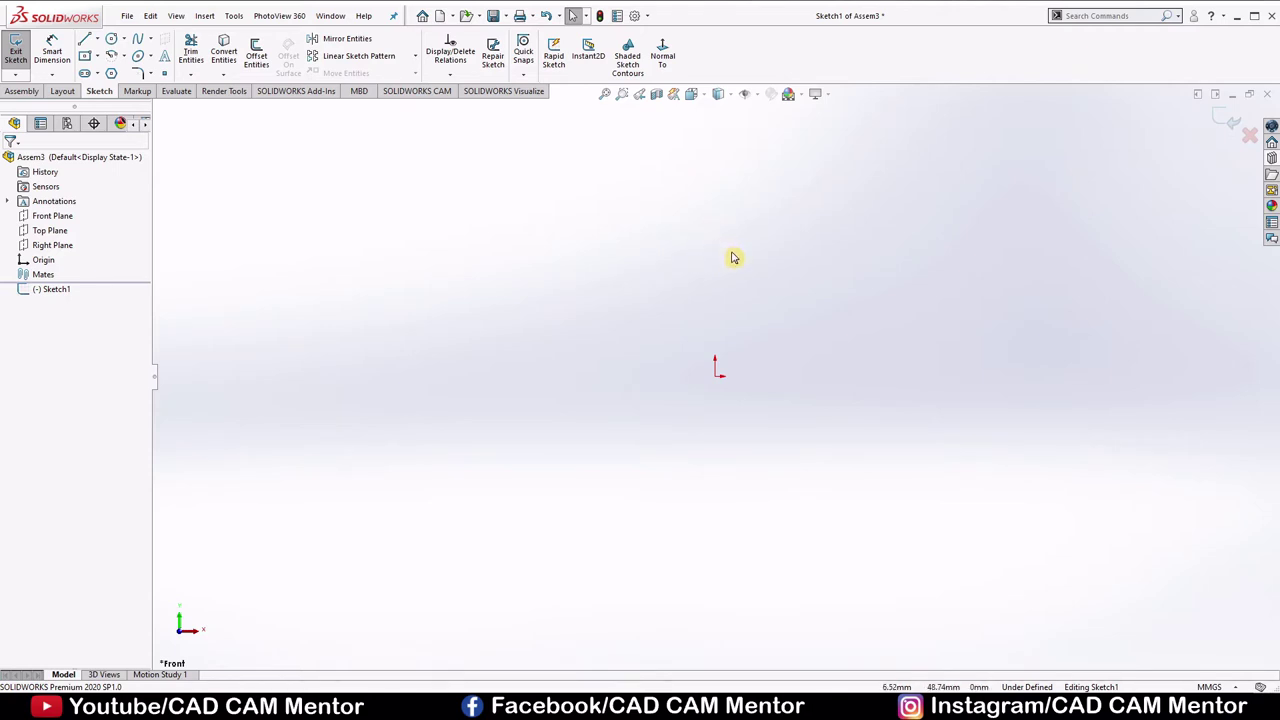
{"action": "right_click_drag", "start_coordinate": [732, 254], "coordinate": [800, 252]}
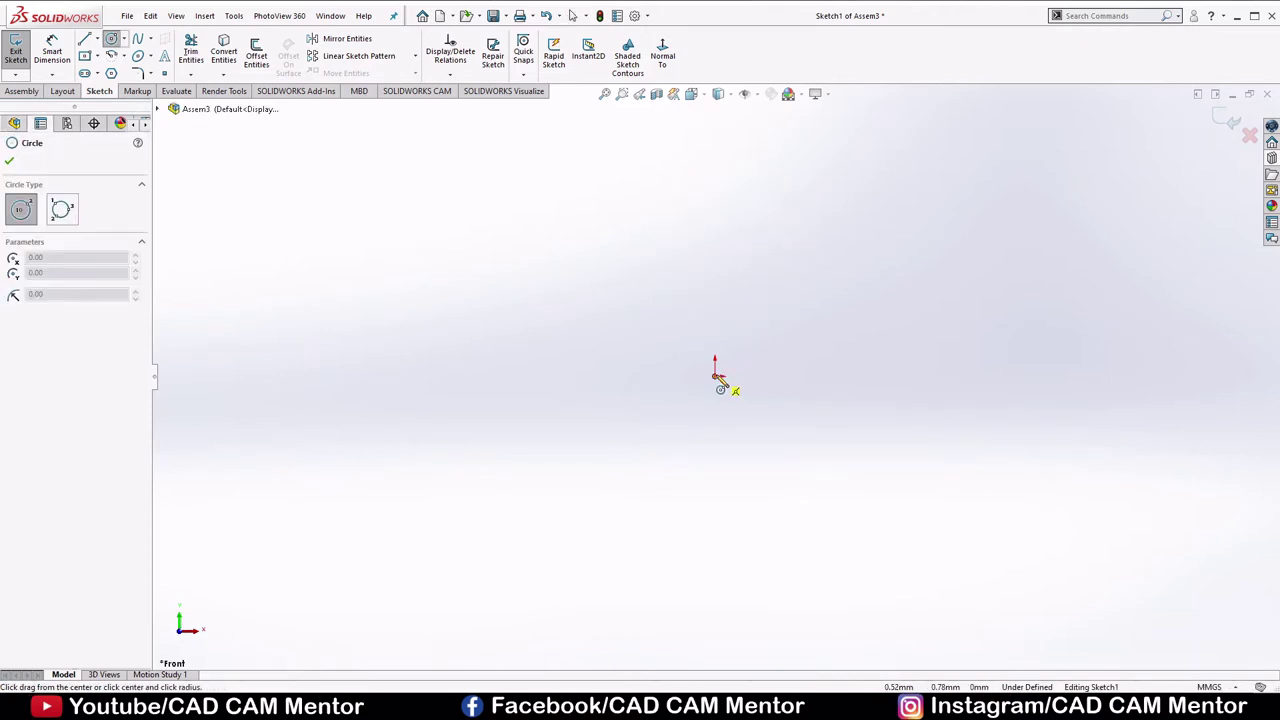
{"action": "left_click", "coordinate": [717, 377]}
{"action": "left_click", "coordinate": [904, 377]}
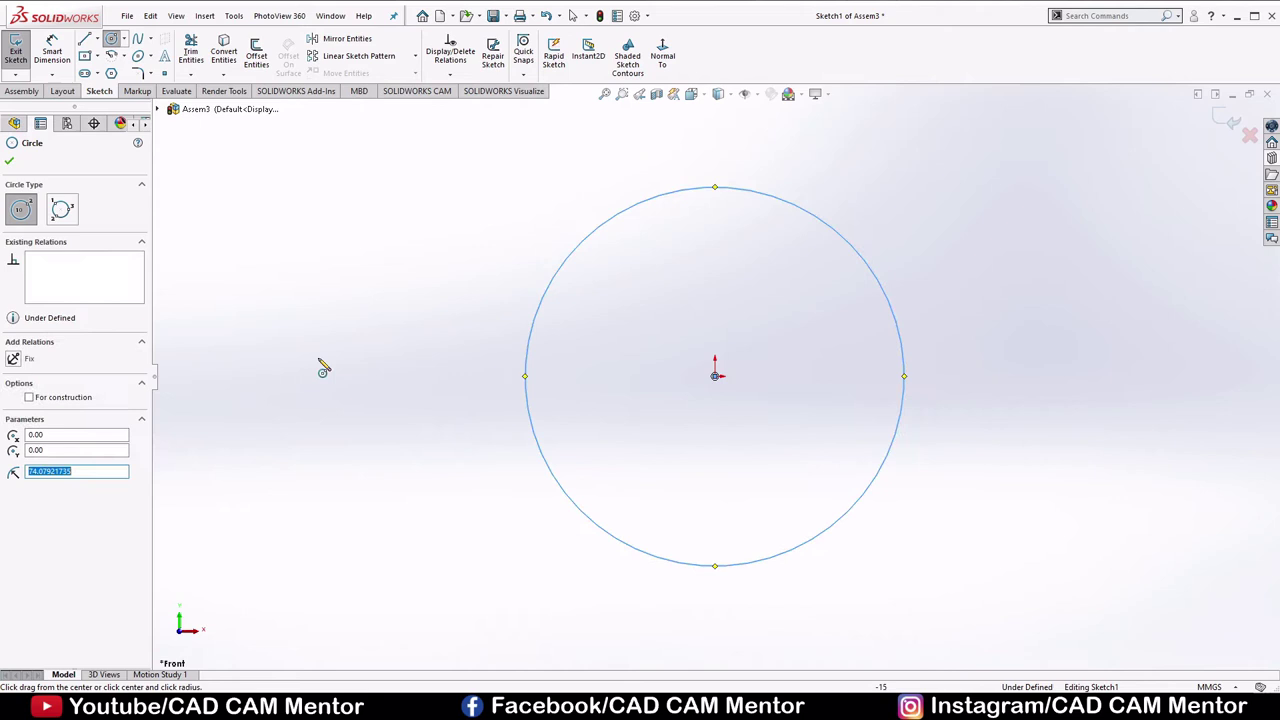
{"action": "left_click", "coordinate": [390, 376]}
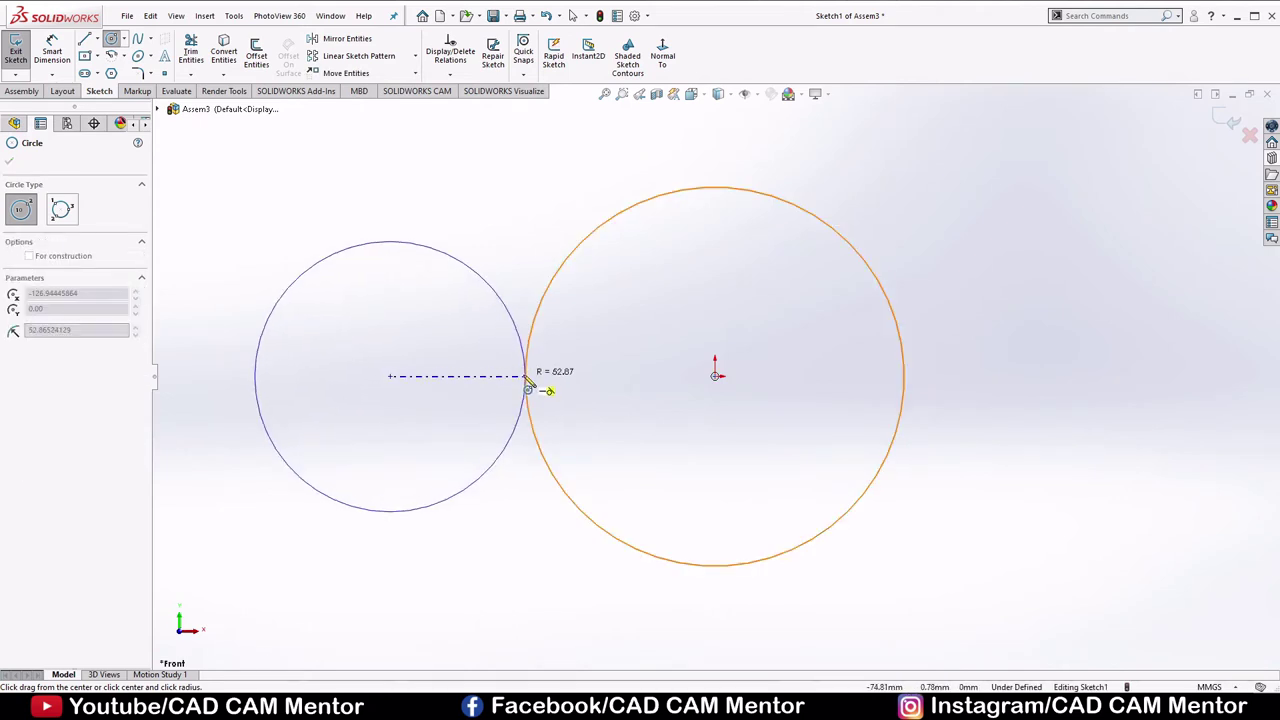
{"action": "left_click", "coordinate": [526, 381]}
{"action": "right_click", "coordinate": [374, 193]}
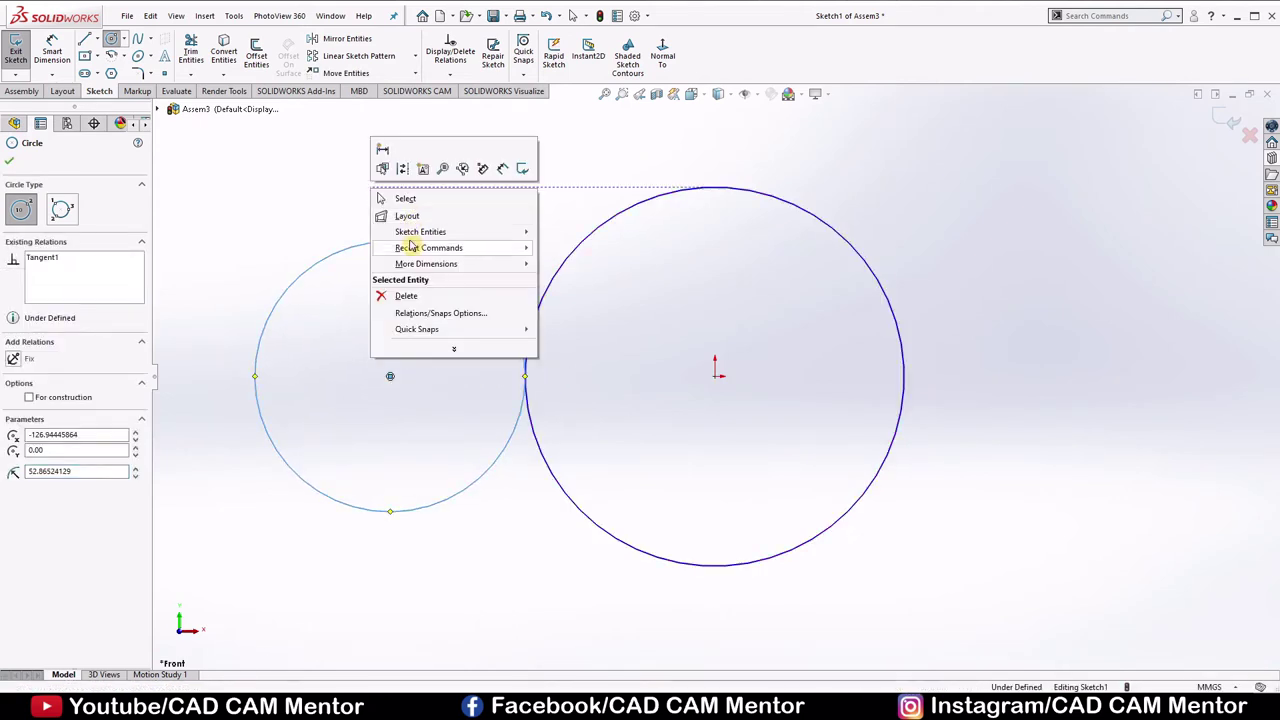
{"action": "left_click", "coordinate": [408, 200]}
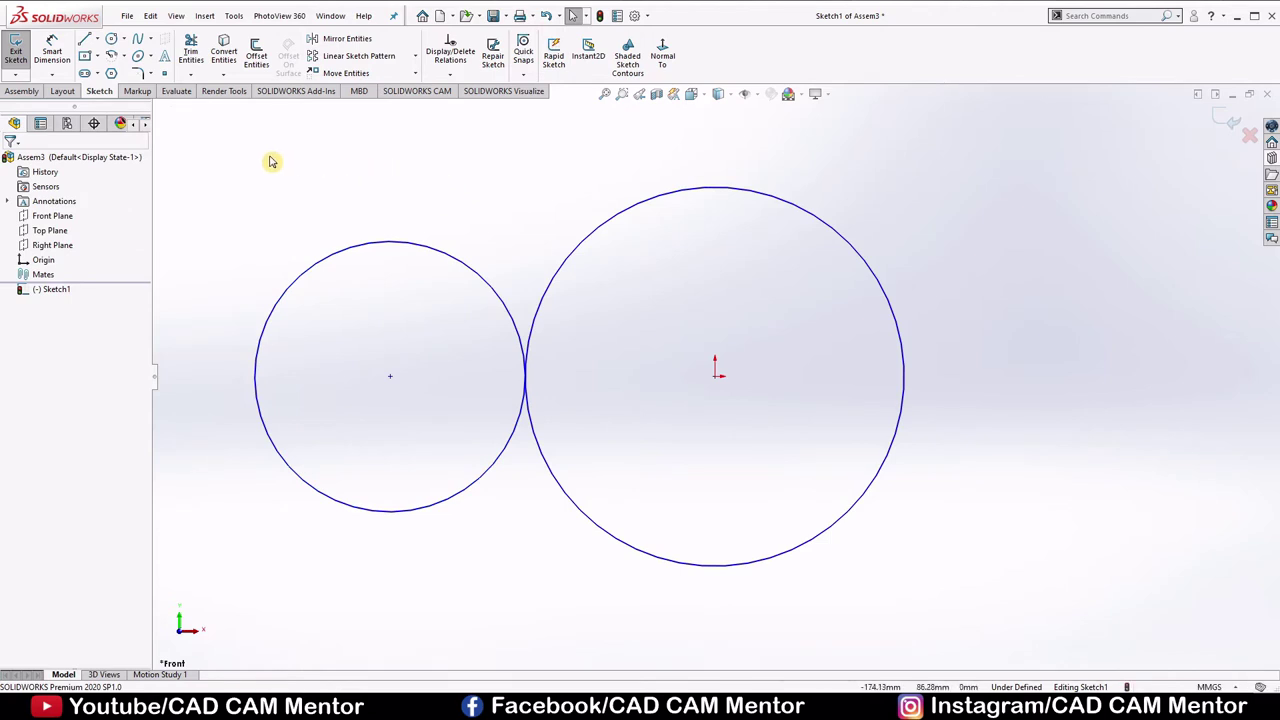
Dimension the larger circle at the origin with a diameter of 240 mm
{"action": "scroll", "coordinate": [909, 277], "scroll_direction": "up", "scroll_amount": 2}
{"action": "right_click_drag", "start_coordinate": [940, 400], "coordinate": [942, 370]}
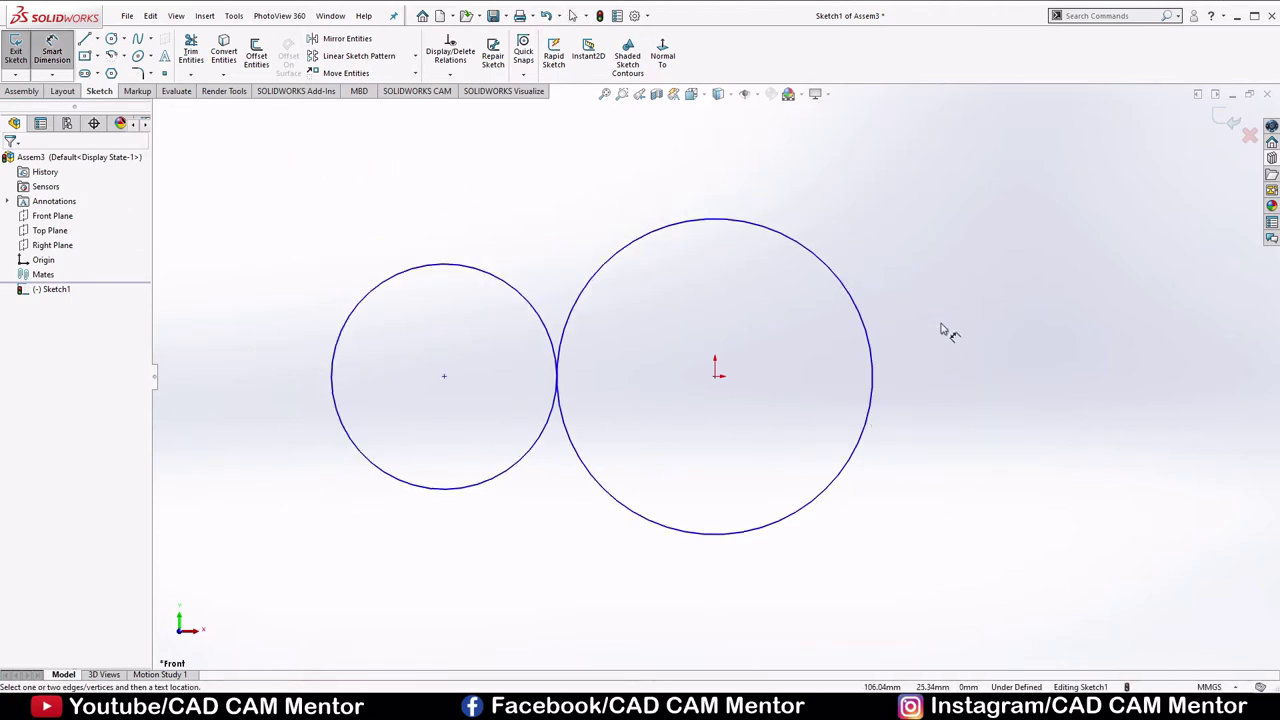
{"action": "left_click", "coordinate": [874, 372]}
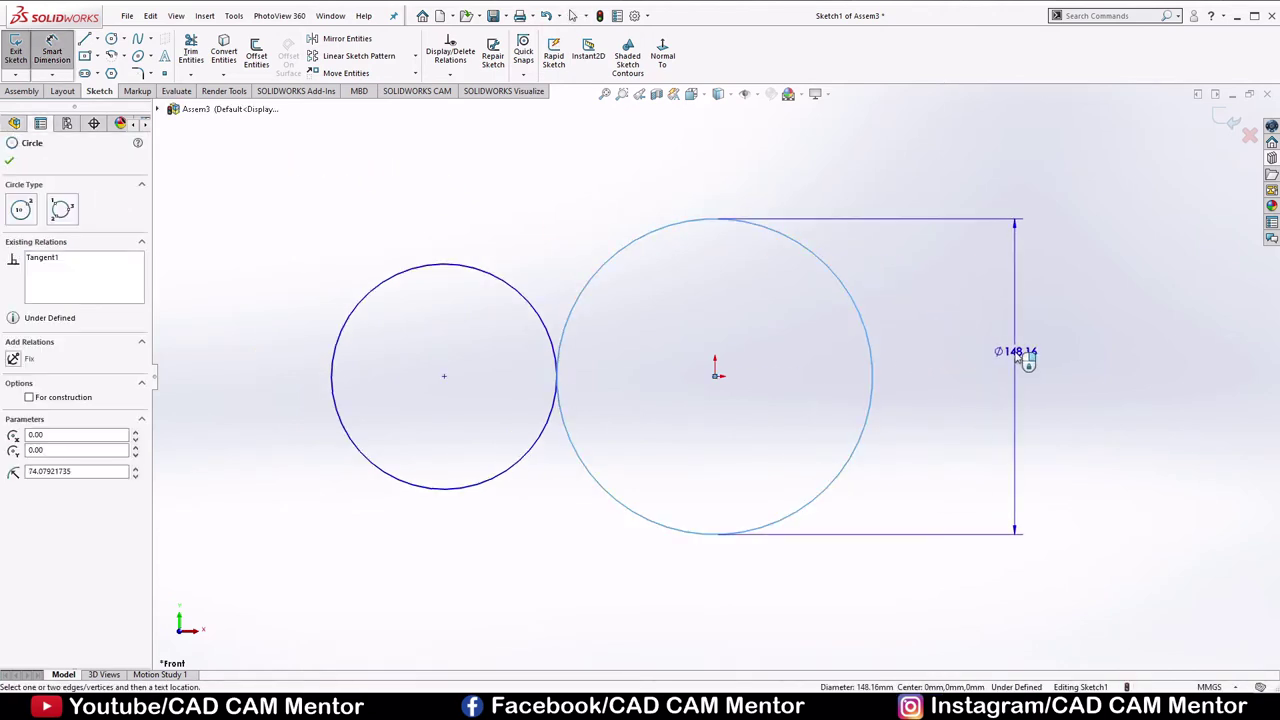
{"action": "left_click", "coordinate": [1019, 356]}
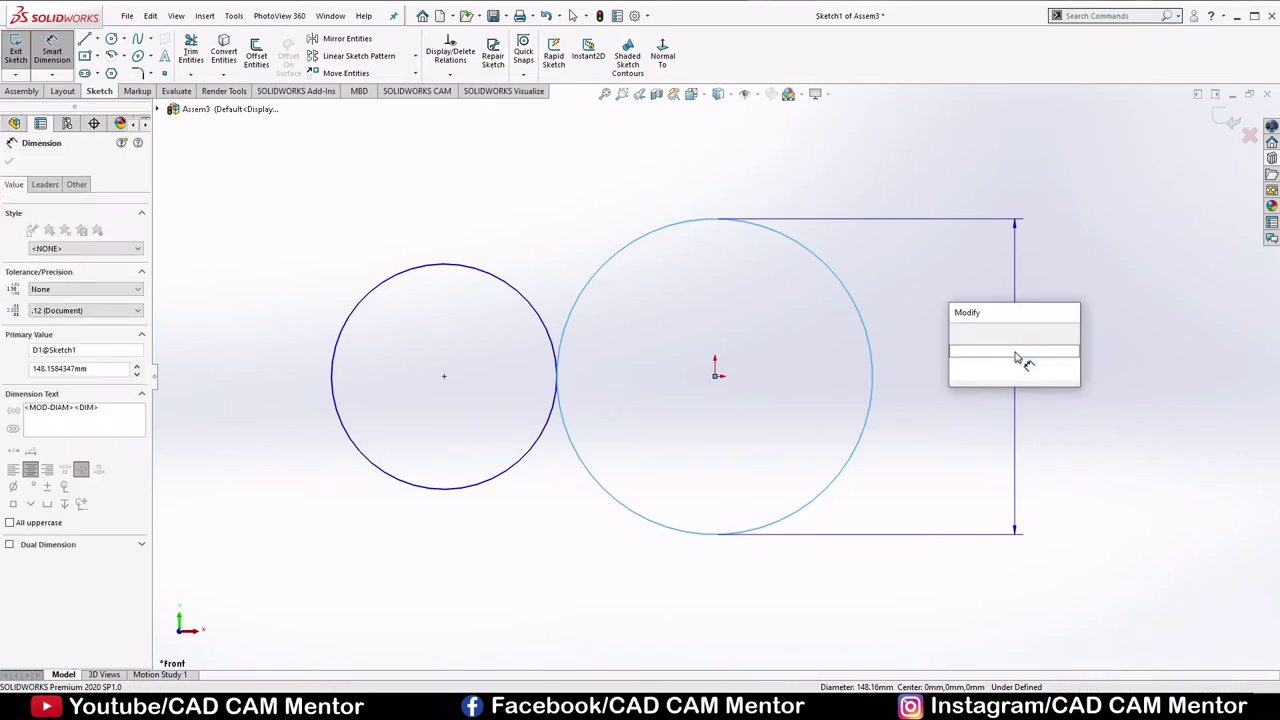
{"action": "type", "text": "240"}
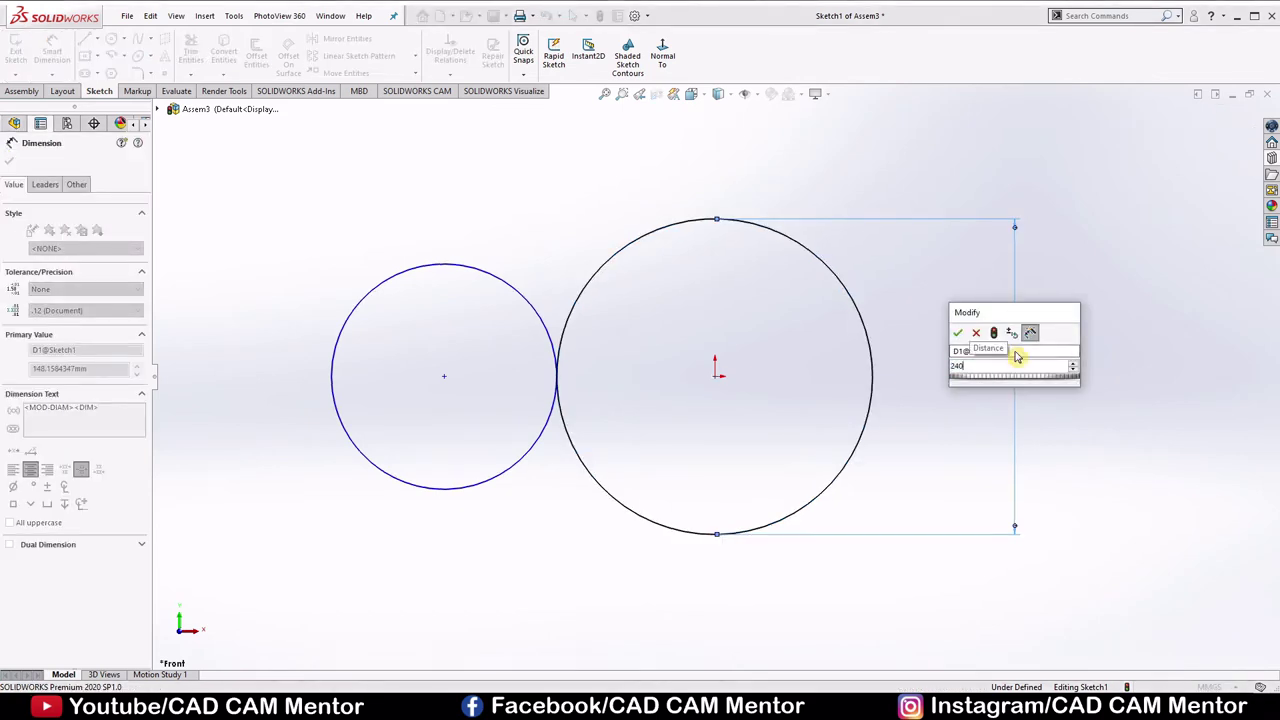
{"action": "key", "text": "Return"}
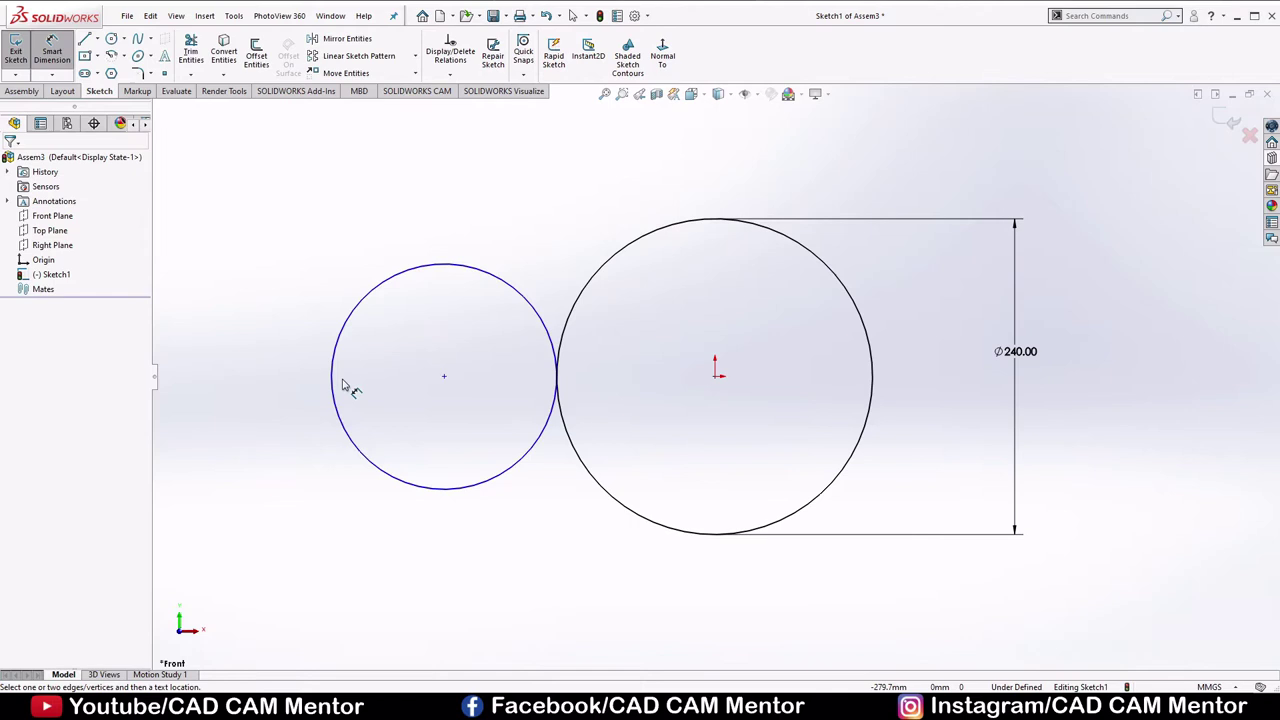
Dimension the smaller circle with a diameter of 120 mm and end dimensioning
{"action": "left_click", "coordinate": [335, 384]}
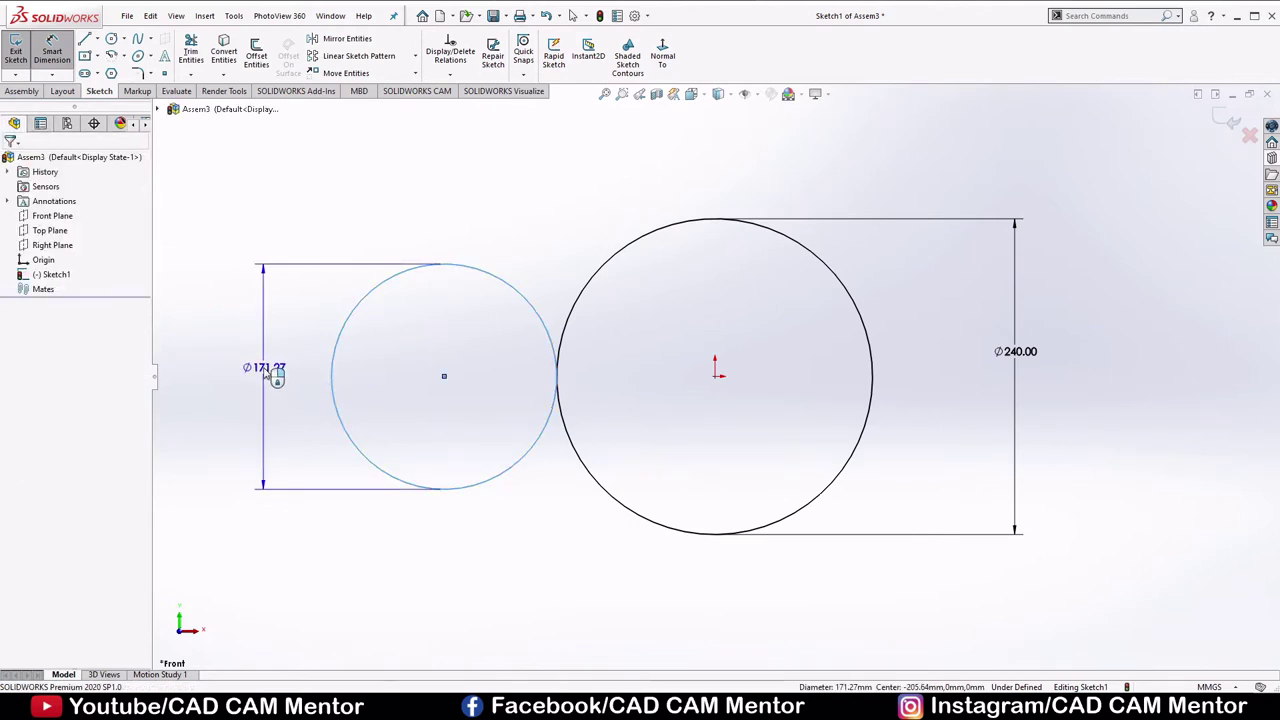
{"action": "left_click", "coordinate": [268, 372]}
{"action": "type", "text": "120"}
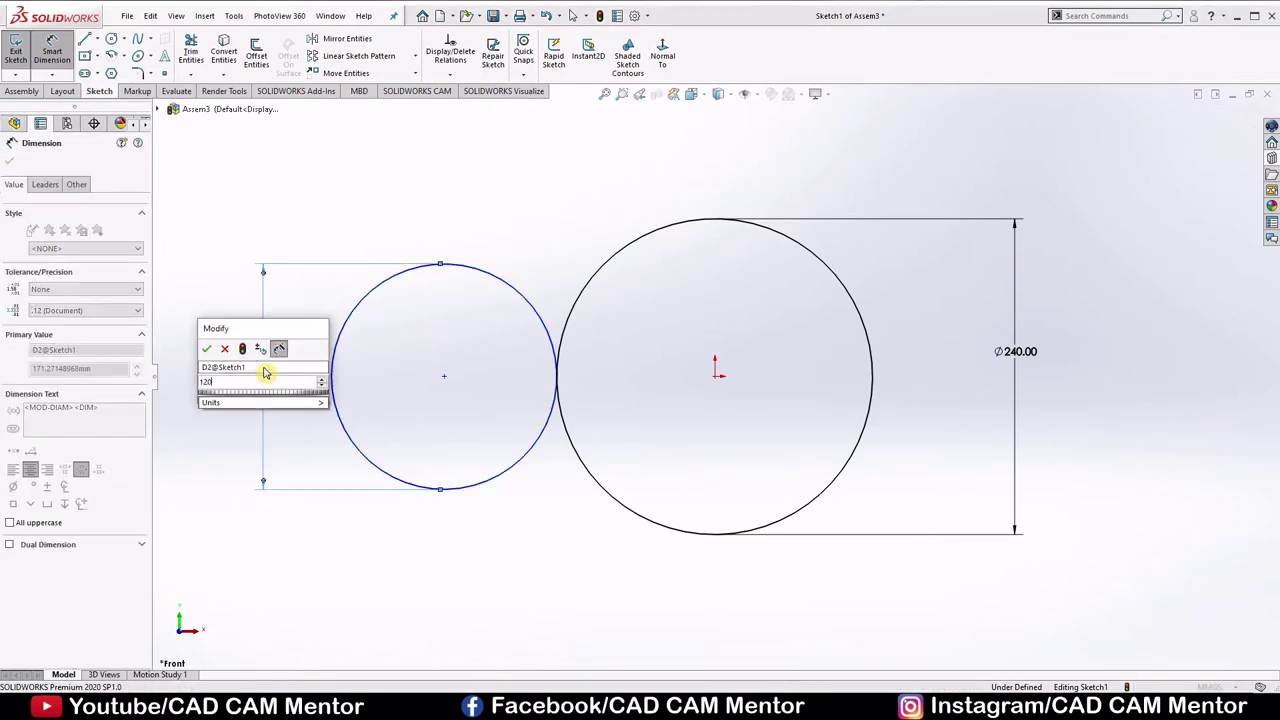
{"action": "key", "text": "Return"}
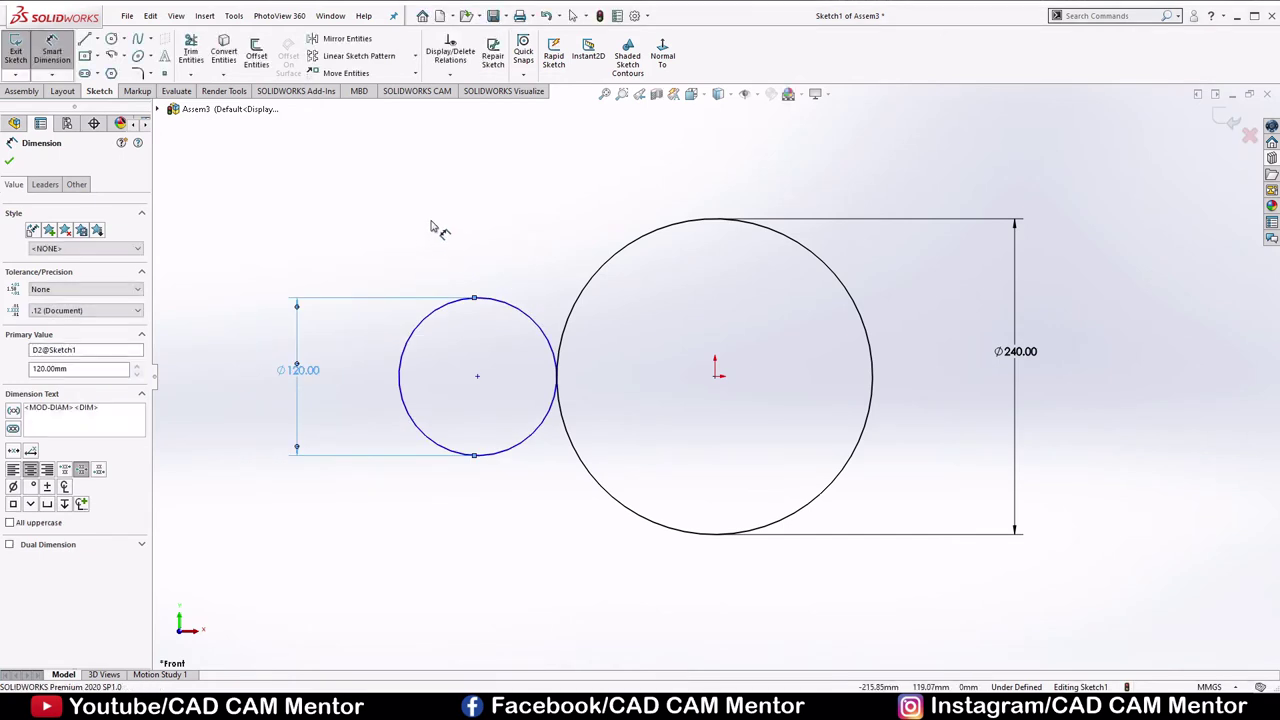
{"action": "right_click", "coordinate": [434, 221]}
{"action": "left_click", "coordinate": [466, 278]}
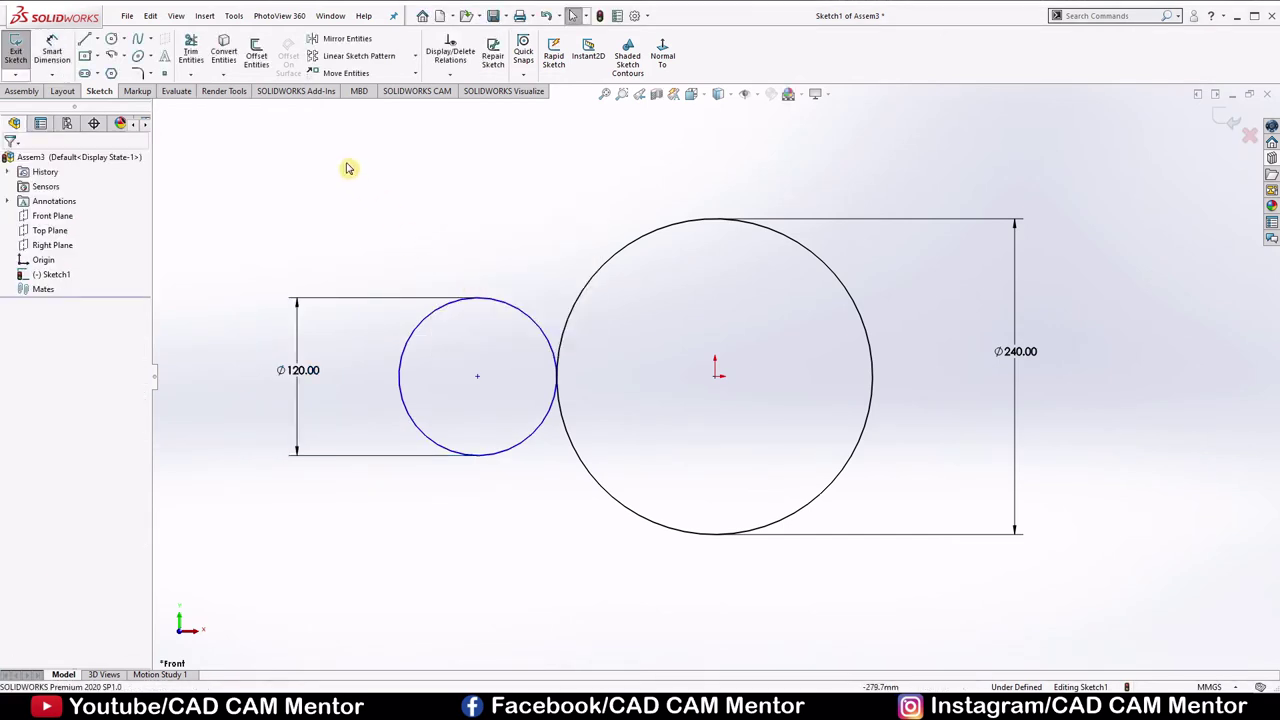
Check the tangent relation between the two circles and add a horizontal relation between the small circle's centre and the origin
{"action": "left_click_drag", "start_coordinate": [346, 162], "coordinate": [937, 594]}
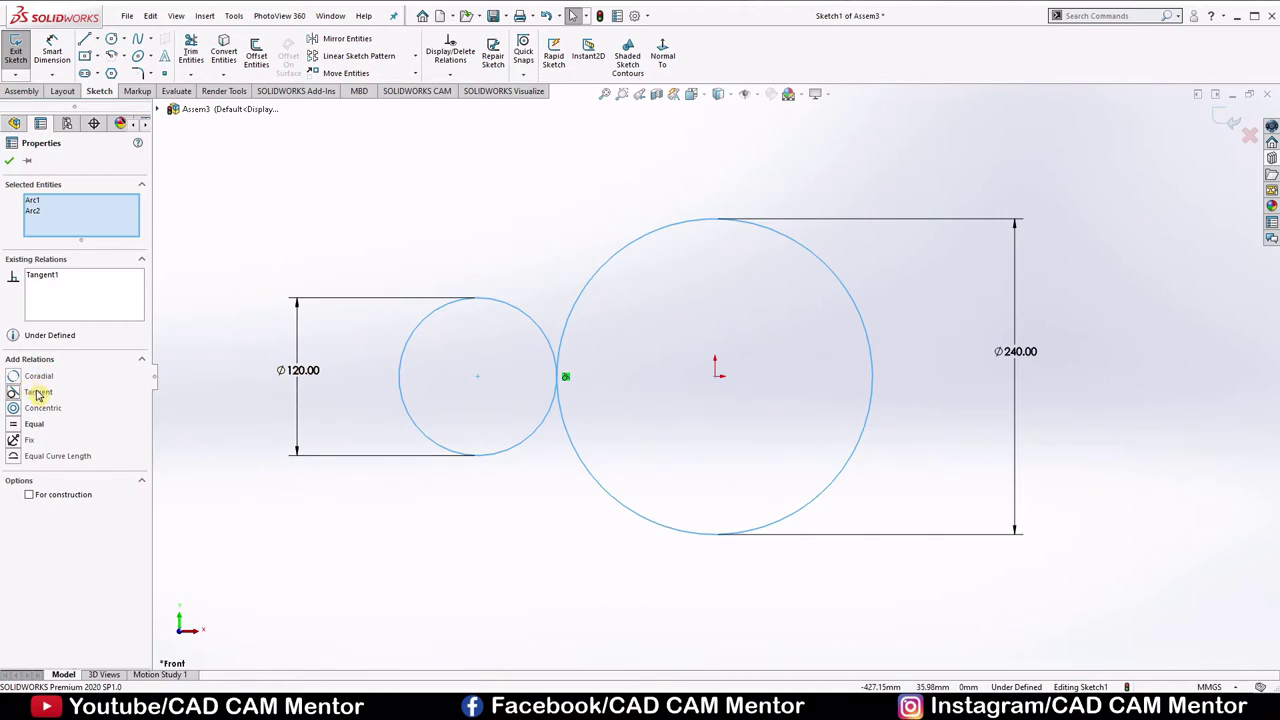
{"action": "left_click", "coordinate": [8, 163]}
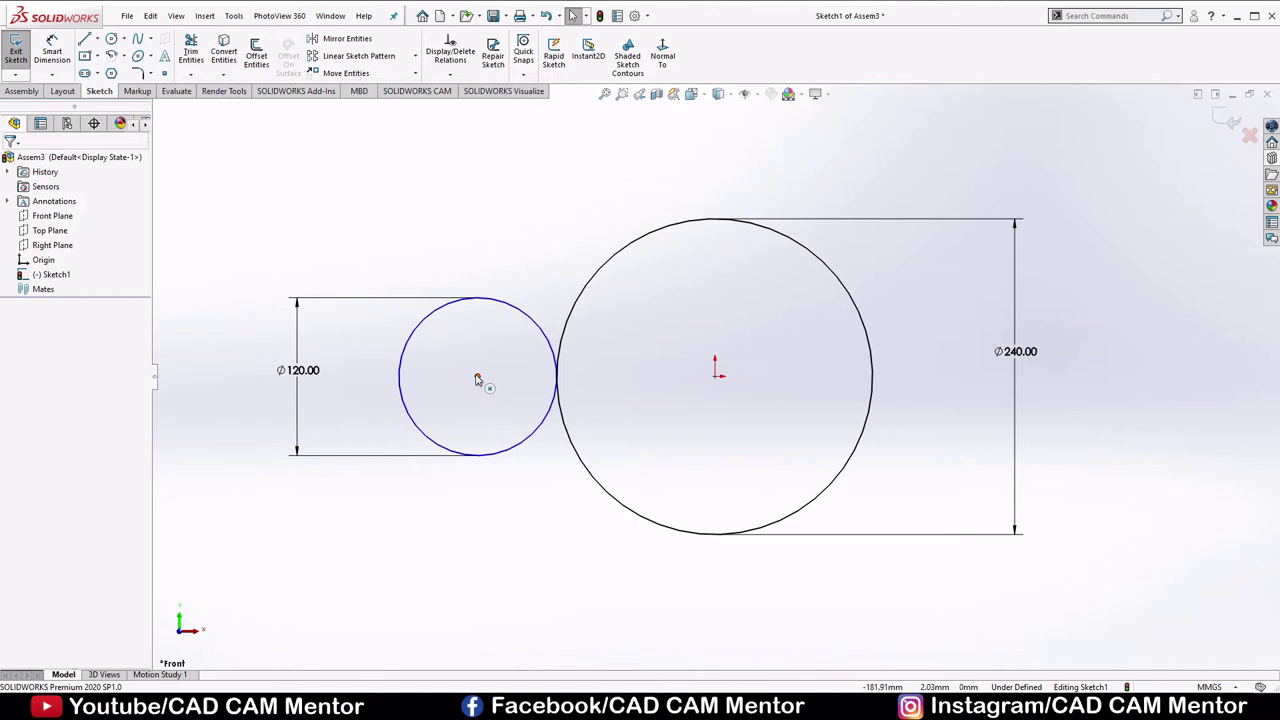
{"action": "left_click", "coordinate": [477, 380]}
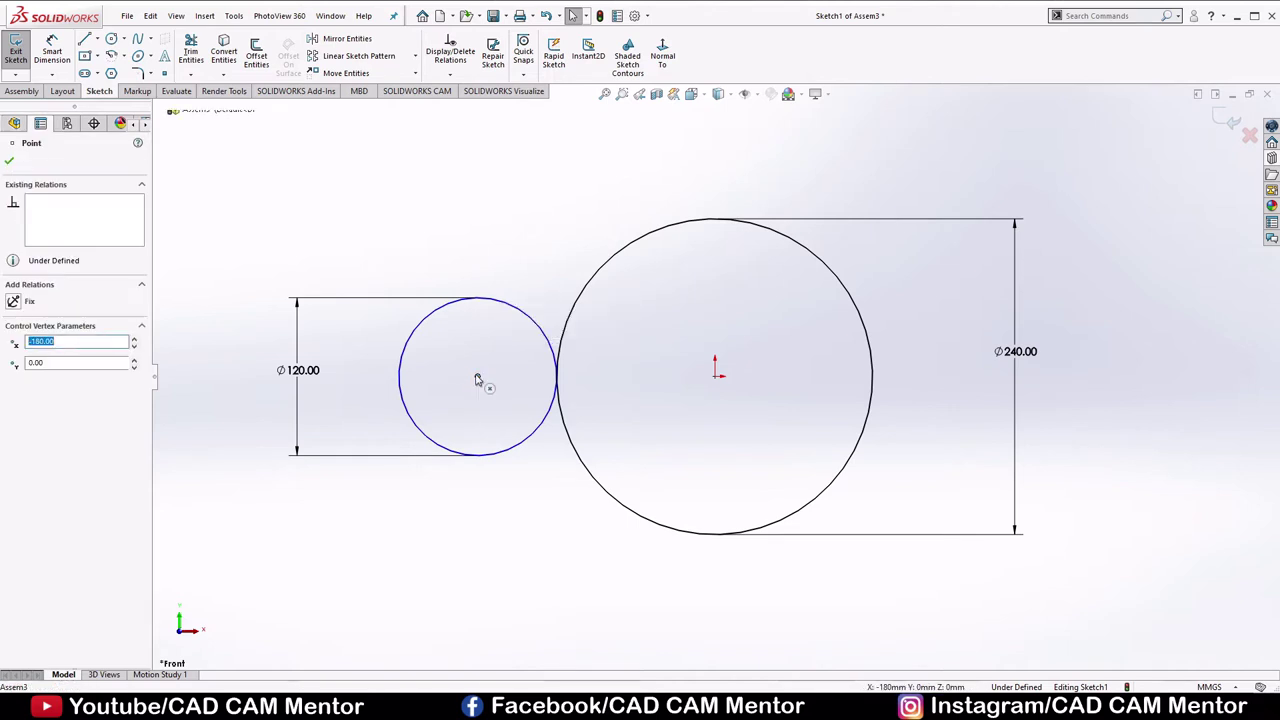
{"action": "left_click", "coordinate": [716, 378], "text": "ctrl"}
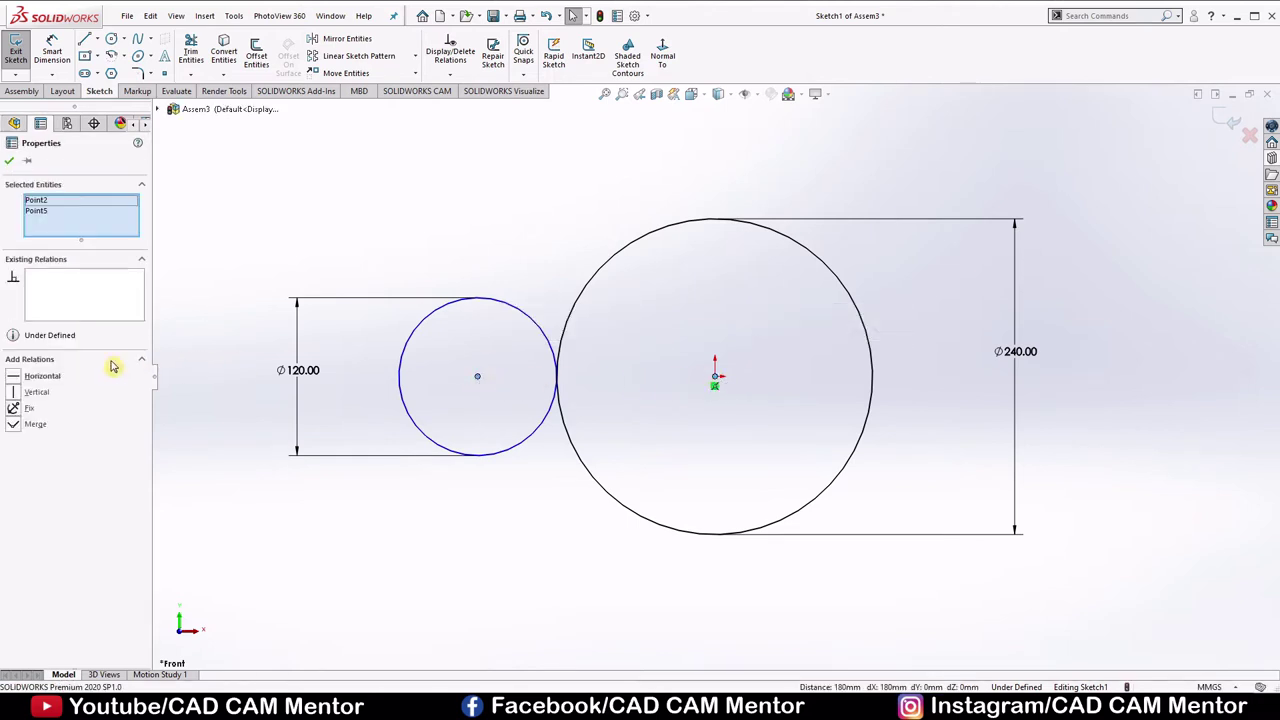
{"action": "left_click", "coordinate": [43, 375]}
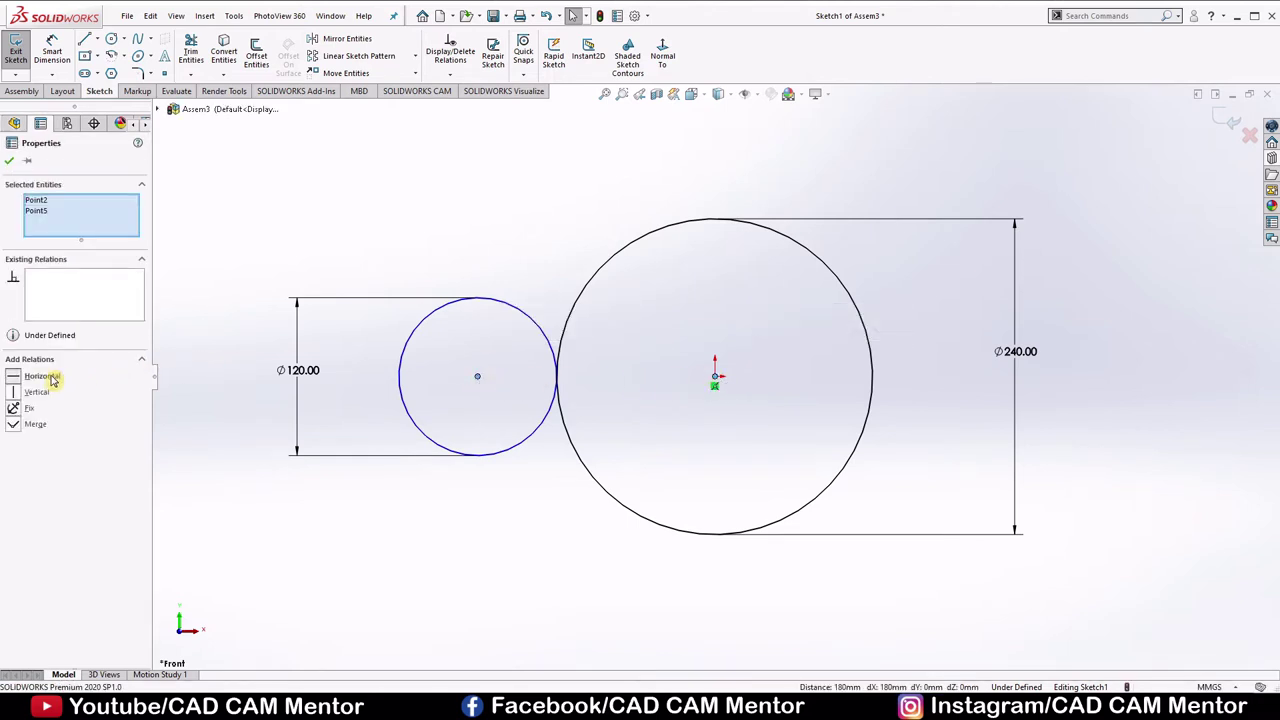
{"action": "left_click", "coordinate": [9, 163]}
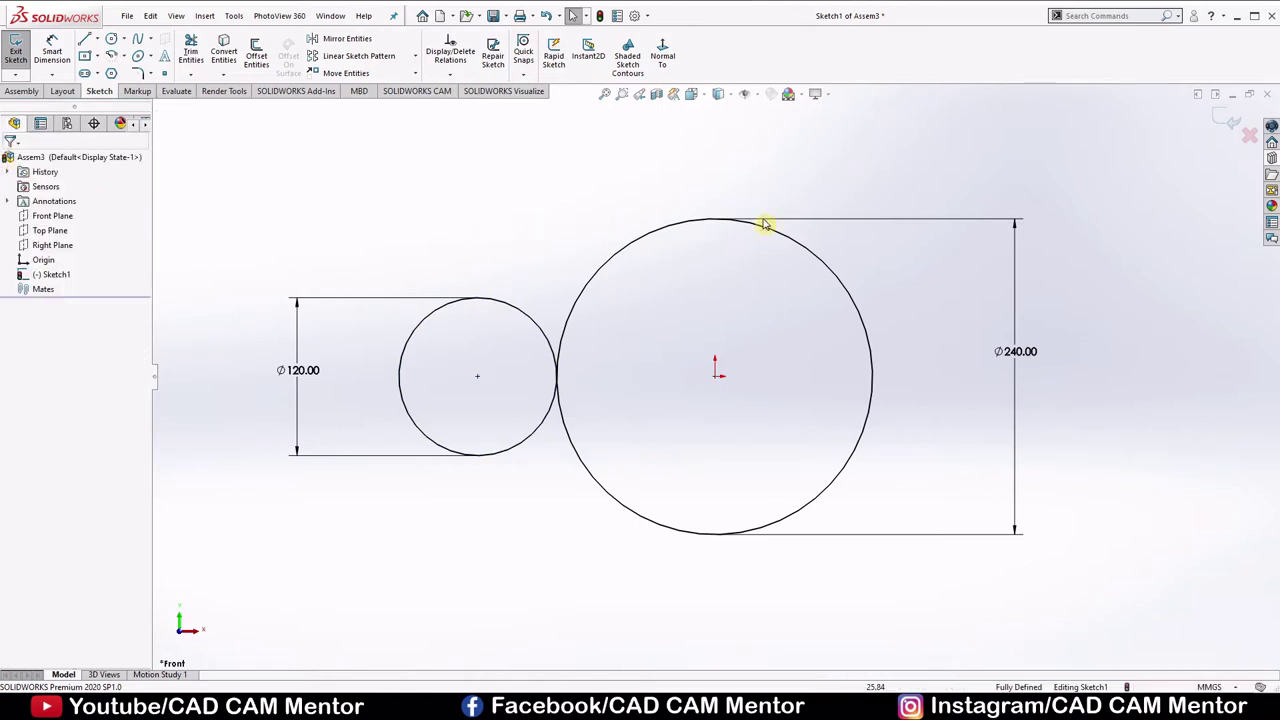
Finish the sketch of the two circles and return to the assembly
{"action": "scroll", "coordinate": [608, 357], "scroll_direction": "down", "scroll_amount": 2}
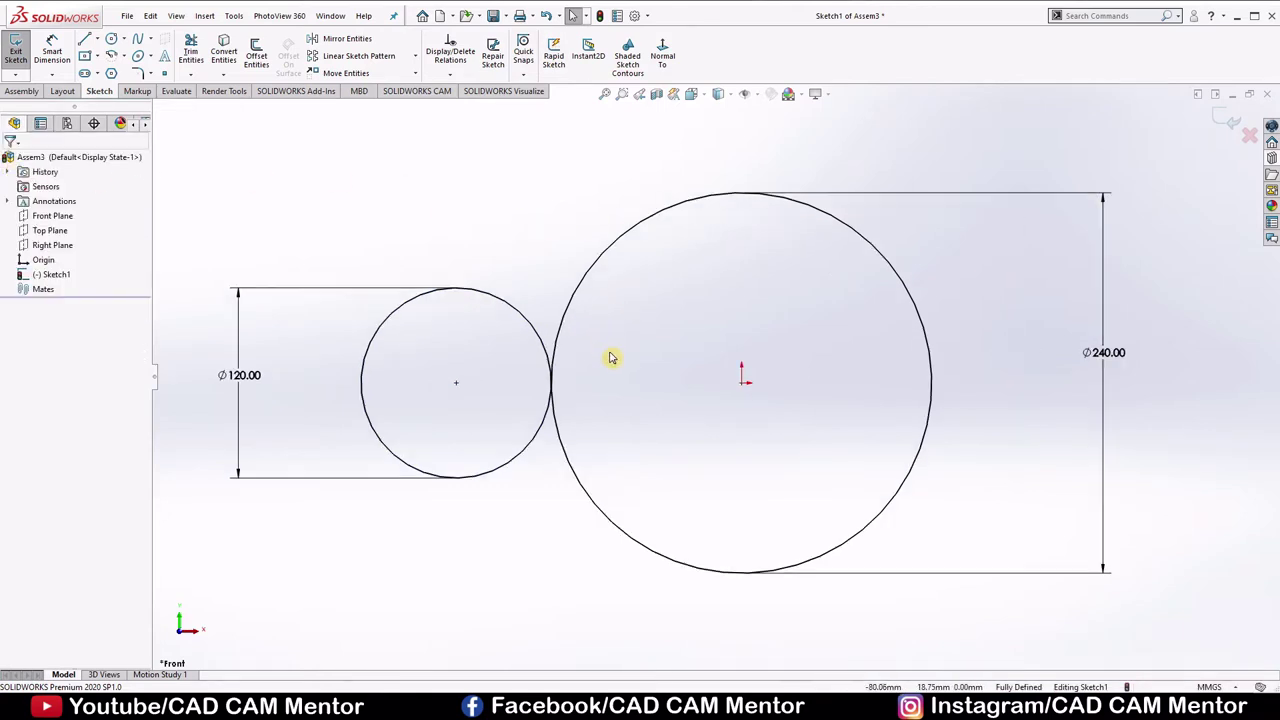
{"action": "left_click", "coordinate": [1220, 124]}
{"action": "left_click", "coordinate": [1198, 146]}
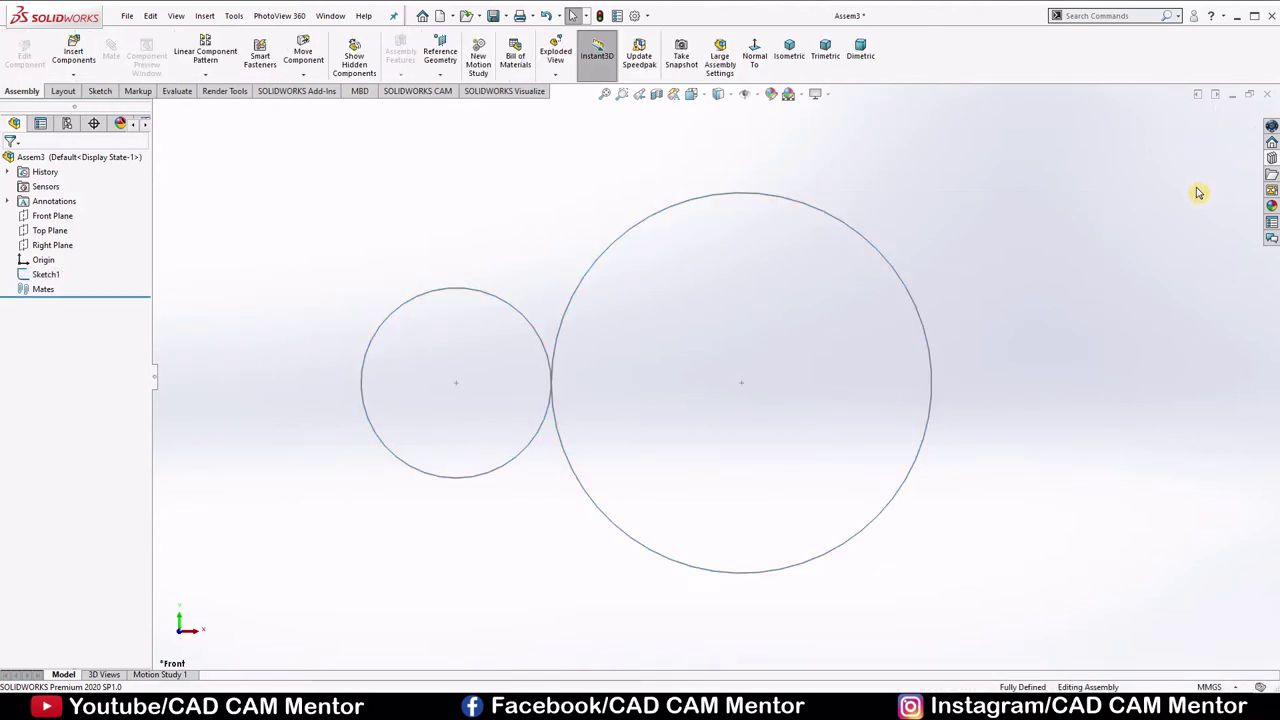
Show the Toolbox content in the Design Library and check that the SOLIDWORKS Toolbox Library add-in is active
{"action": "left_click", "coordinate": [1271, 160]}
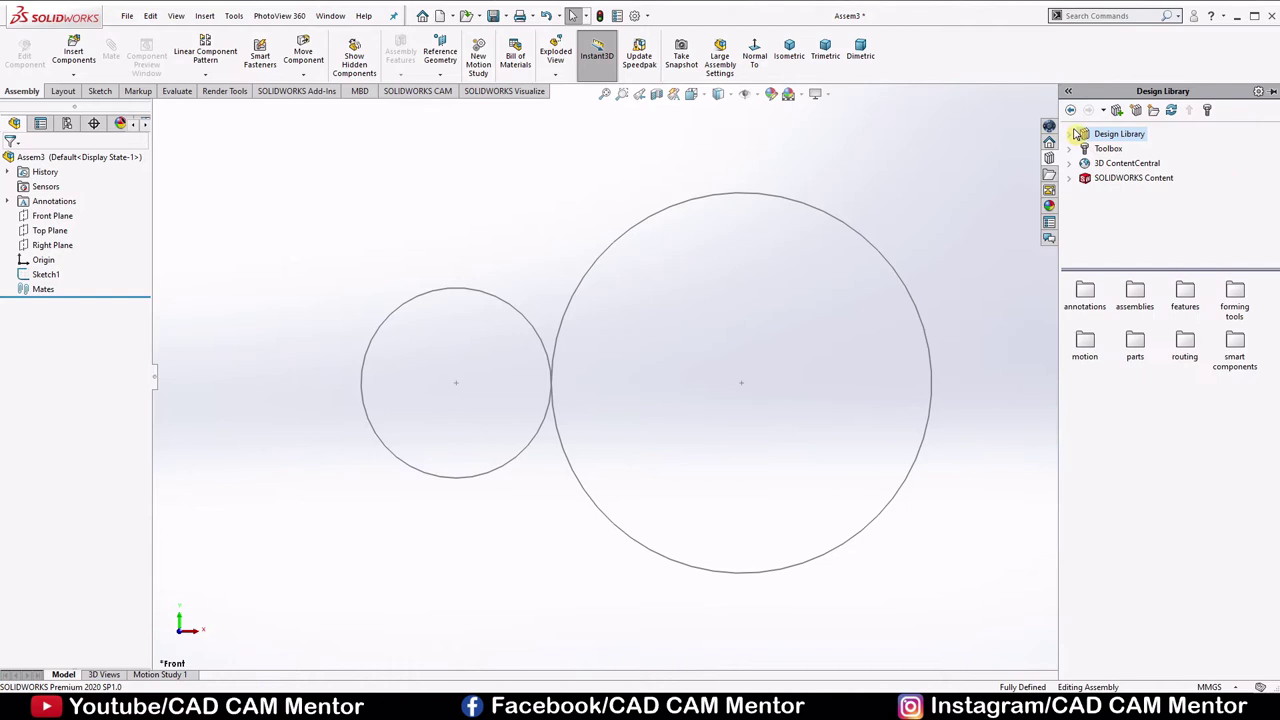
{"action": "left_click", "coordinate": [1108, 148]}
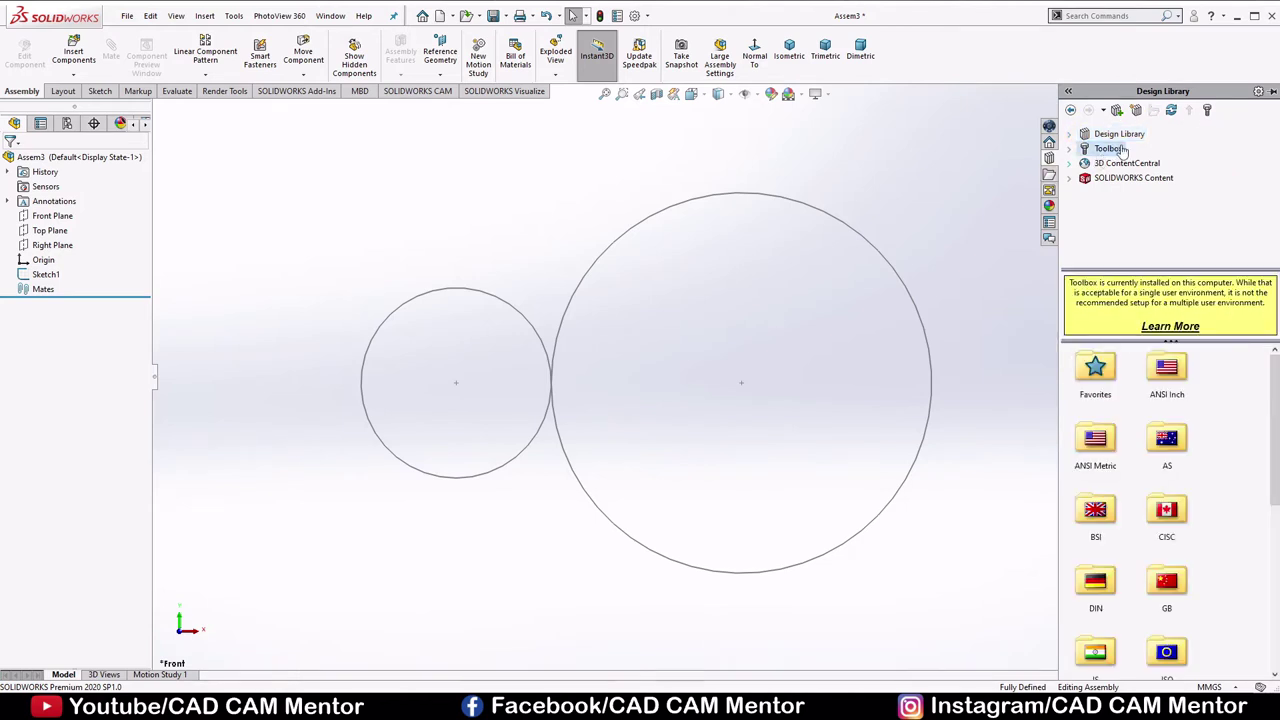
{"action": "left_click", "coordinate": [648, 17]}
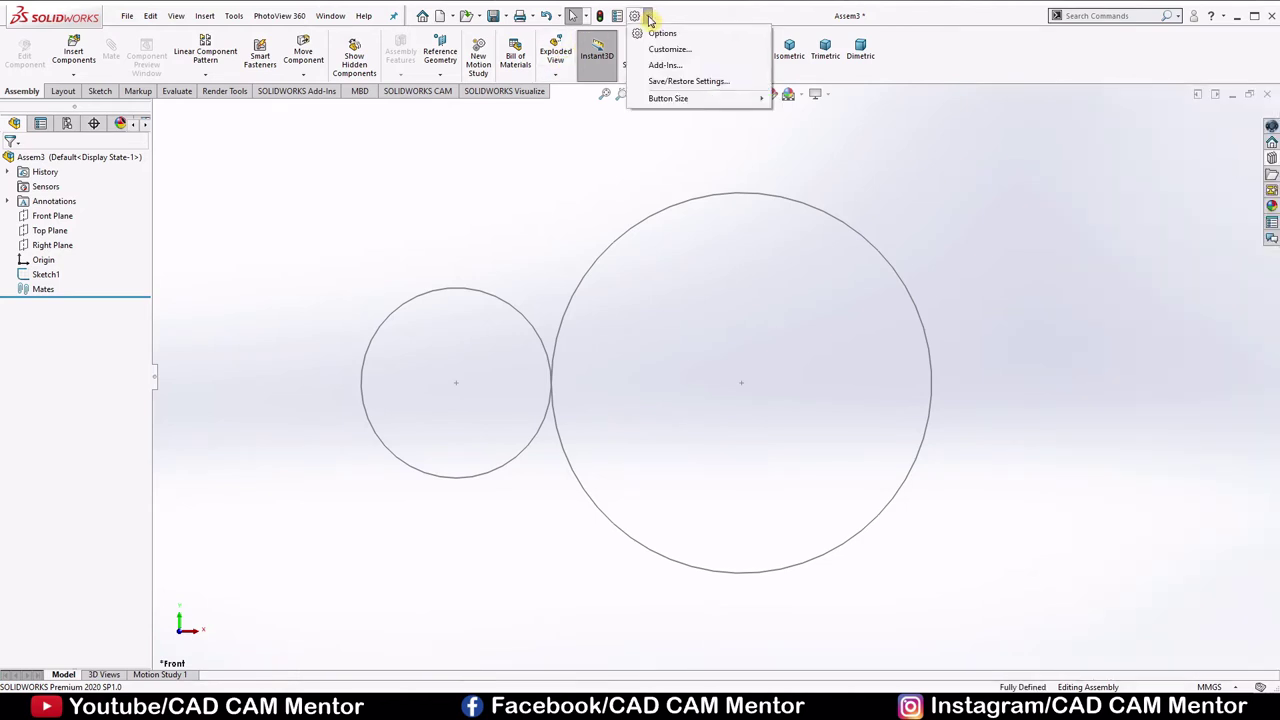
{"action": "left_click", "coordinate": [662, 64]}
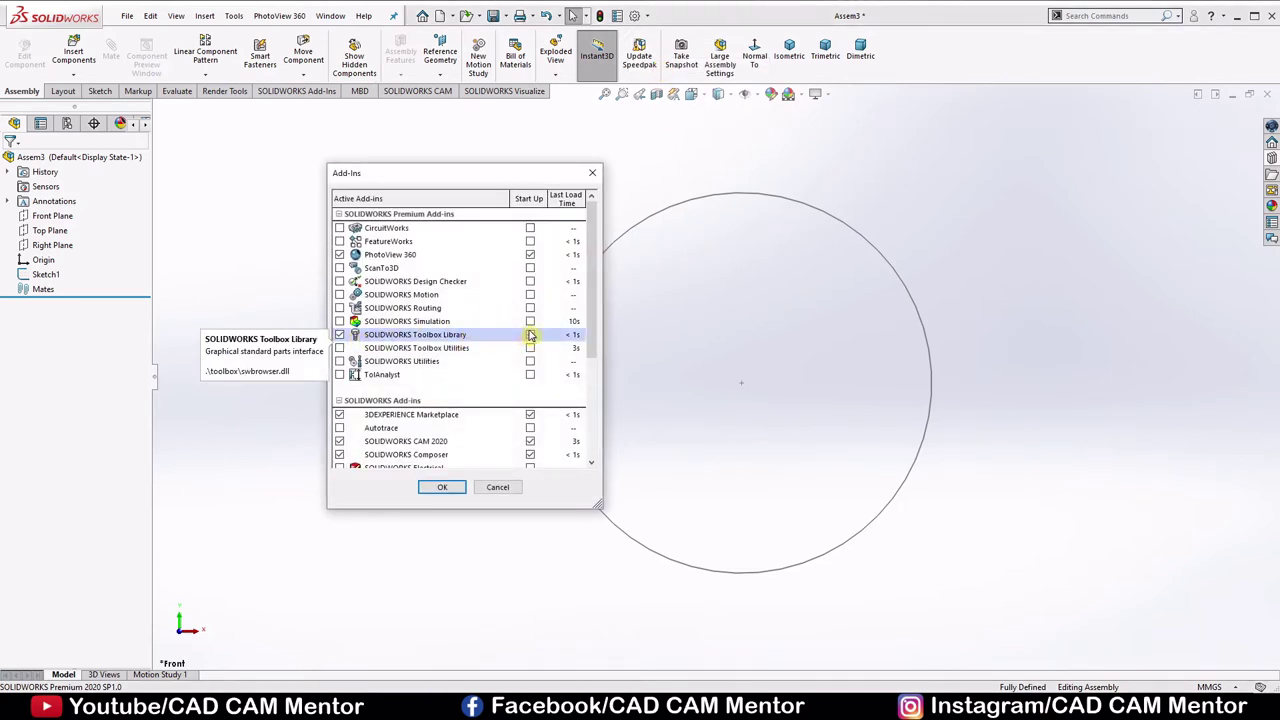
{"action": "left_click", "coordinate": [445, 486]}
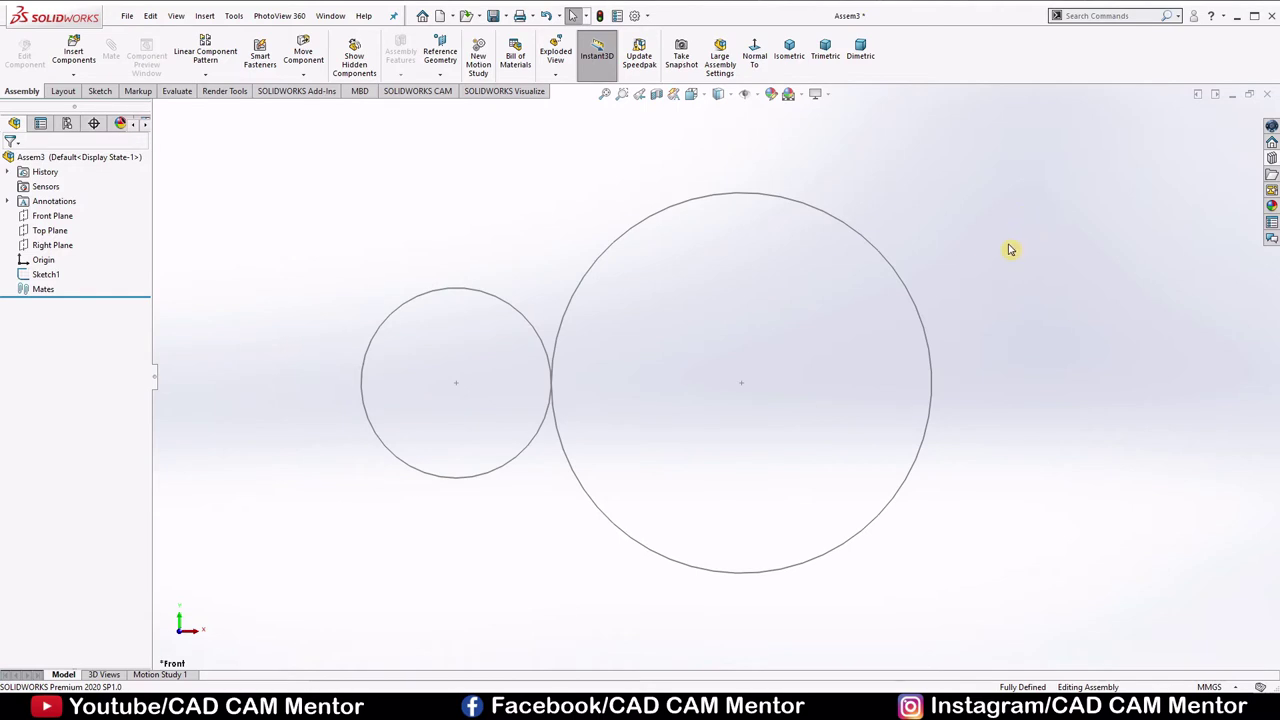
Insert a helical gear from the Toolbox's ISO Power Transmission gears at the centre of the large circle
{"action": "left_click", "coordinate": [1271, 157]}
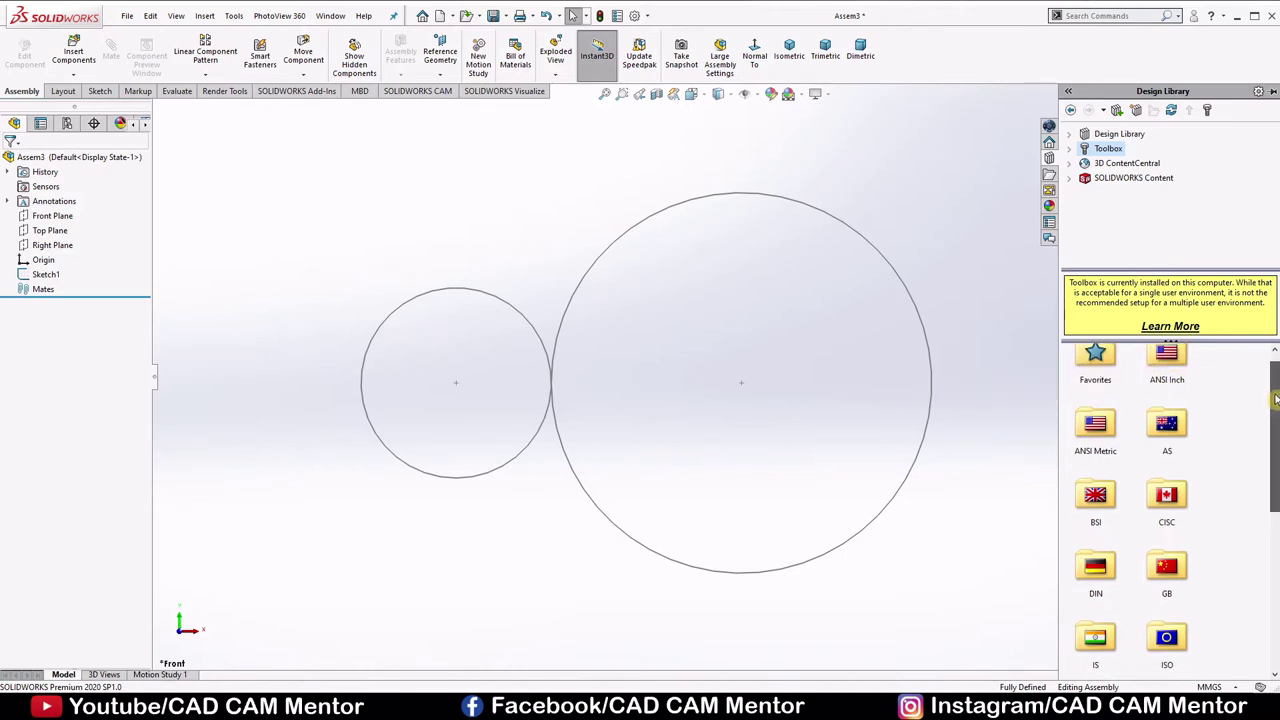
{"action": "scroll", "coordinate": [1220, 440], "scroll_direction": "down", "scroll_amount": 3}
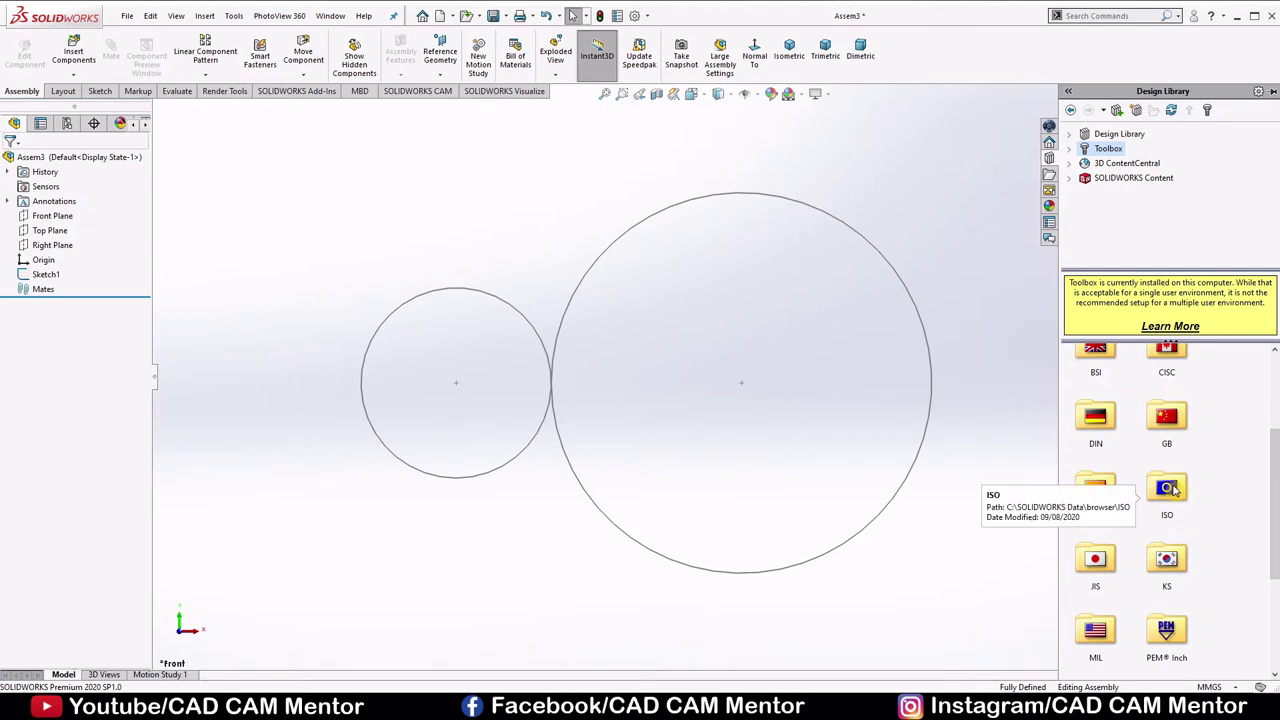
{"action": "double_click", "coordinate": [1167, 490]}
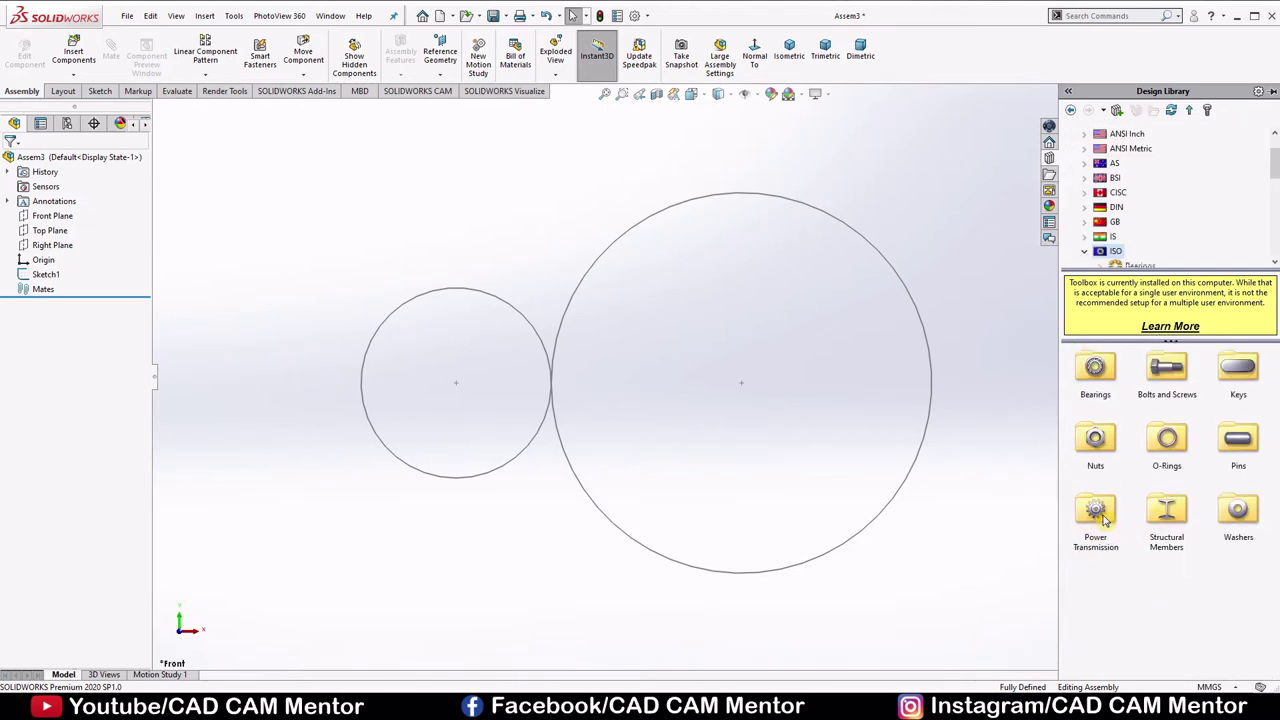
{"action": "double_click", "coordinate": [1104, 515]}
{"action": "double_click", "coordinate": [1167, 368]}
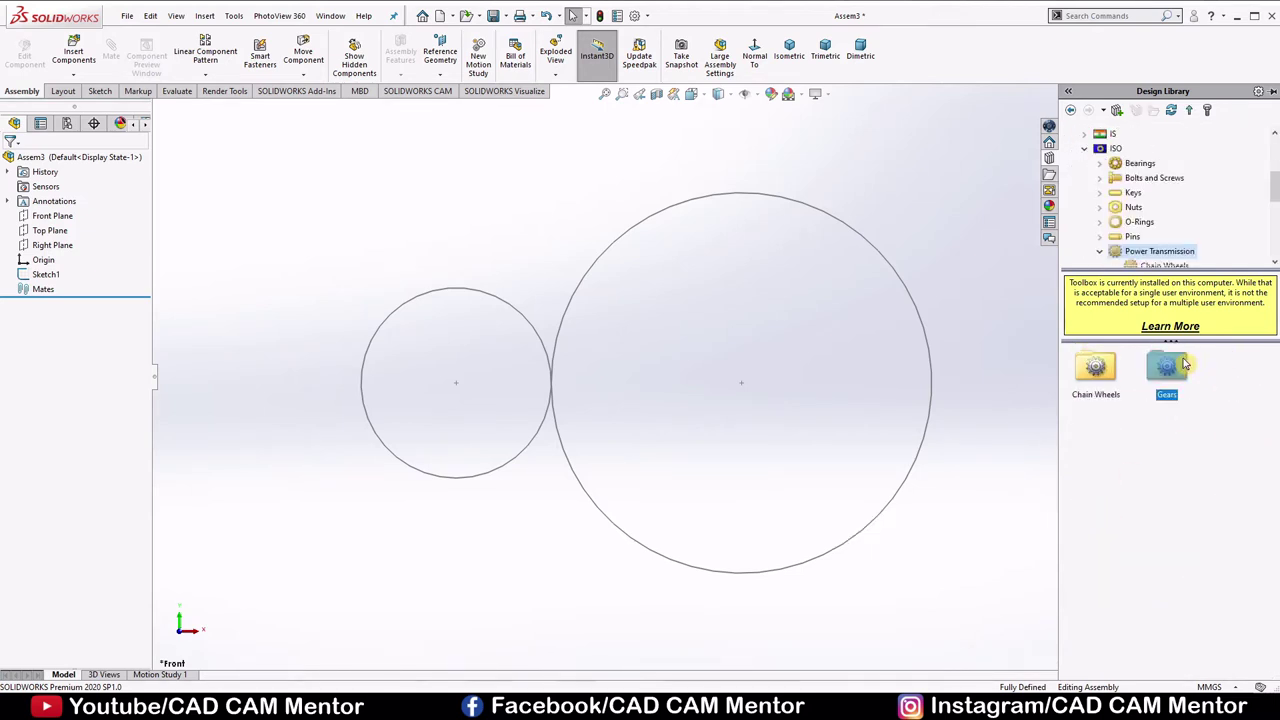
{"action": "mouse_move", "coordinate": [1096, 368]}
{"action": "left_mouse_down"}
{"action": "mouse_move", "coordinate": [766, 400]}
{"action": "mouse_move", "coordinate": [739, 387]}
{"action": "left_mouse_up"}
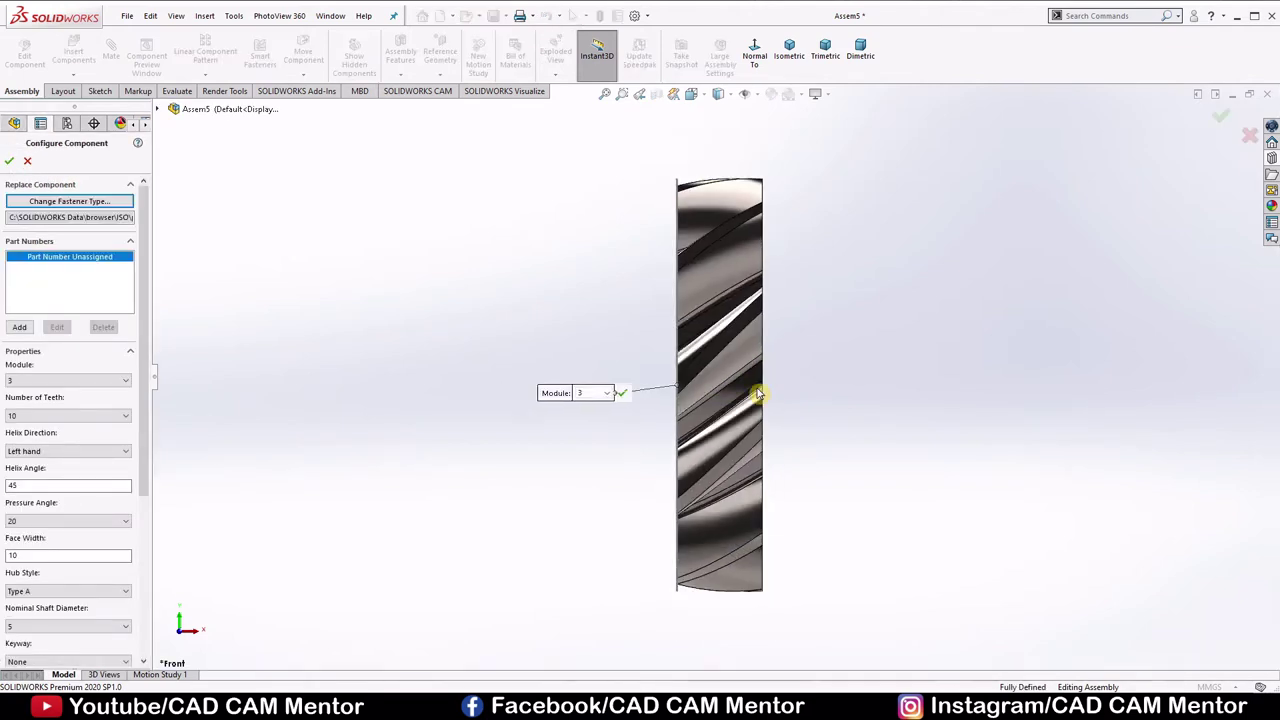
Set the helical gear's module to 6 and its number of teeth to 34
{"action": "mouse_move", "coordinate": [777, 377]}
{"action": "middle_mouse_down"}
{"action": "mouse_move", "coordinate": [793, 389]}
{"action": "mouse_move", "coordinate": [769, 378]}
{"action": "middle_mouse_up"}
{"action": "scroll", "coordinate": [617, 274], "scroll_direction": "down", "scroll_amount": 2}
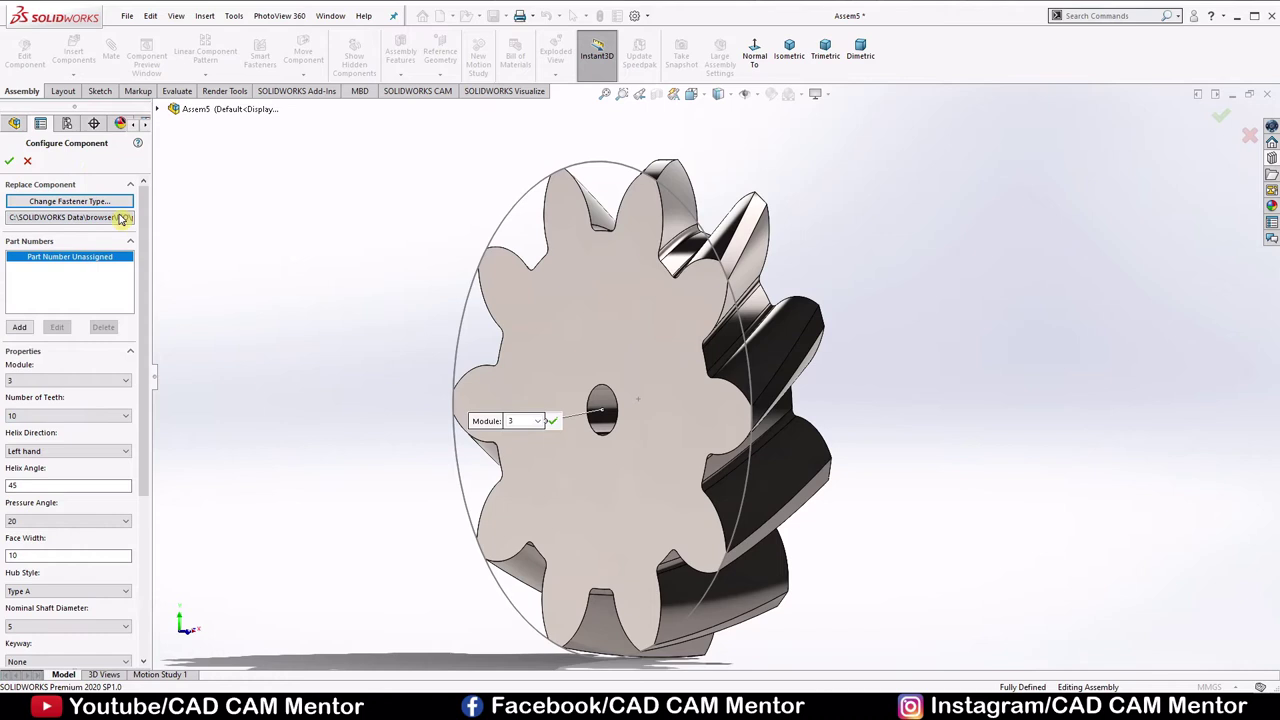
{"action": "scroll", "coordinate": [149, 280], "scroll_direction": "down", "scroll_amount": 3}
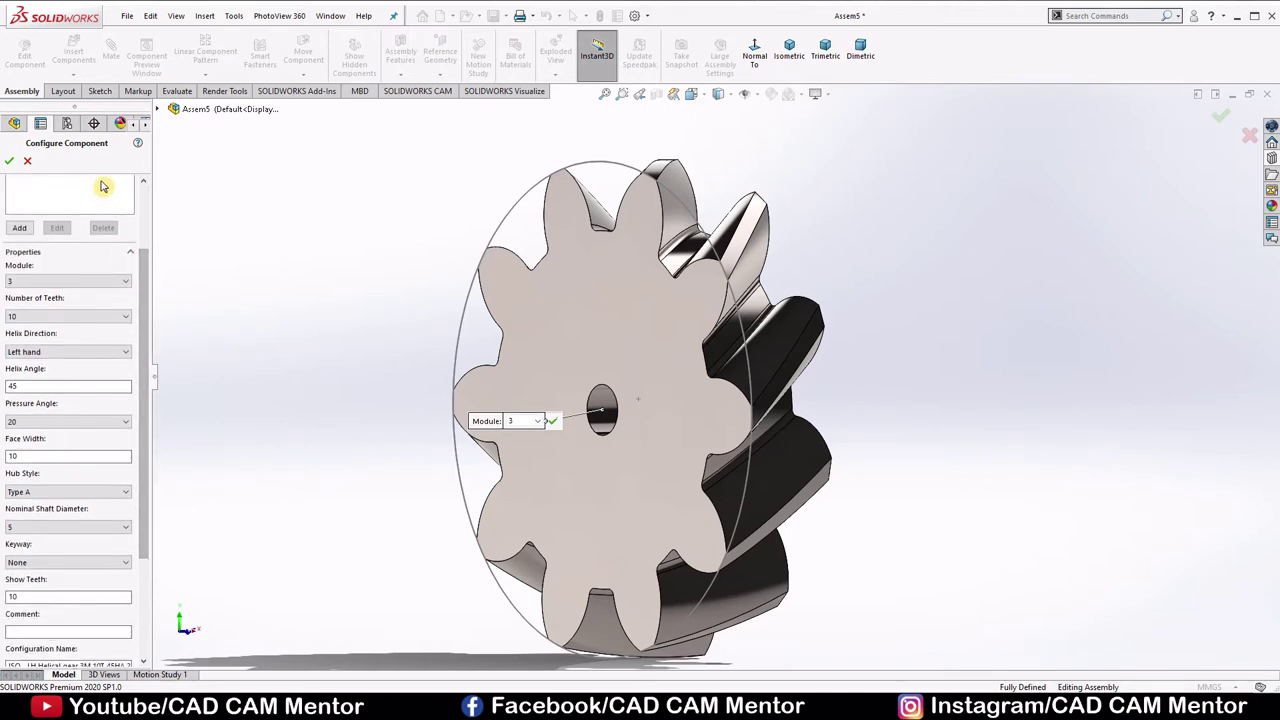
{"action": "left_click", "coordinate": [65, 288]}
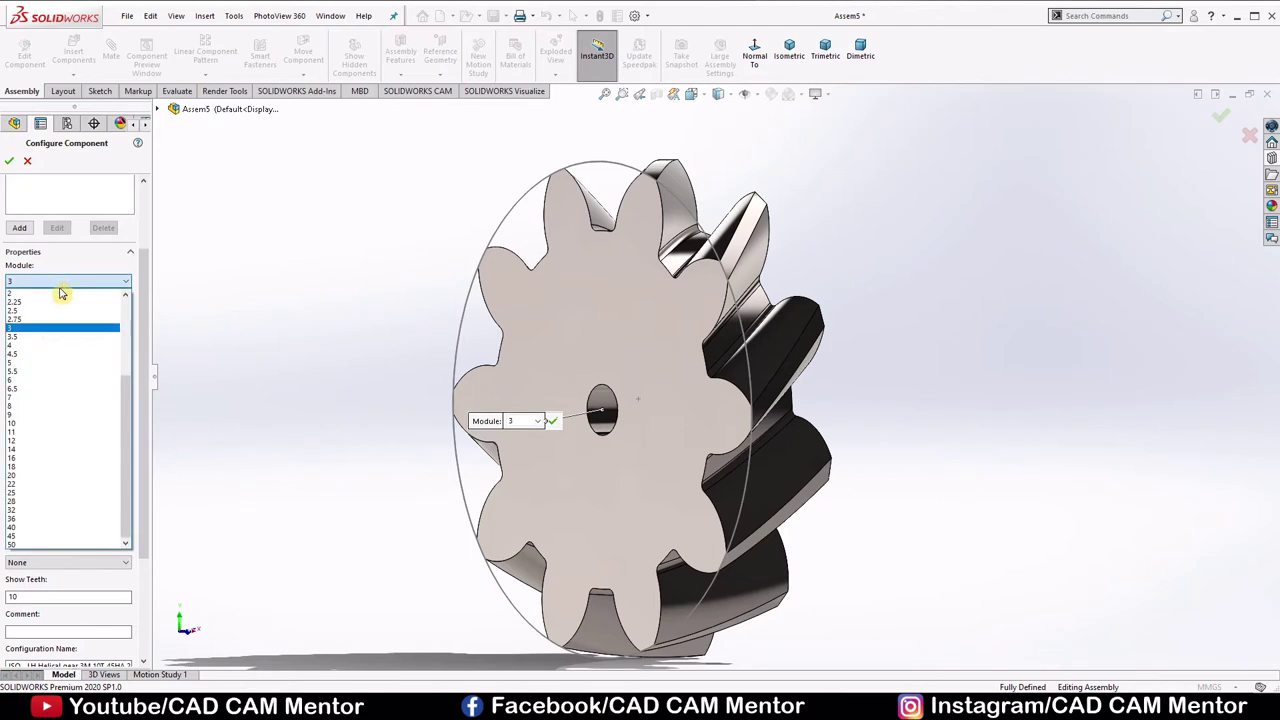
{"action": "left_click", "coordinate": [30, 376]}
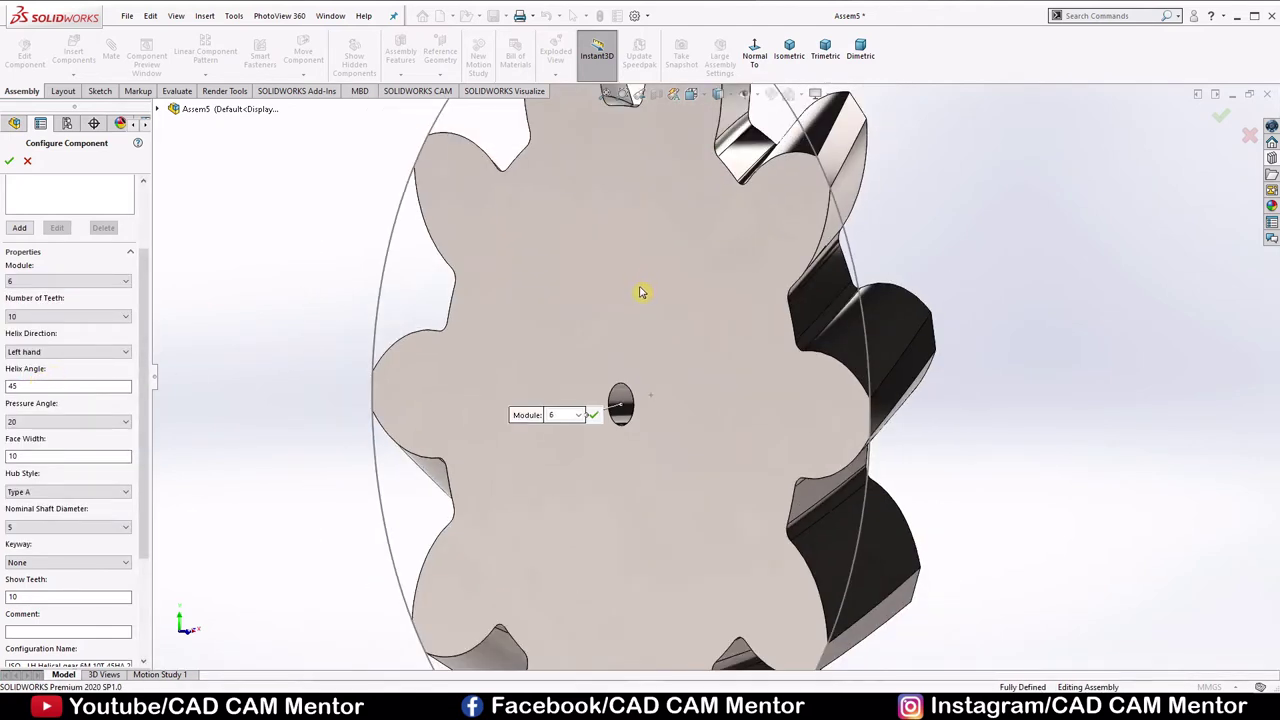
{"action": "left_click", "coordinate": [44, 320]}
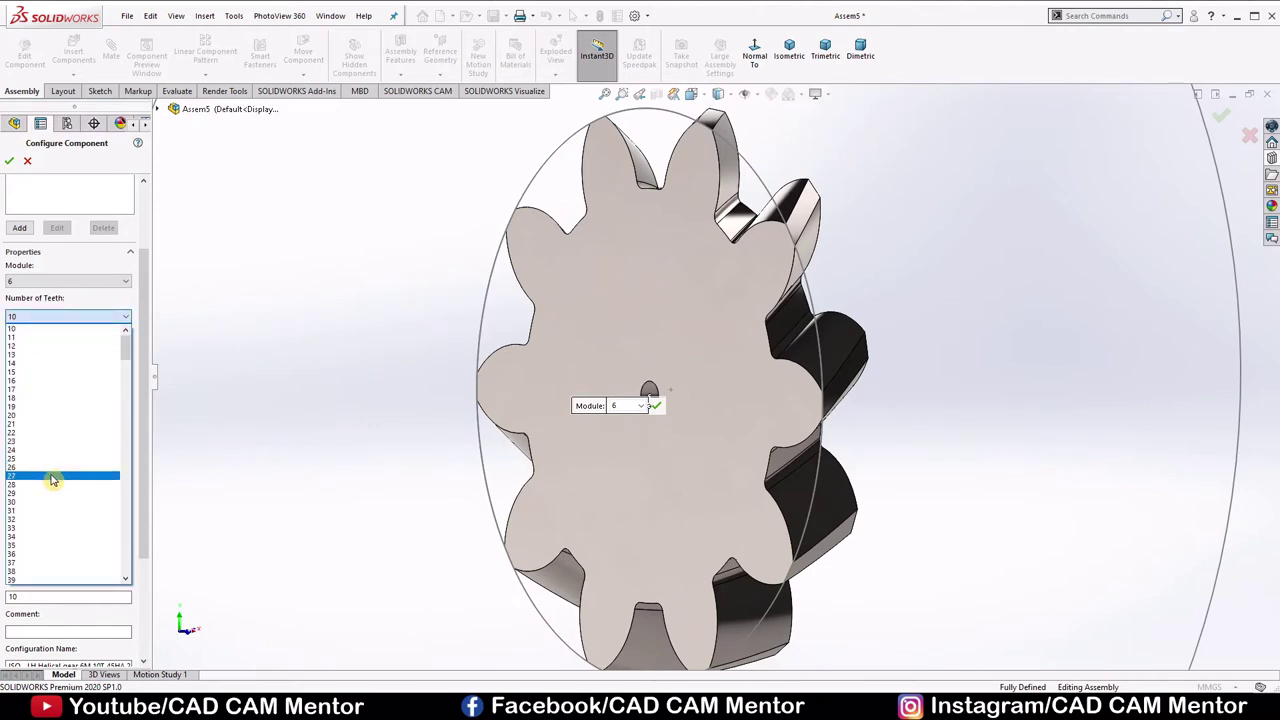
{"action": "left_click", "coordinate": [15, 535]}
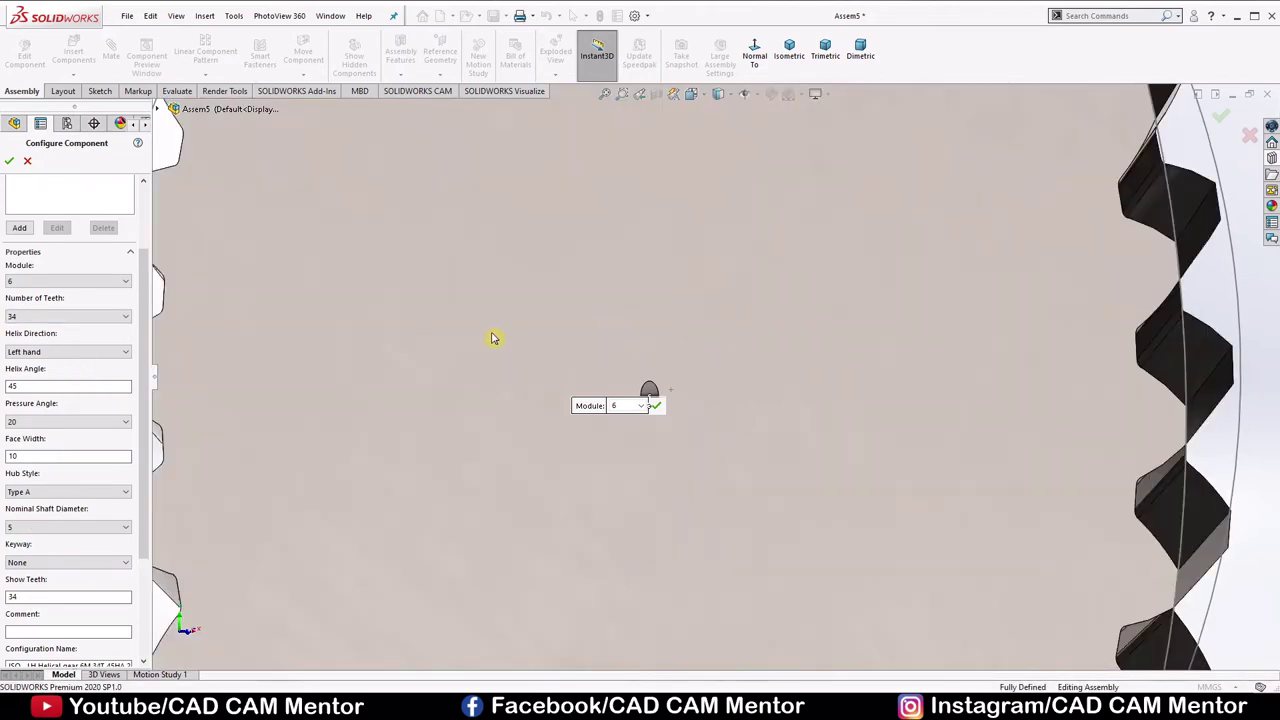
Set the 34-tooth gear's helix angle to 30 degrees and its face width to 40 mm
{"action": "scroll", "coordinate": [843, 305], "scroll_direction": "up", "scroll_amount": 5}
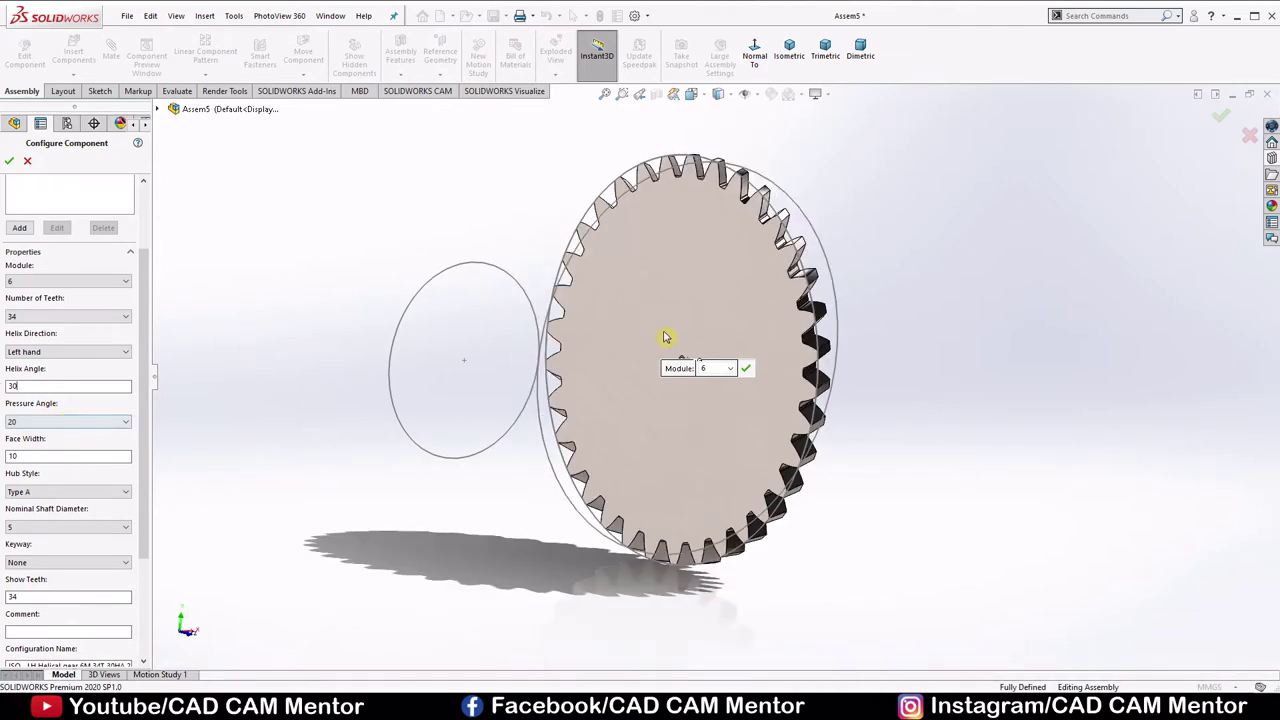
{"action": "scroll", "coordinate": [701, 268], "scroll_direction": "down", "scroll_amount": 2}
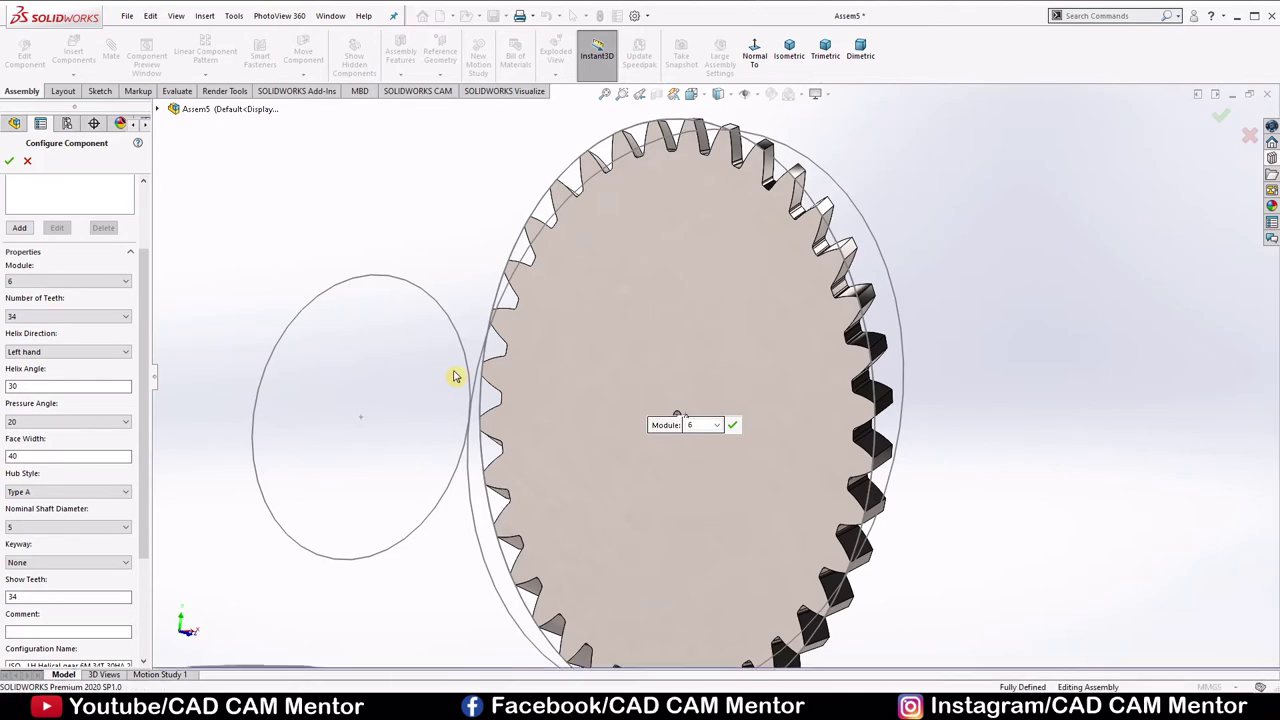
{"action": "middle_click_drag", "start_coordinate": [455, 376], "coordinate": [664, 348]}
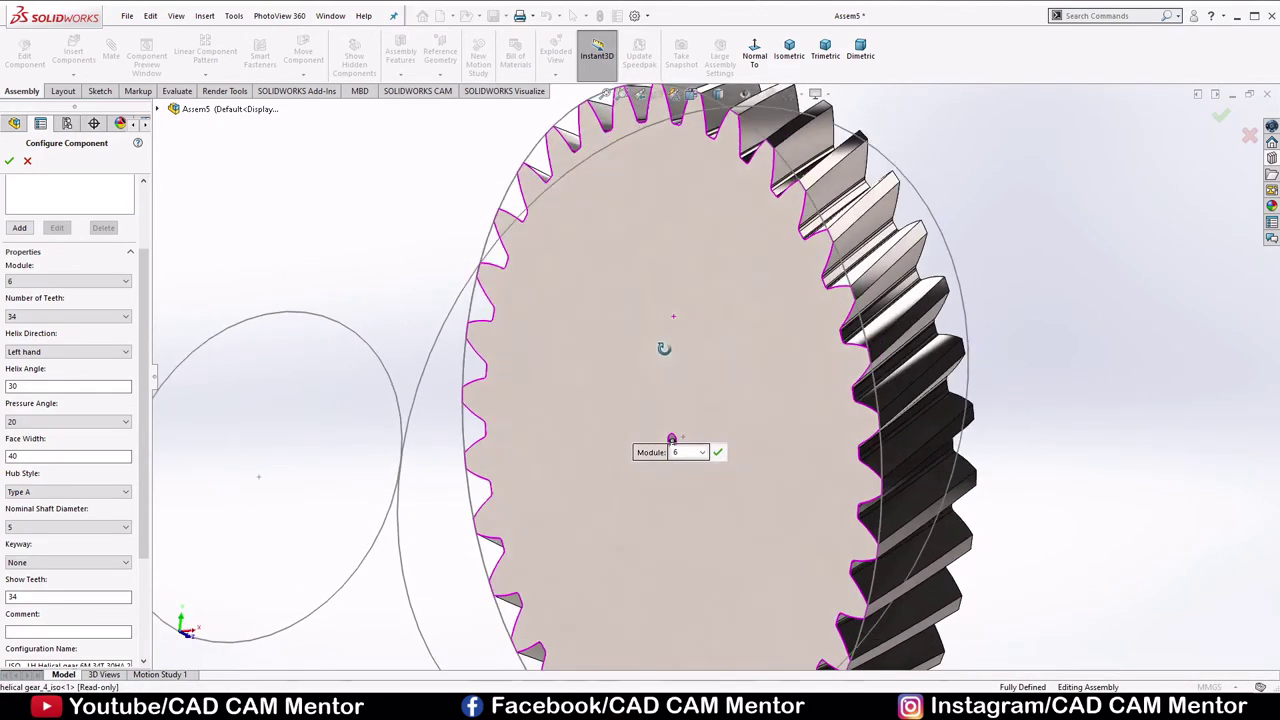
Give the gear a Type C hub, 85 mm in diameter with 50 mm overall length, and a 40 mm nominal shaft diameter
{"action": "left_click", "coordinate": [31, 494]}
{"action": "left_click", "coordinate": [28, 519]}
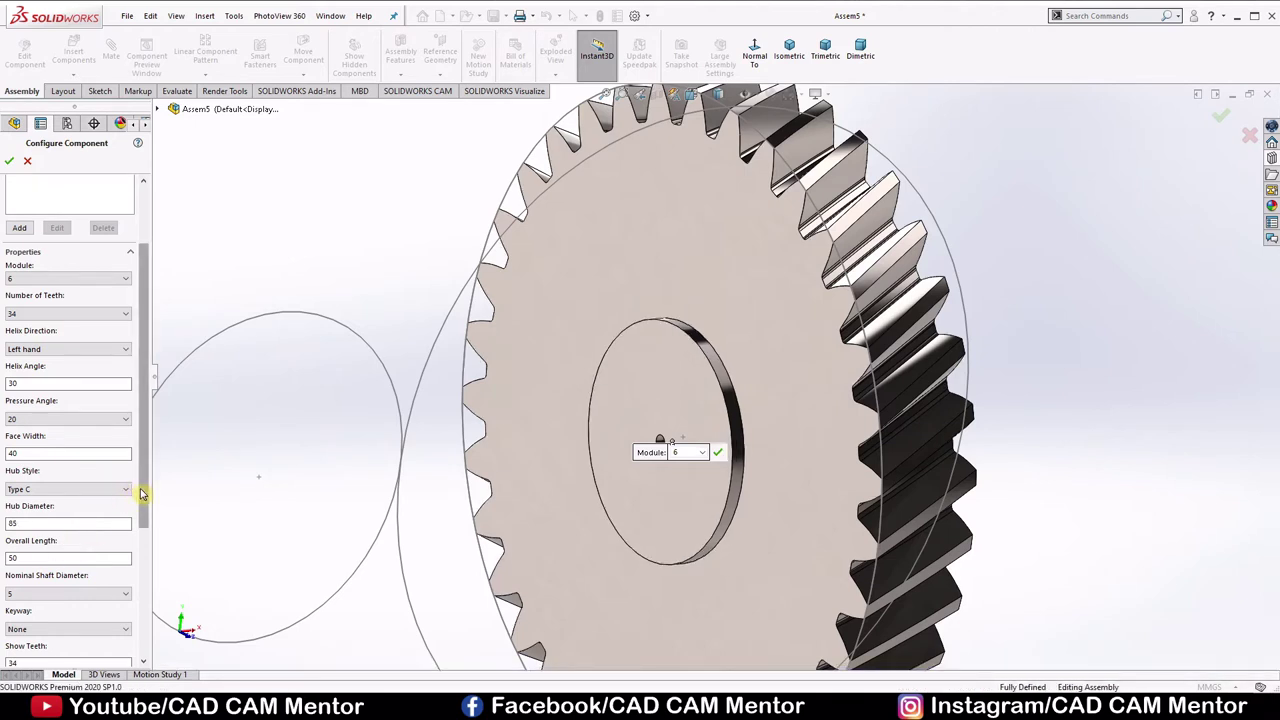
{"action": "scroll", "coordinate": [149, 543], "scroll_direction": "down", "scroll_amount": 3}
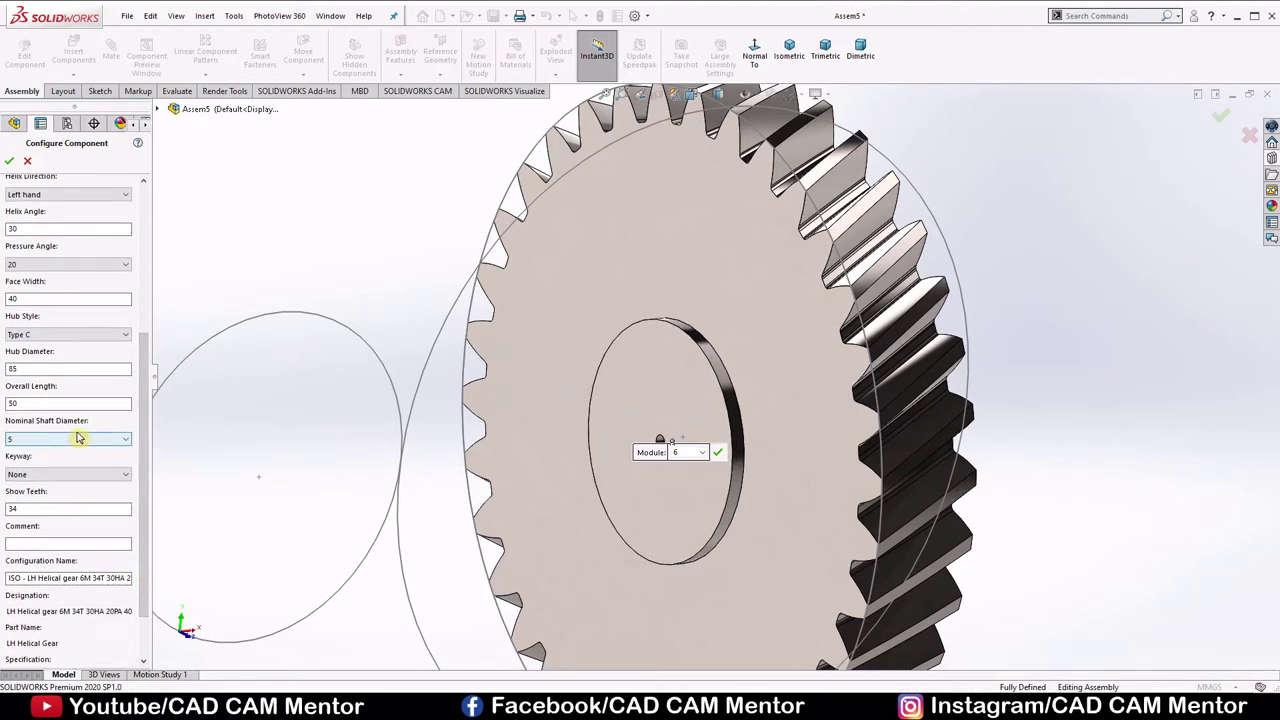
{"action": "left_click", "coordinate": [78, 438]}
{"action": "scroll", "coordinate": [45, 530], "scroll_direction": "down", "scroll_amount": 2}
{"action": "scroll", "coordinate": [43, 562], "scroll_direction": "down", "scroll_amount": 2}
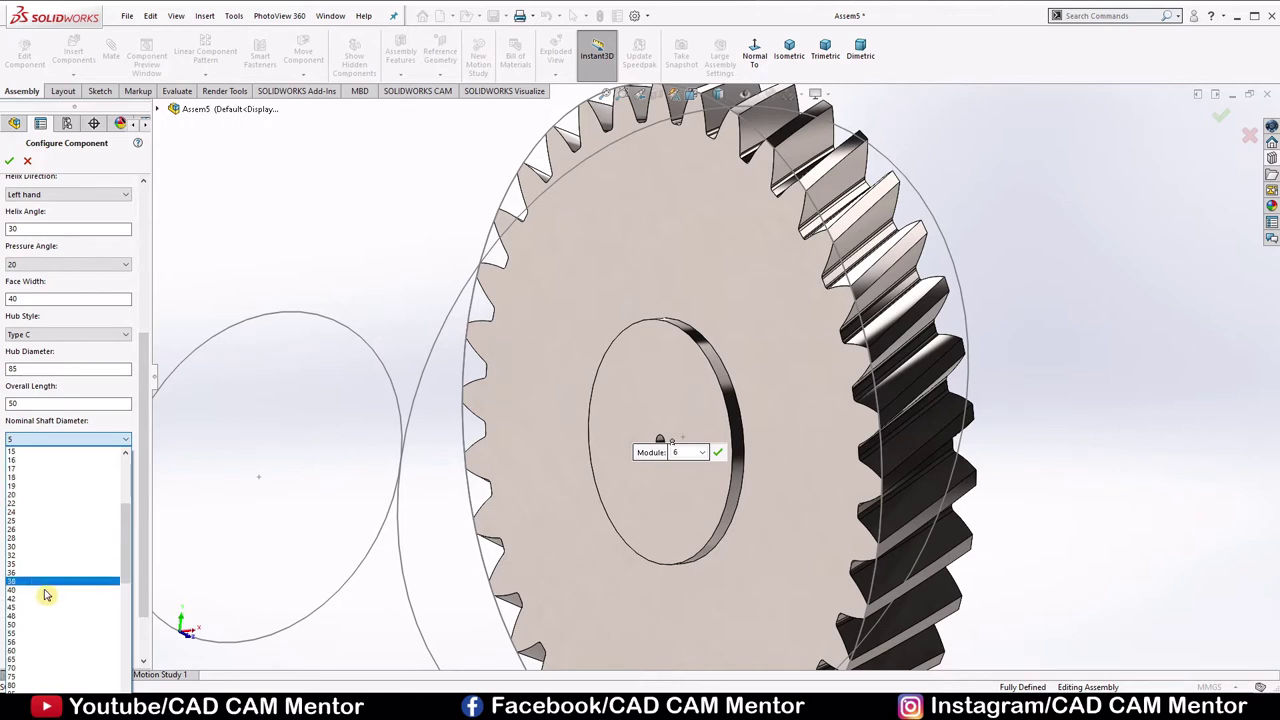
{"action": "left_click", "coordinate": [69, 594]}
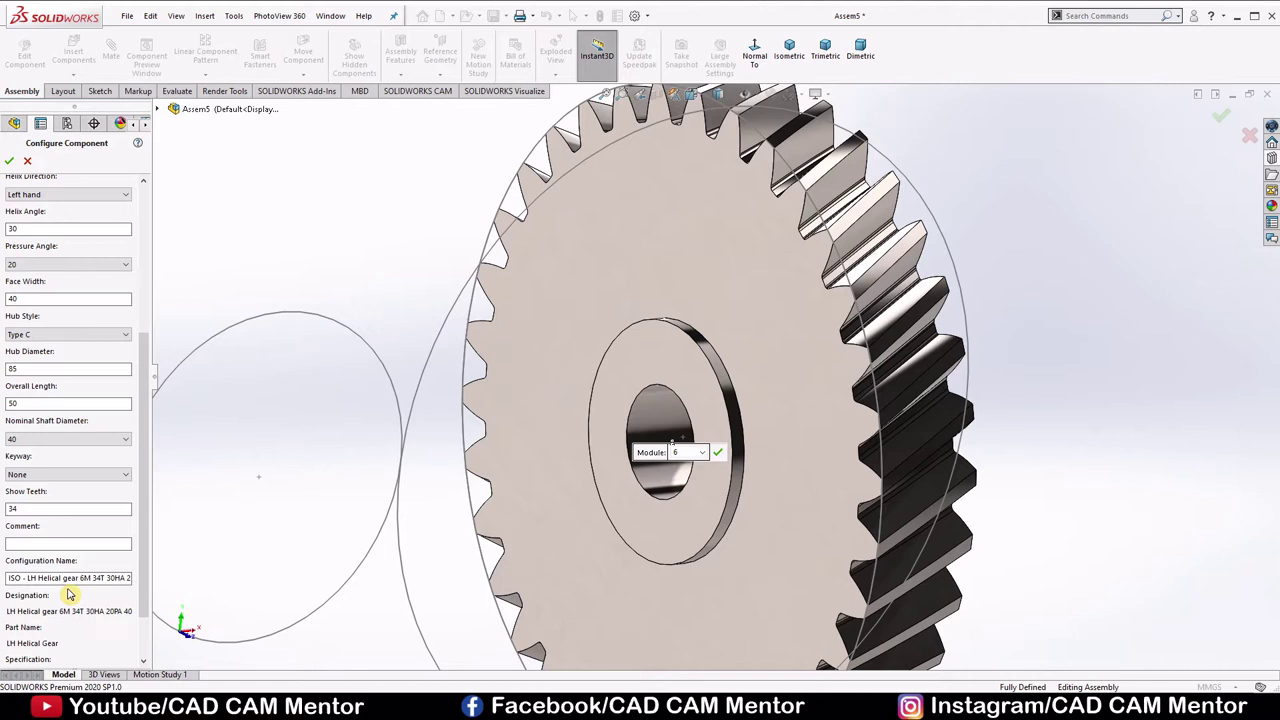
Add a Rectangular(1) keyway to the gear's bore and accept the component configuration
{"action": "left_click", "coordinate": [45, 476]}
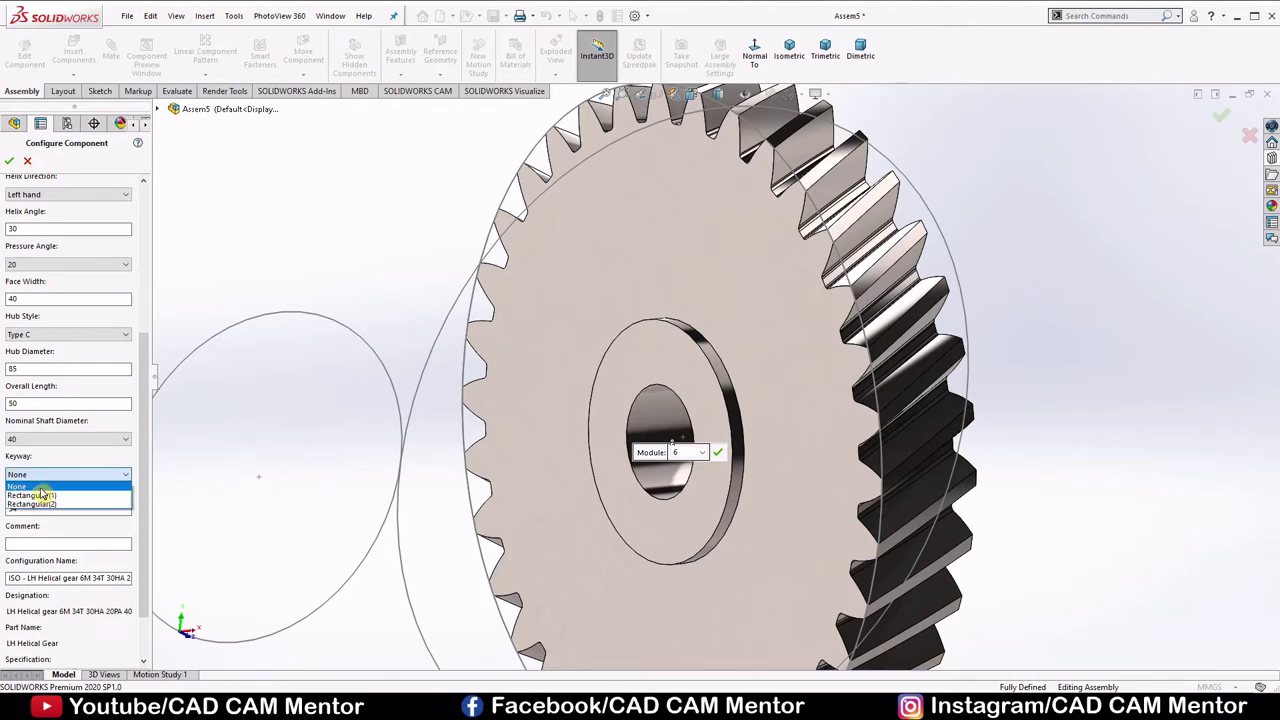
{"action": "left_click", "coordinate": [41, 495]}
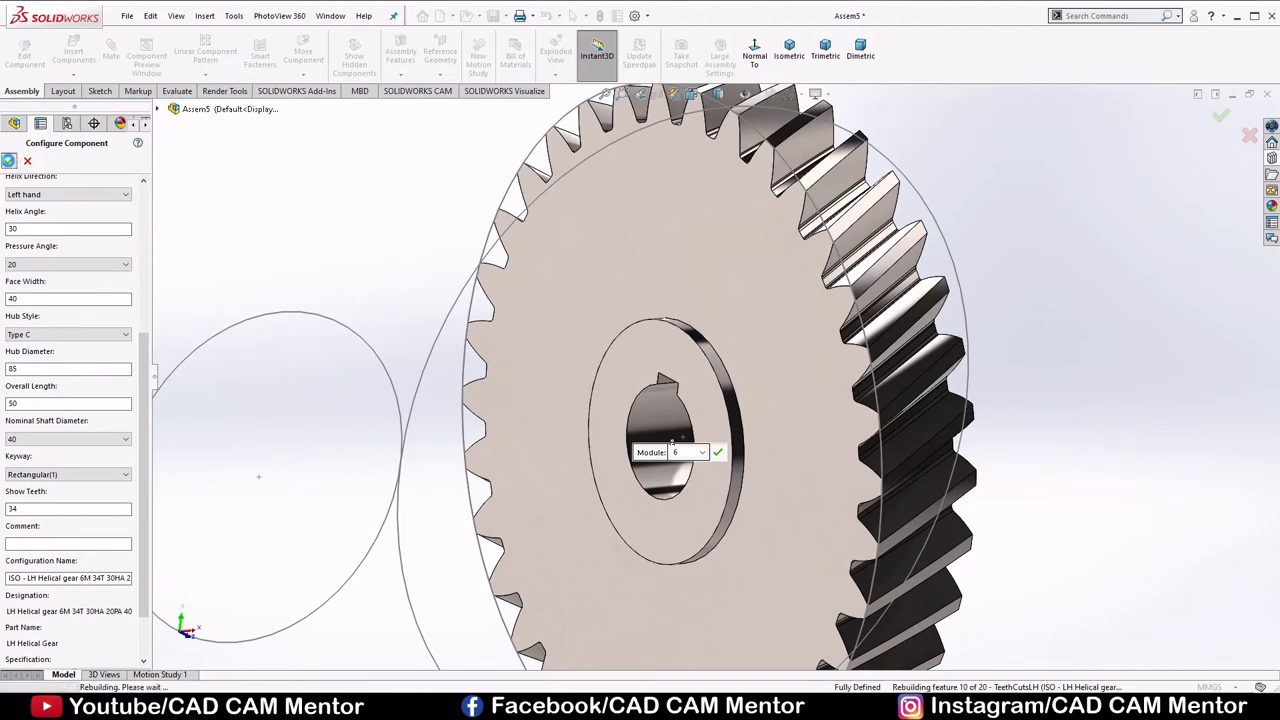
{"action": "left_click", "coordinate": [9, 161]}
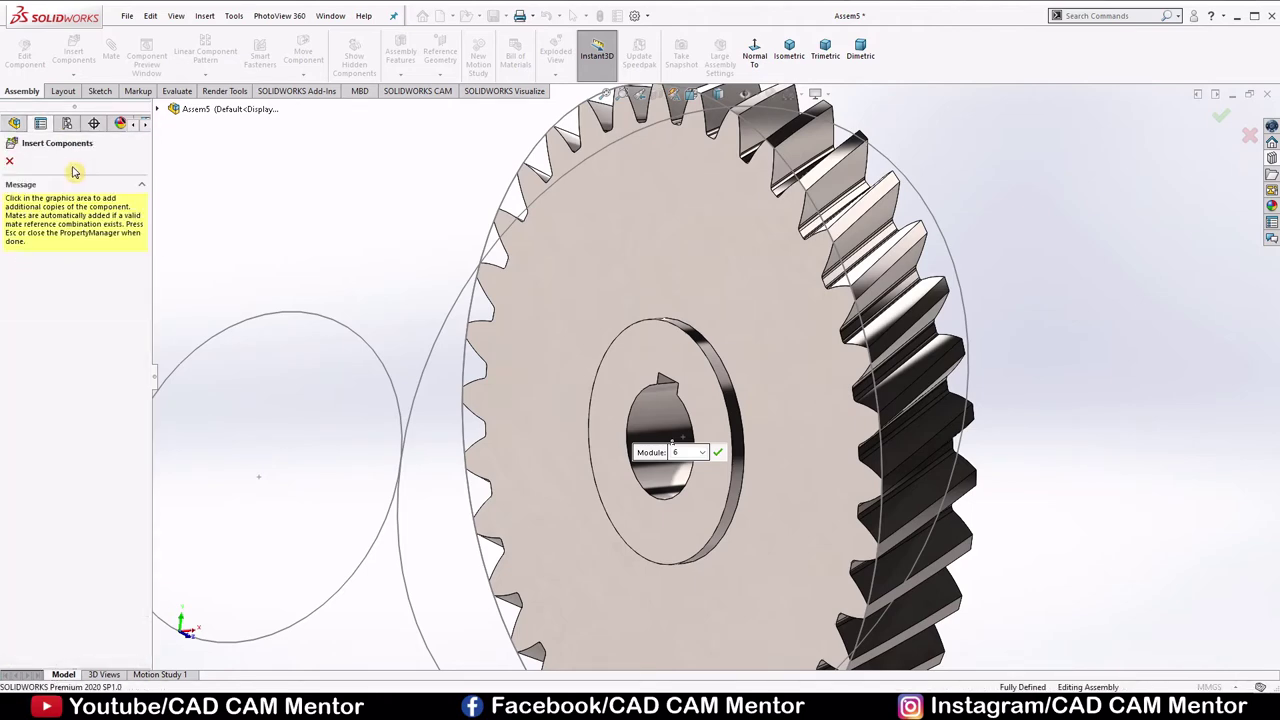
Place a second copy of the helical gear above the small circle and finish inserting components
{"action": "key", "text": "z"}
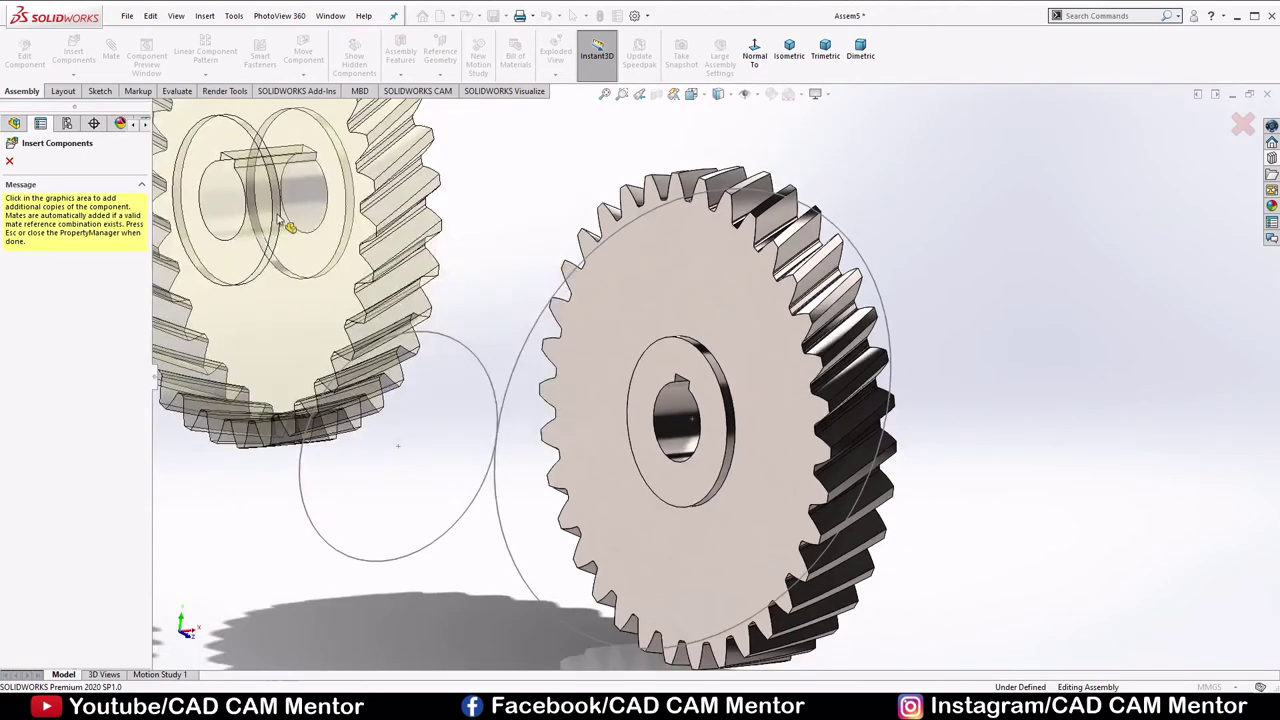
{"action": "key", "text": "z"}
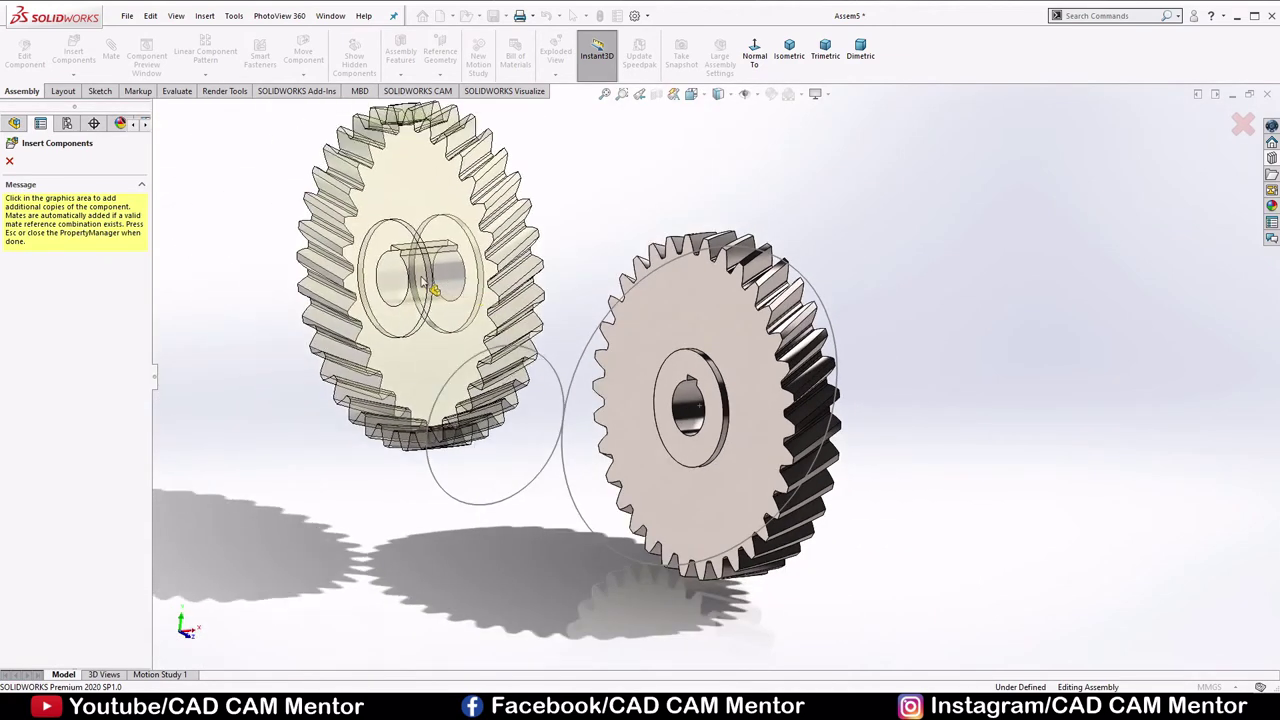
{"action": "left_click", "coordinate": [431, 286]}
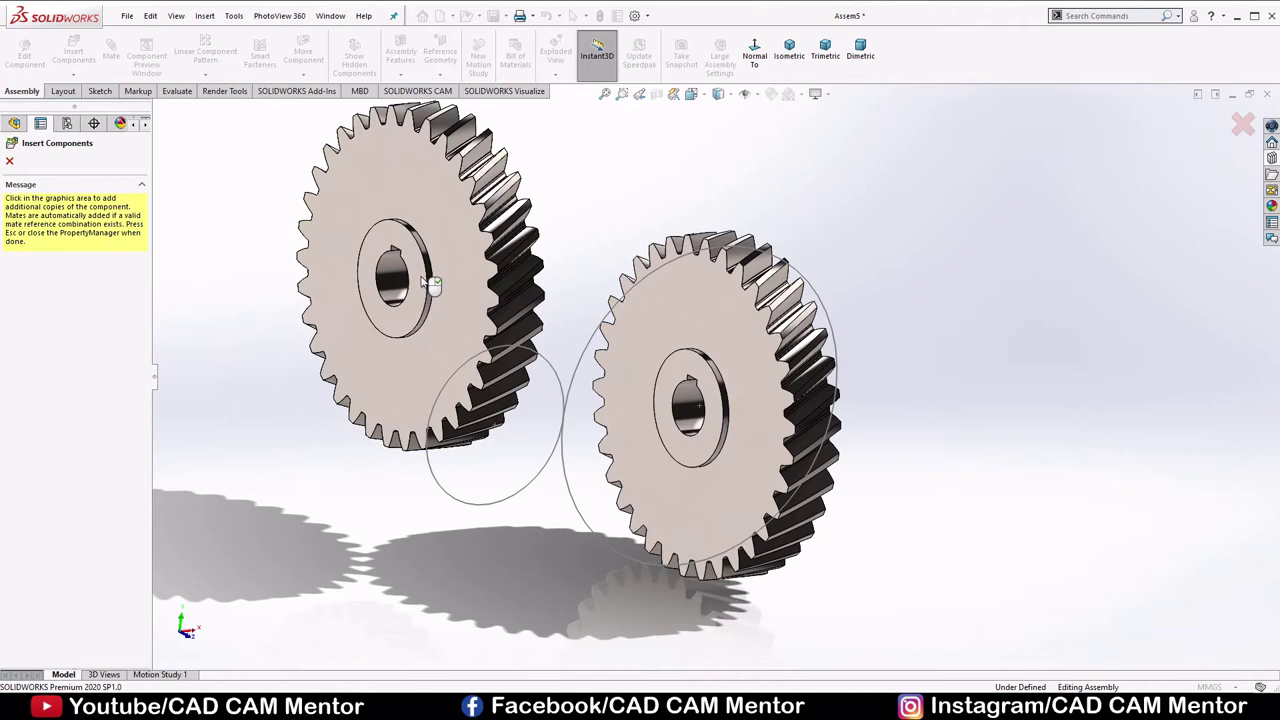
{"action": "left_click", "coordinate": [10, 163]}
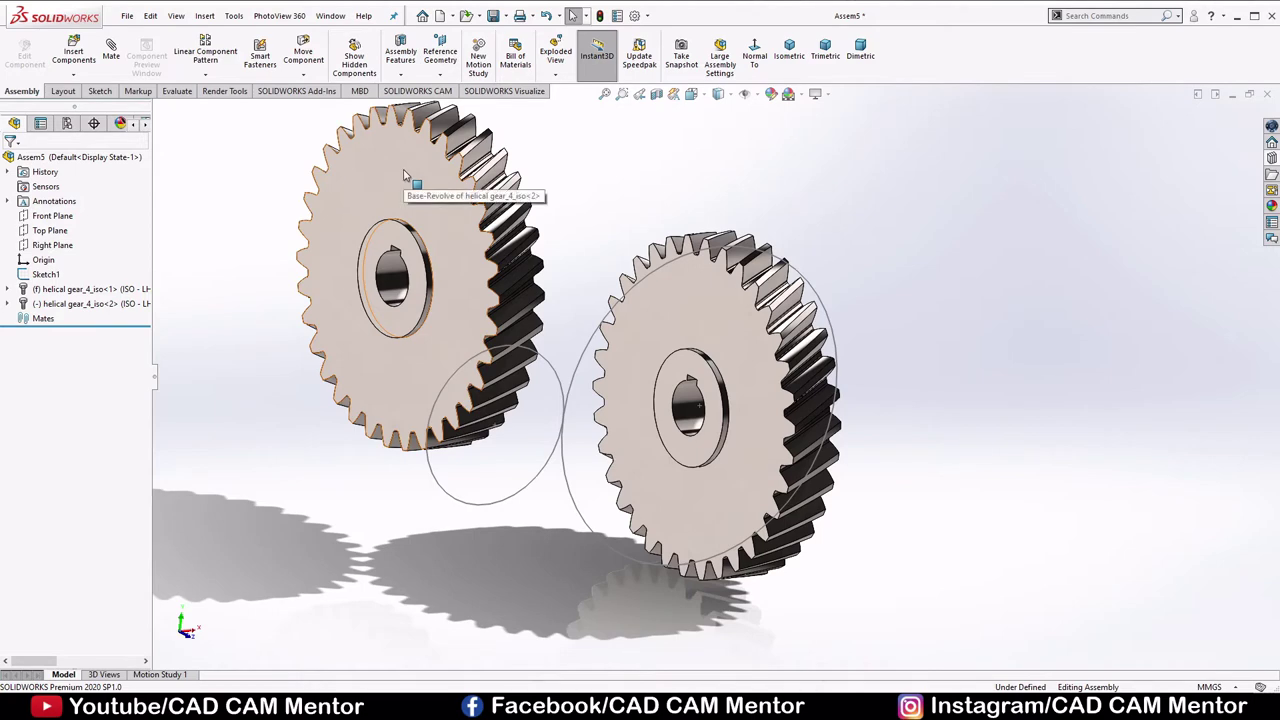
Edit the second gear's Toolbox definition and set its number of teeth to 17
{"action": "right_click", "coordinate": [404, 175]}
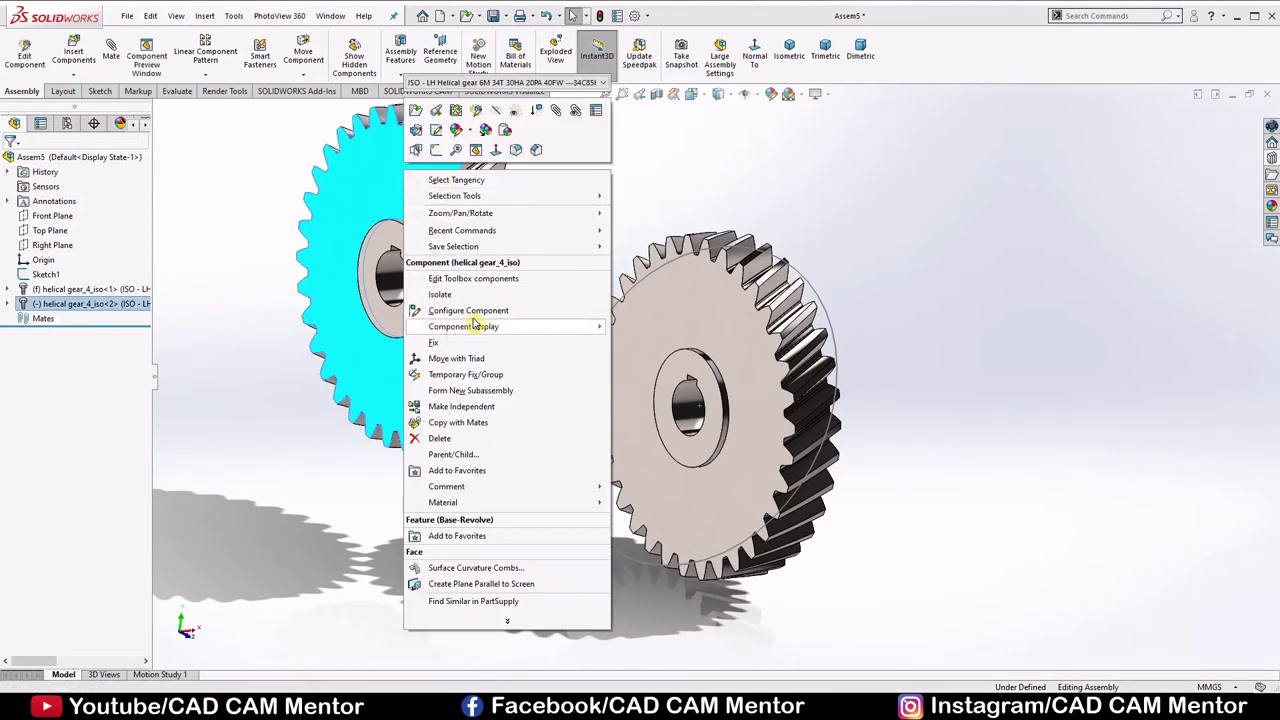
{"action": "left_click", "coordinate": [460, 285]}
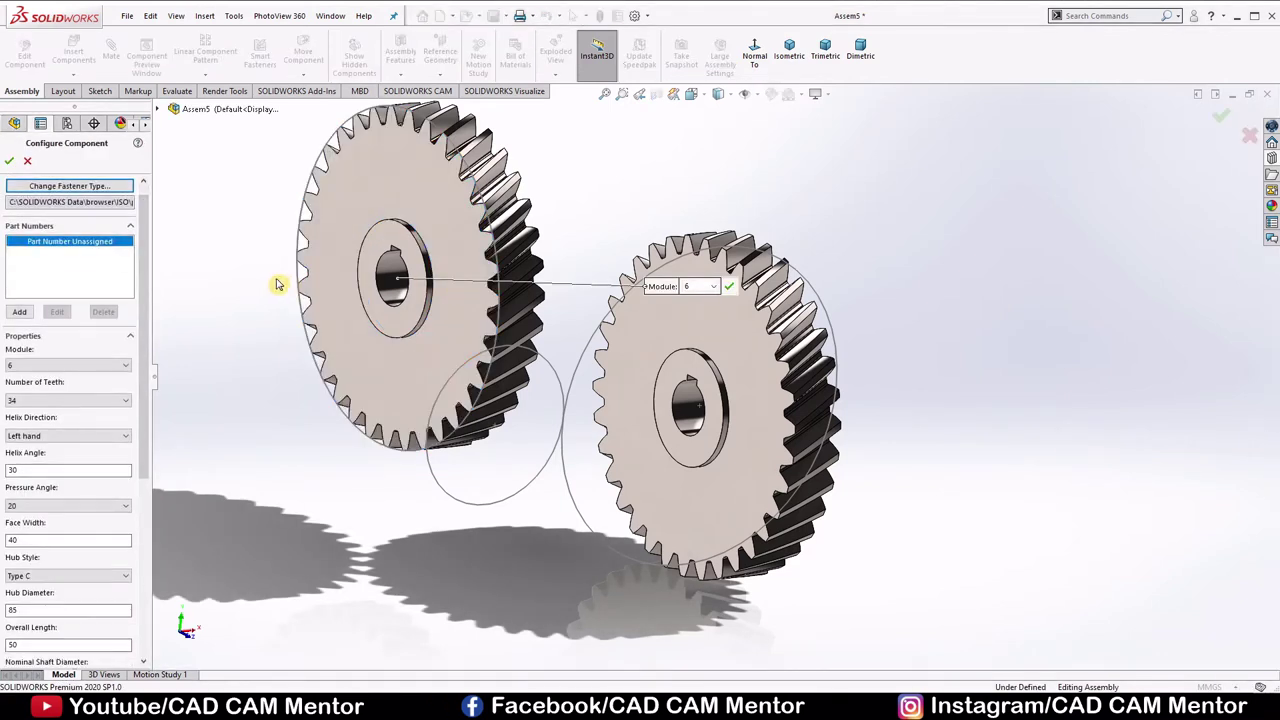
{"action": "left_click_drag", "start_coordinate": [149, 266], "coordinate": [149, 358]}
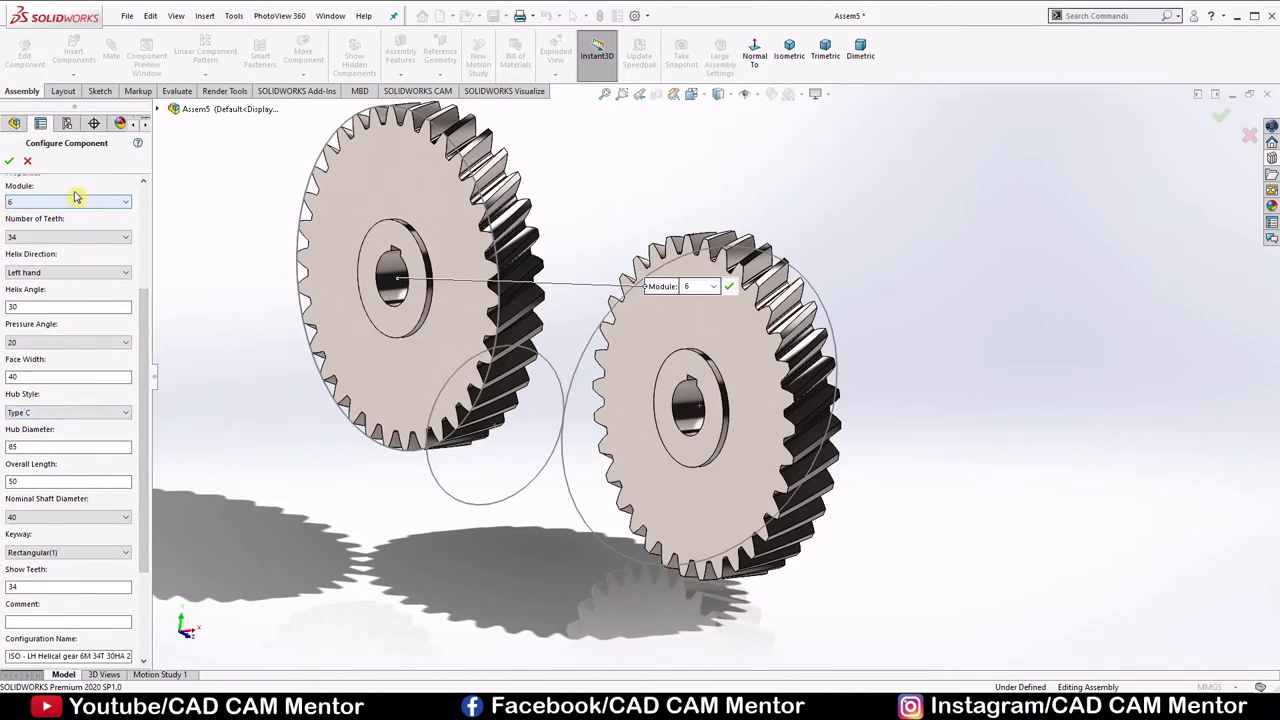
{"action": "left_click", "coordinate": [54, 239]}
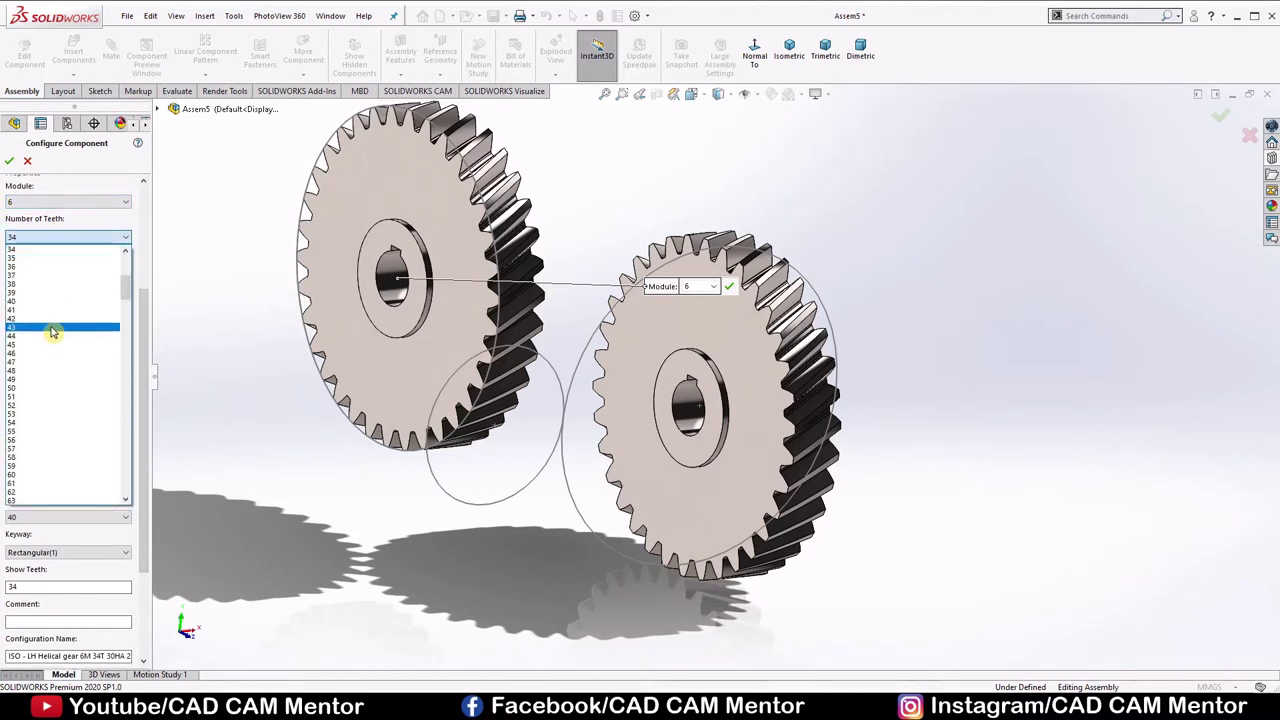
{"action": "scroll", "coordinate": [51, 329], "scroll_direction": "up", "scroll_amount": 10}
{"action": "scroll", "coordinate": [40, 300], "scroll_direction": "up", "scroll_amount": 1}
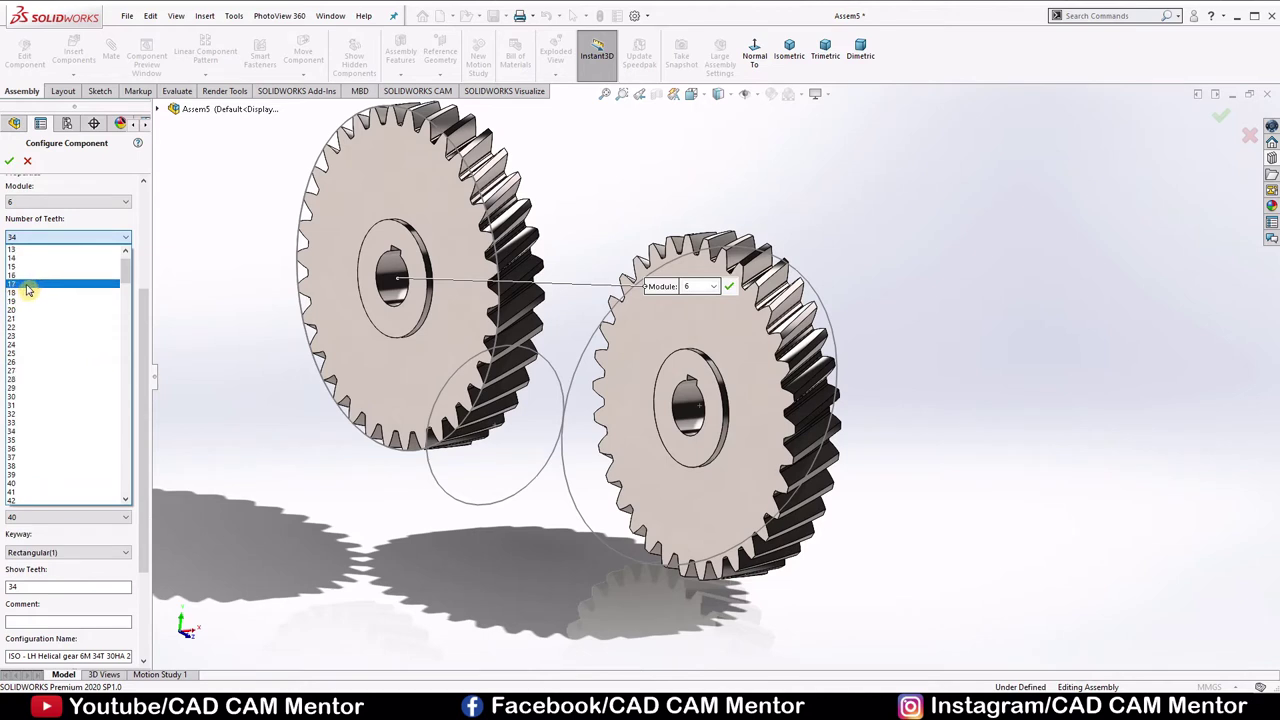
{"action": "left_click", "coordinate": [28, 284]}
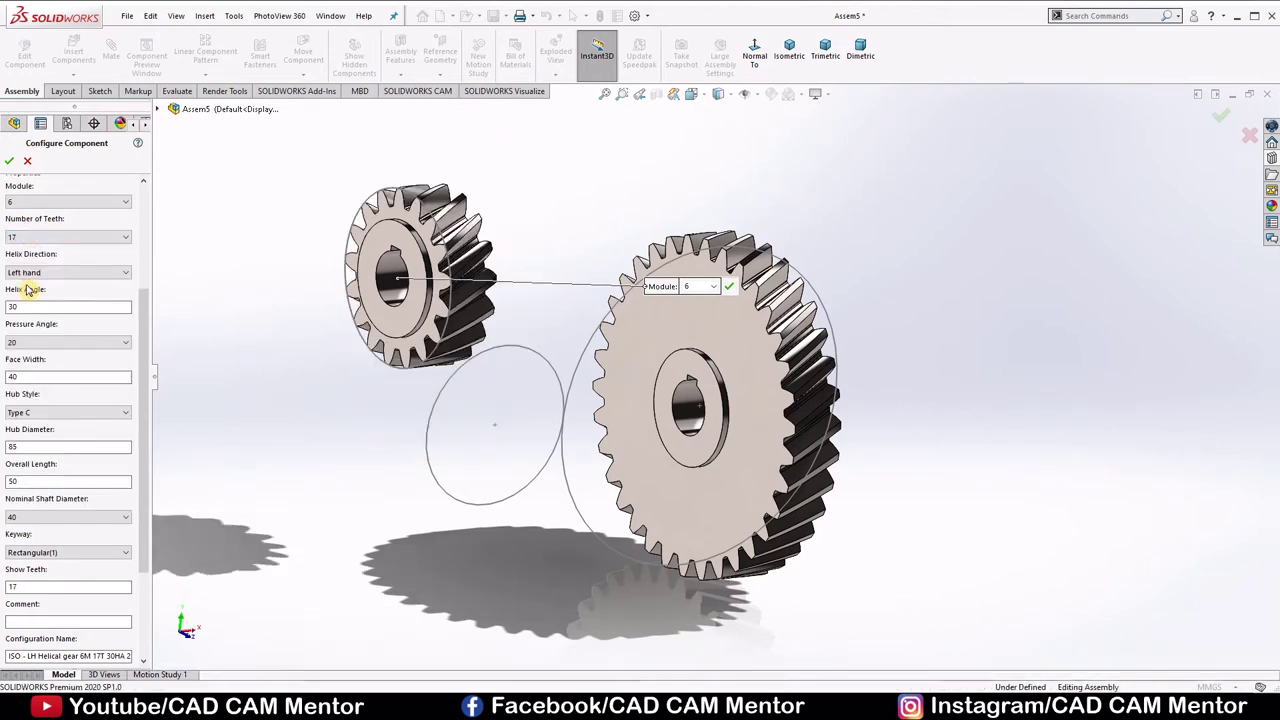
Change the helix direction of the 17-tooth gear to Right hand
{"action": "scroll", "coordinate": [415, 250], "scroll_direction": "down", "scroll_amount": 5}
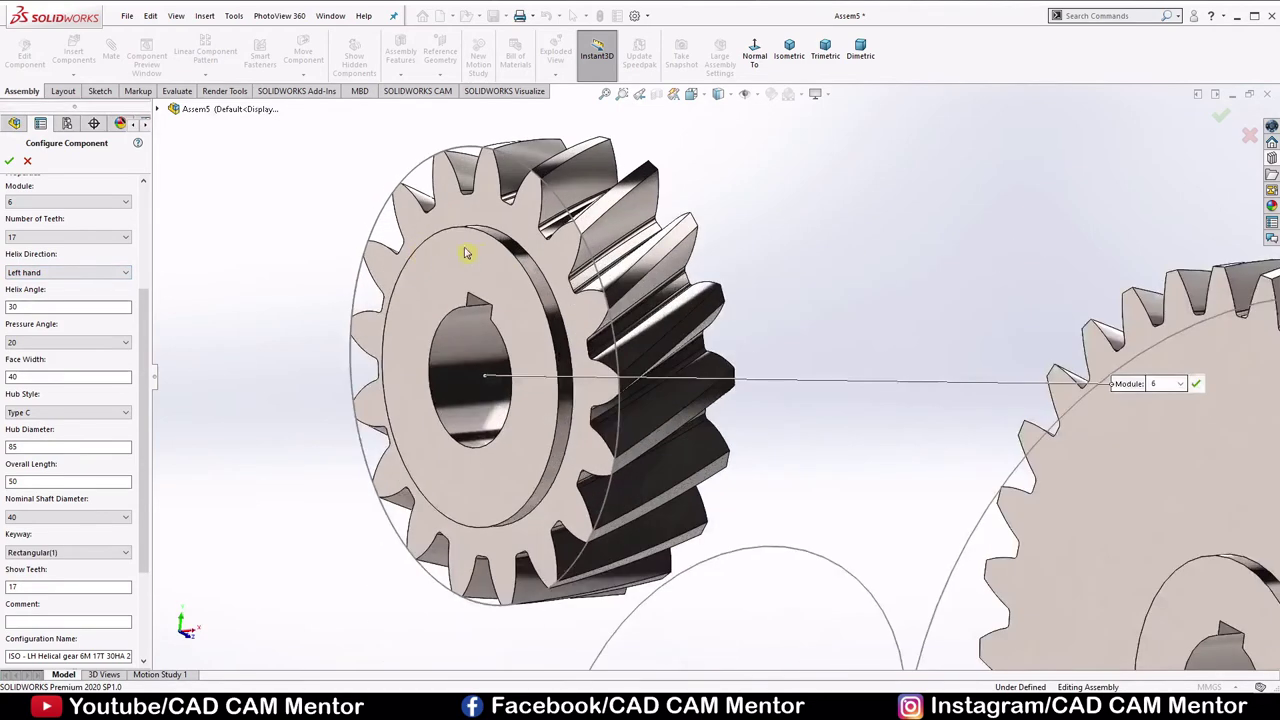
{"action": "left_click", "coordinate": [42, 275]}
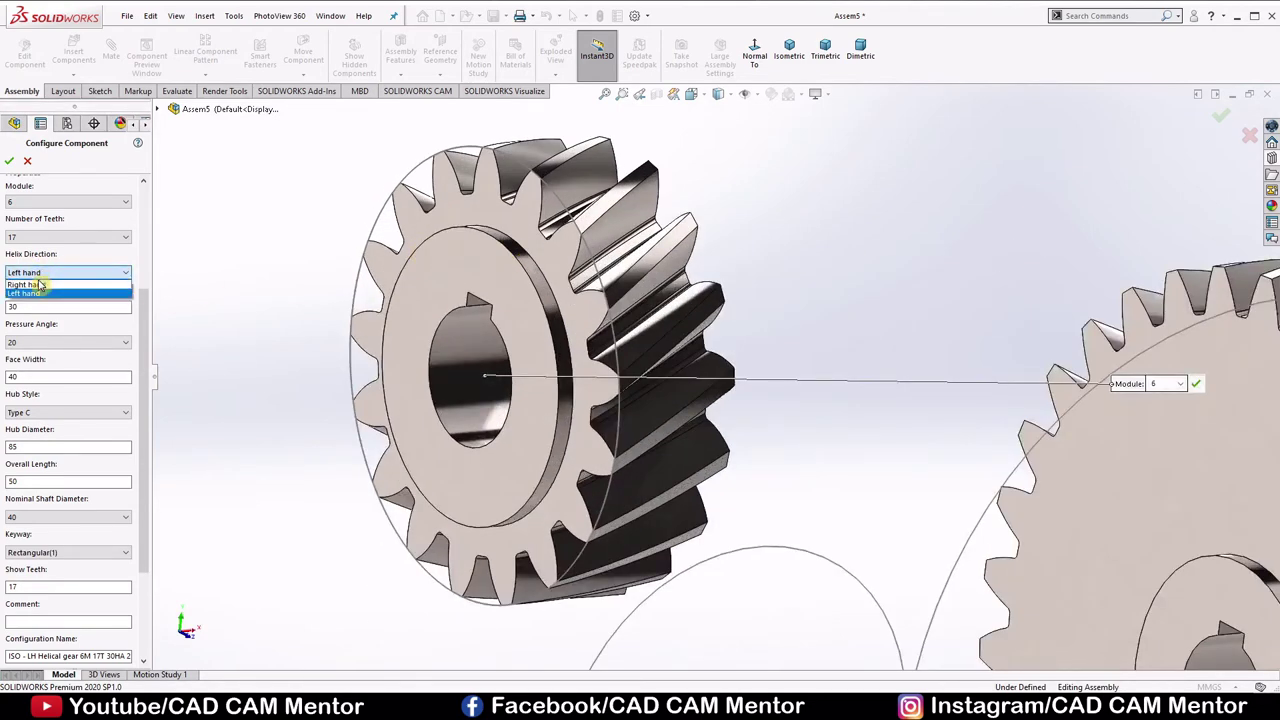
{"action": "left_click", "coordinate": [40, 288]}
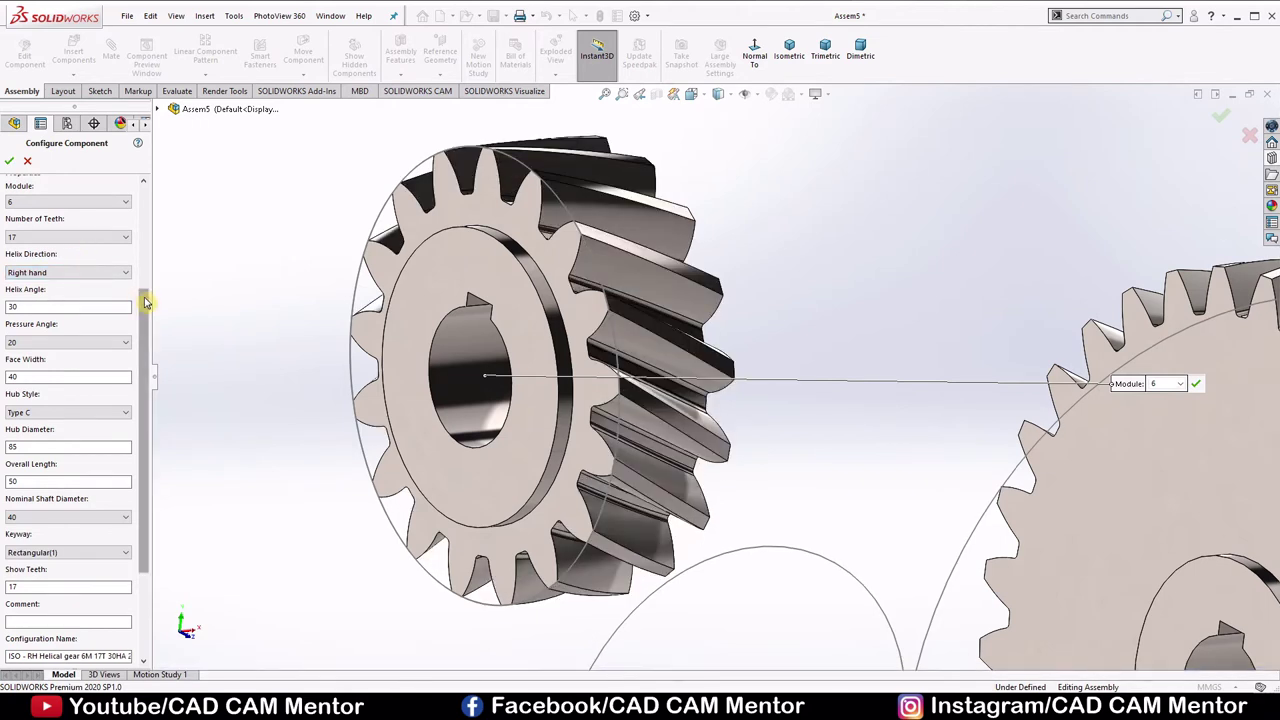
{"action": "scroll", "coordinate": [146, 300], "scroll_direction": "down", "scroll_amount": 1}
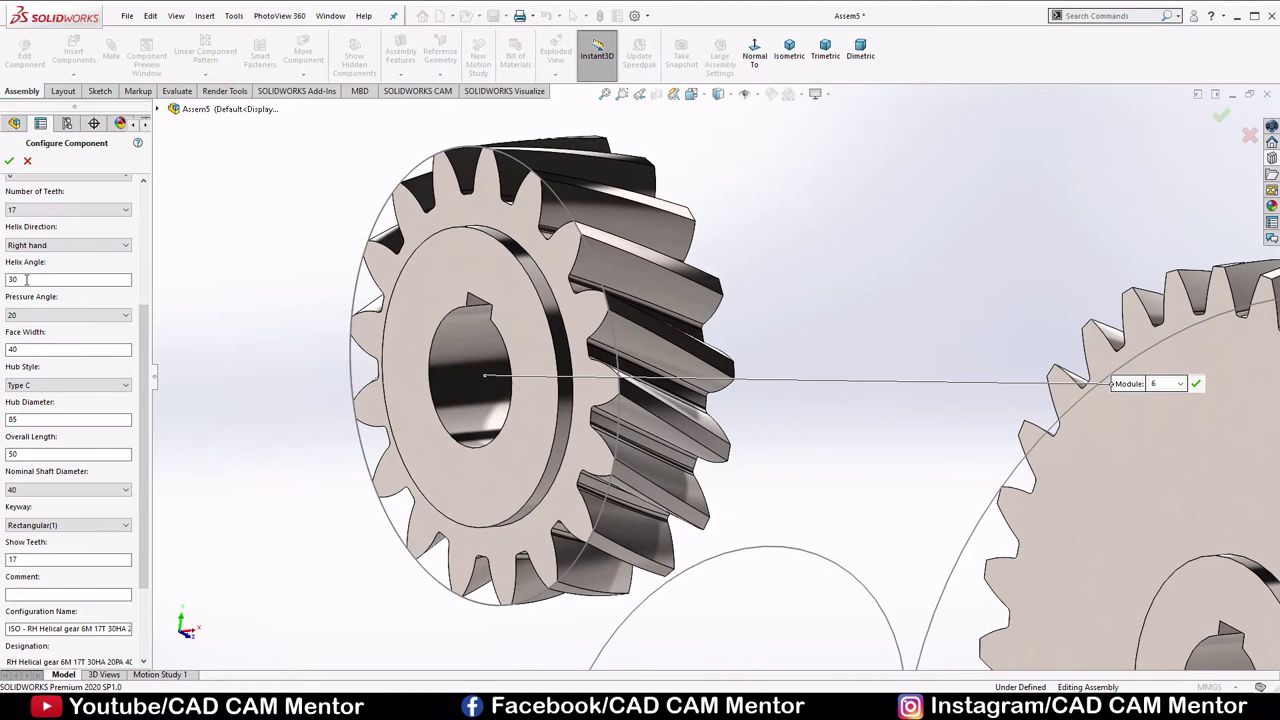
Set the 17-tooth gear's hub diameter to 50 and its nominal shaft diameter to 20
{"action": "scroll", "coordinate": [143, 331], "scroll_direction": "down", "scroll_amount": 1}
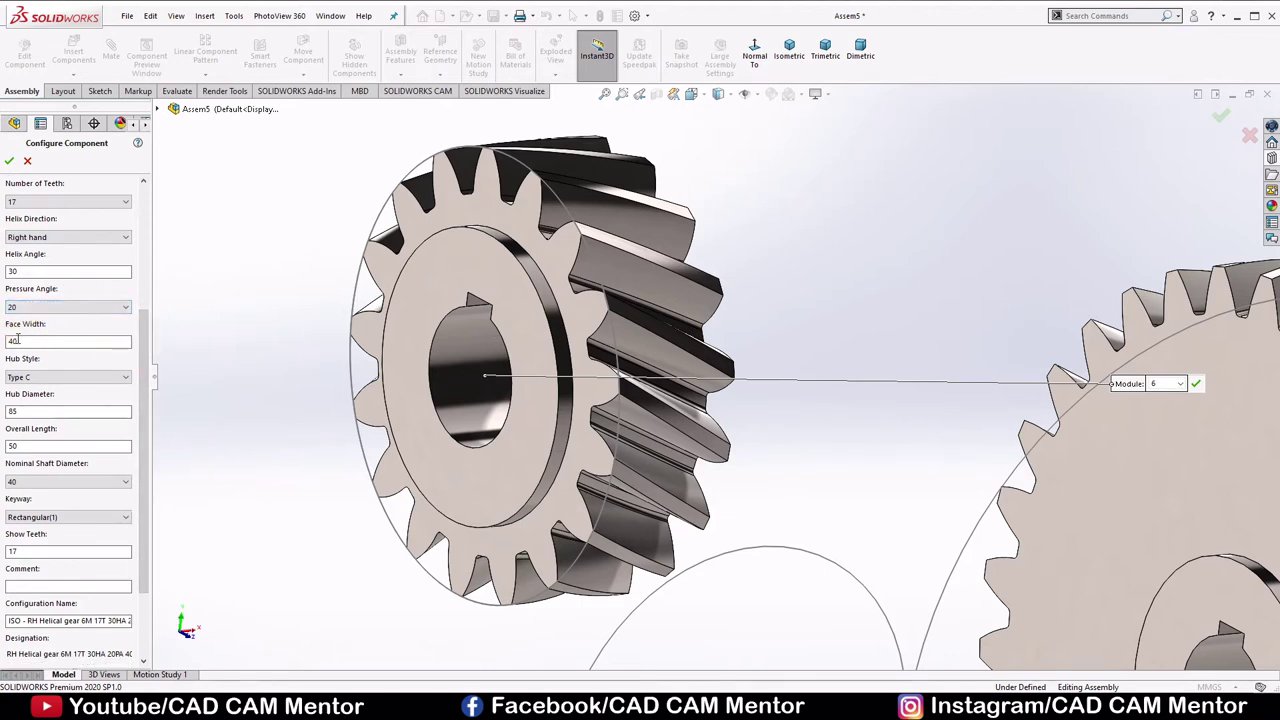
{"action": "scroll", "coordinate": [143, 352], "scroll_direction": "down", "scroll_amount": 1}
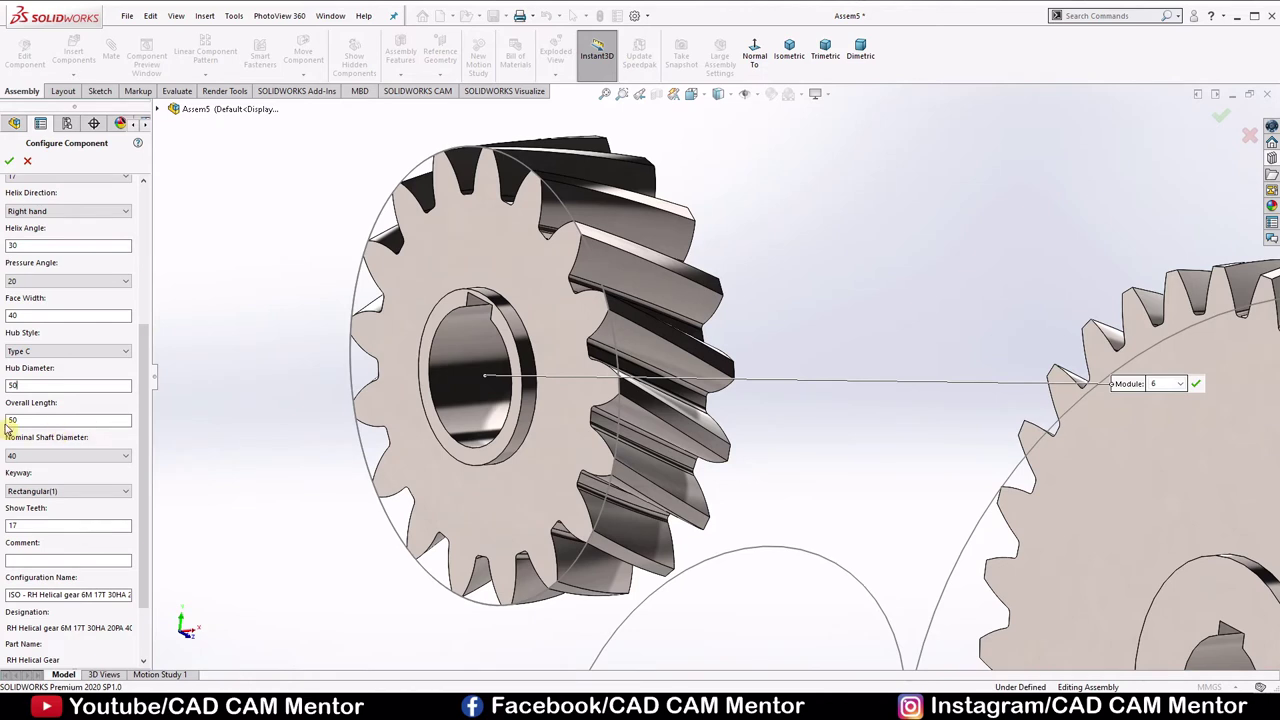
{"action": "scroll", "coordinate": [141, 423], "scroll_direction": "down", "scroll_amount": 1}
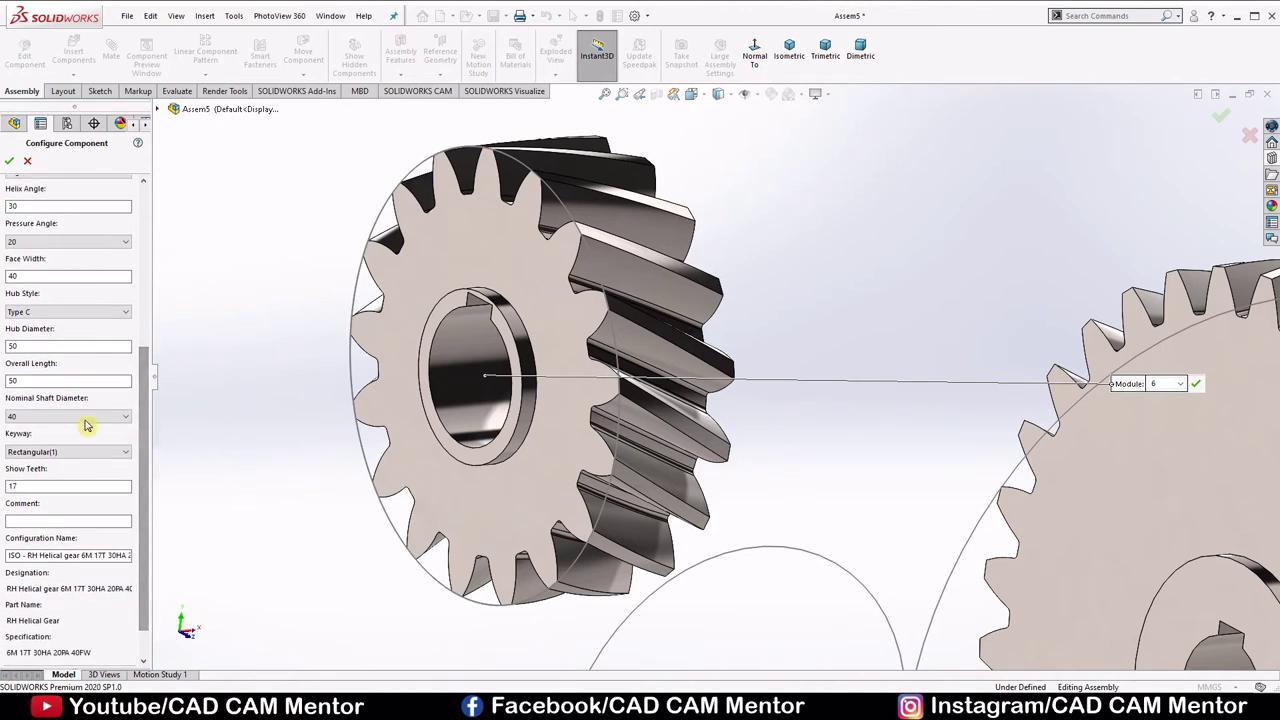
{"action": "left_click", "coordinate": [42, 420]}
{"action": "scroll", "coordinate": [60, 510], "scroll_direction": "up", "scroll_amount": 10}
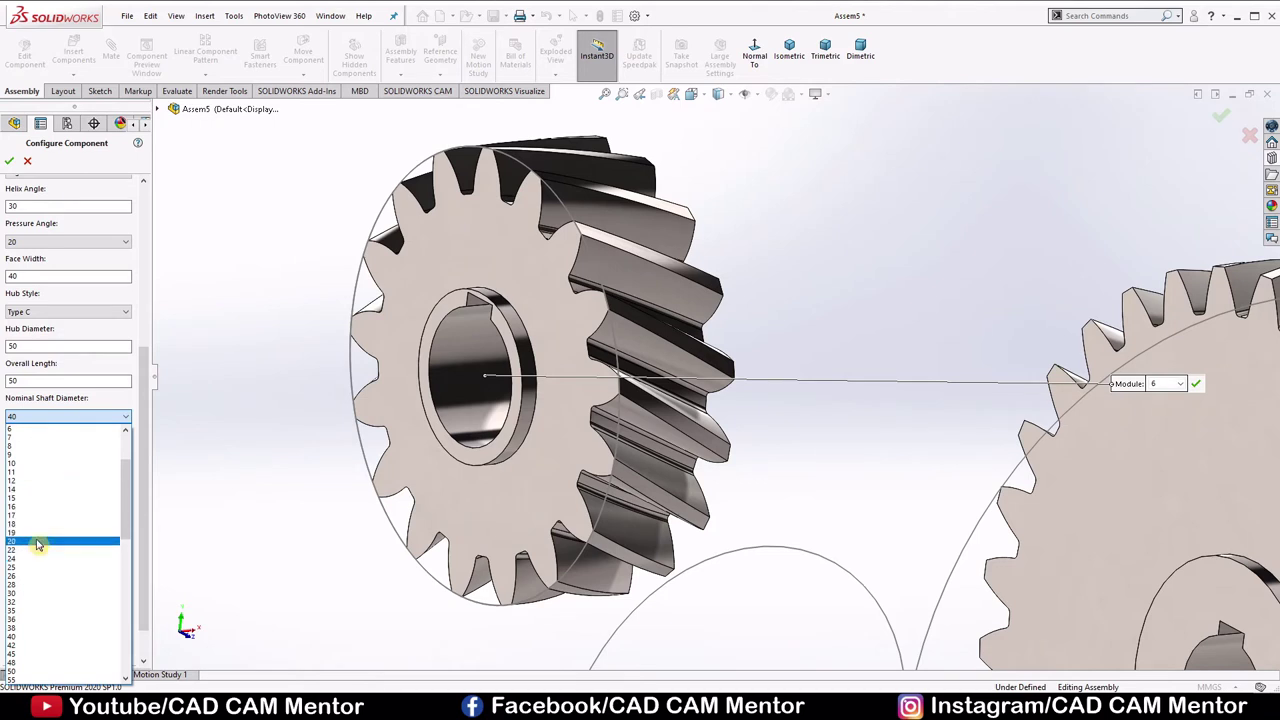
{"action": "left_click", "coordinate": [36, 538]}
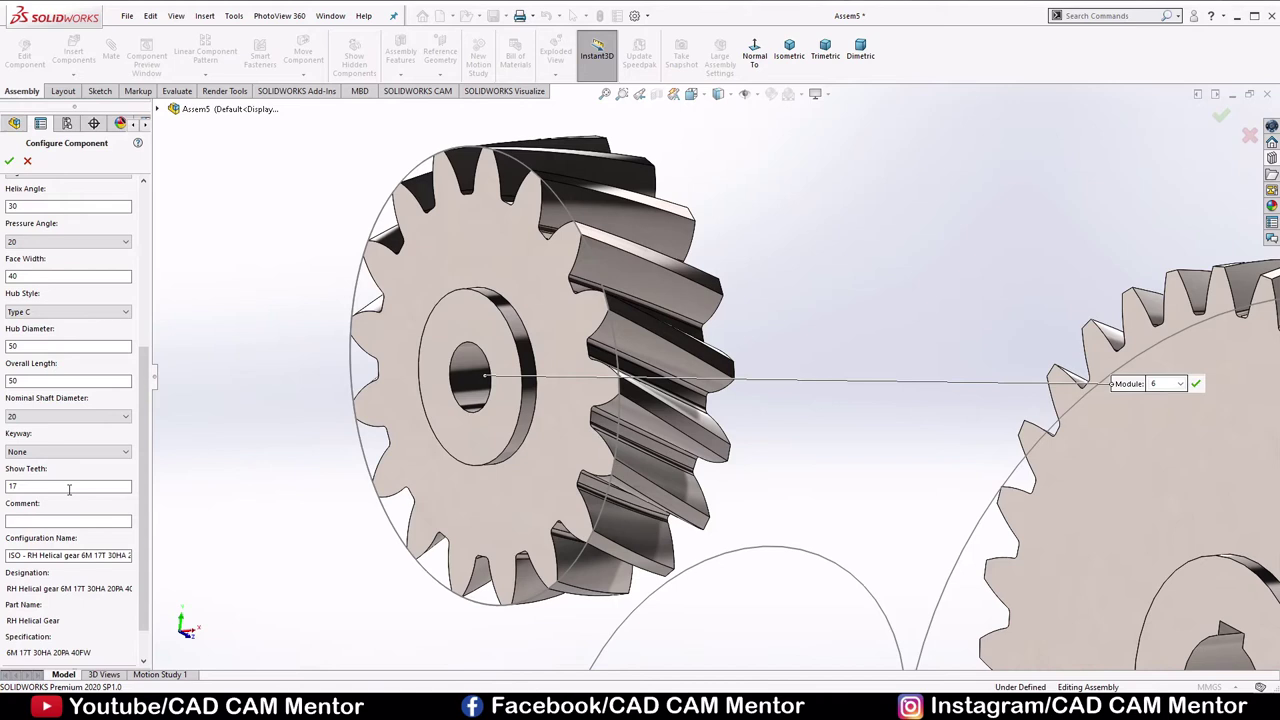
Add a Square(1) keyway to the 17-tooth gear's bore and accept the component configuration
{"action": "left_click", "coordinate": [31, 452]}
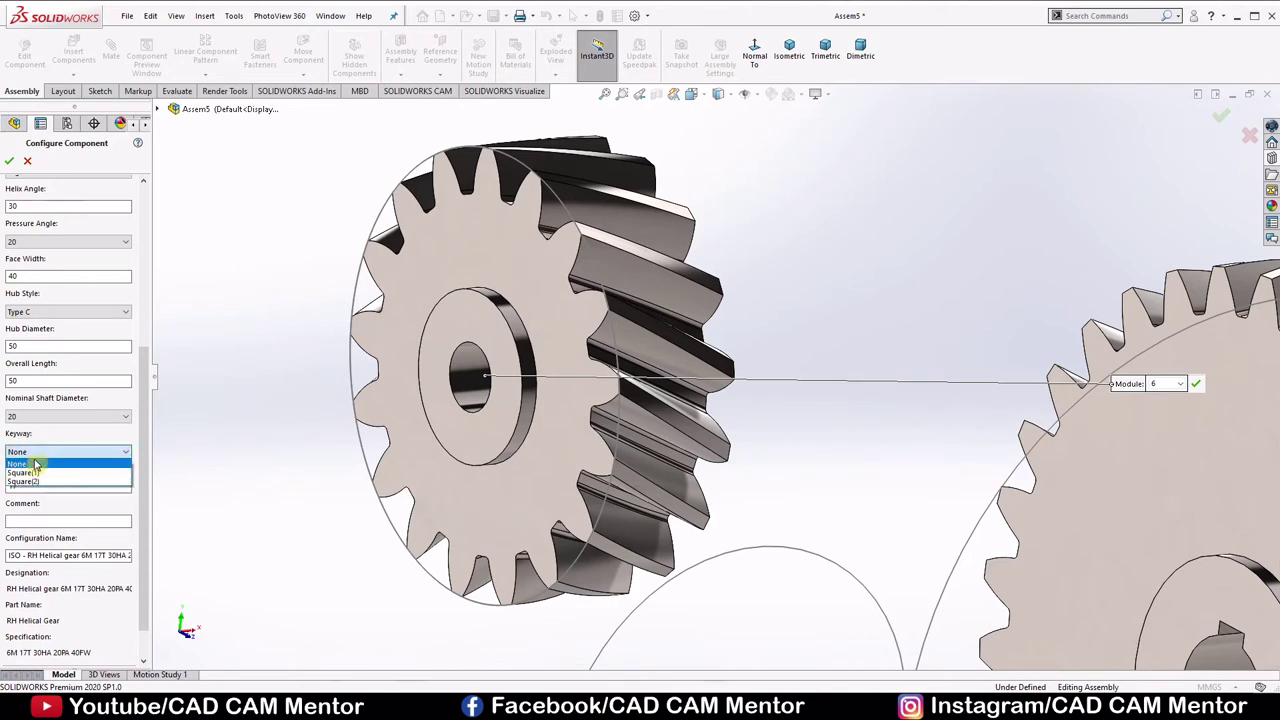
{"action": "left_click", "coordinate": [33, 467]}
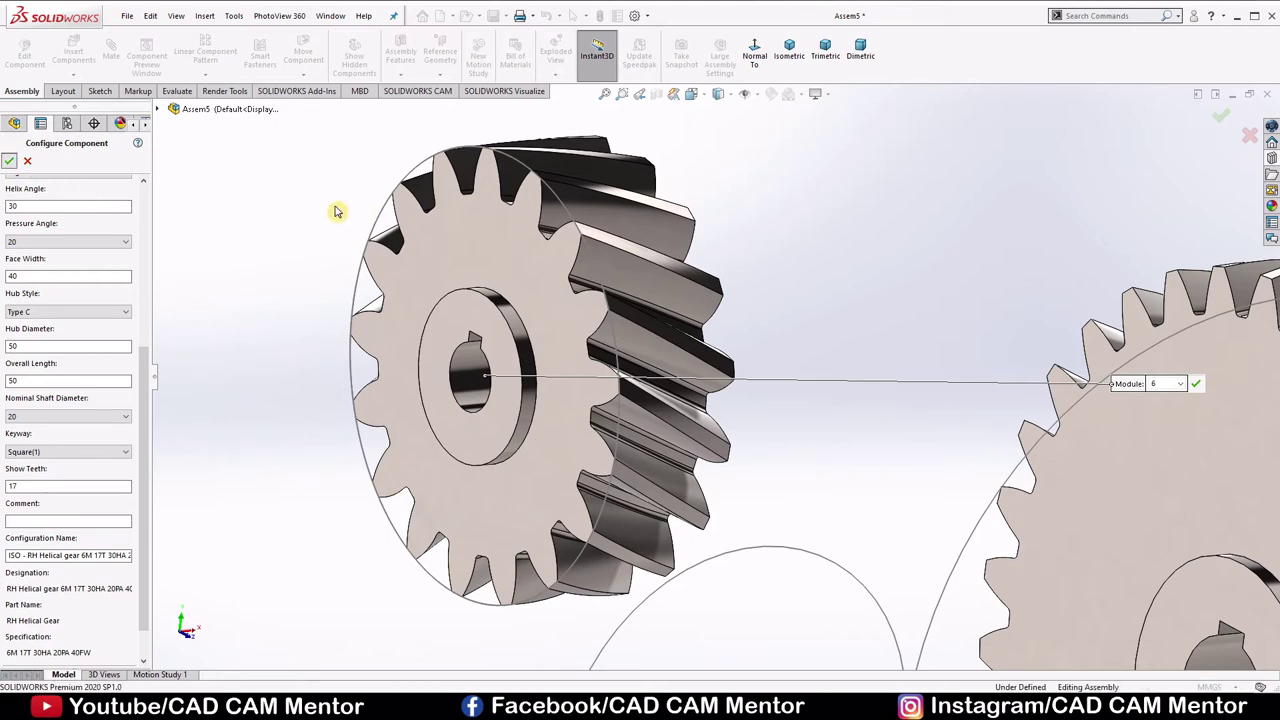
{"action": "scroll", "coordinate": [543, 371], "scroll_direction": "down", "scroll_amount": 8}
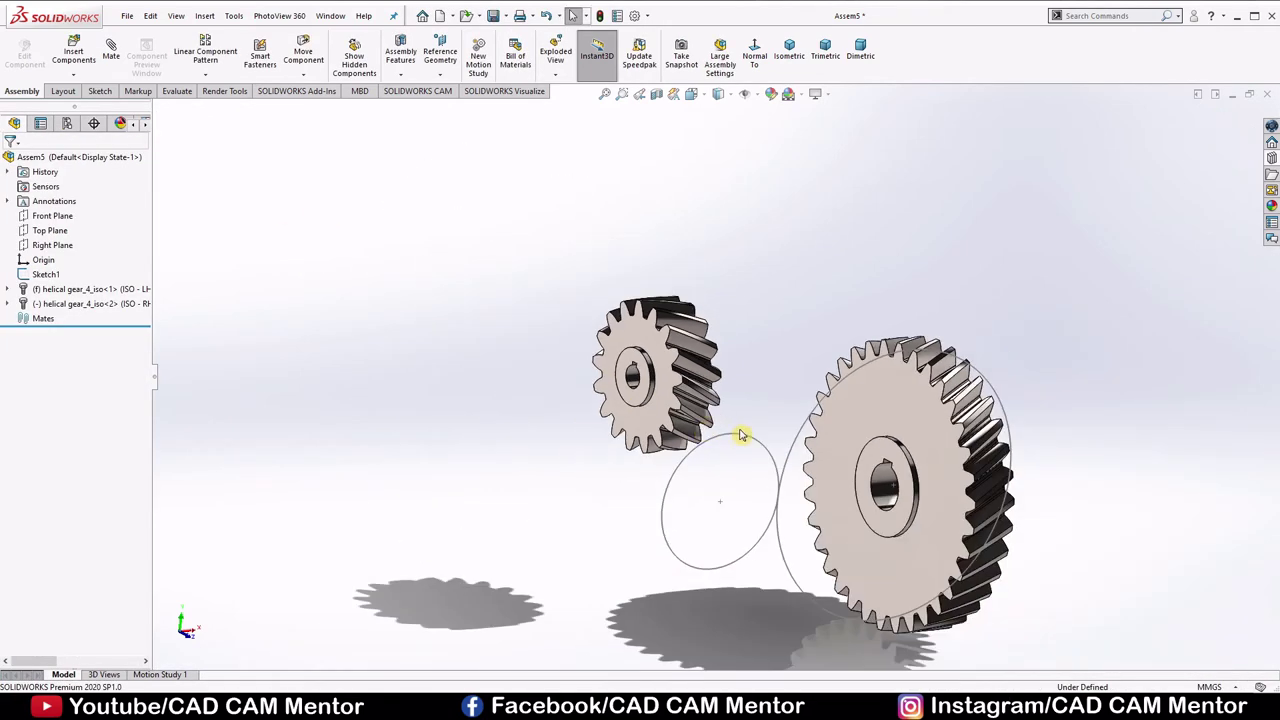
Float the fixed 34-tooth gear so that it can move freely in the assembly
{"action": "middle_click_drag", "start_coordinate": [694, 420], "coordinate": [737, 177]}
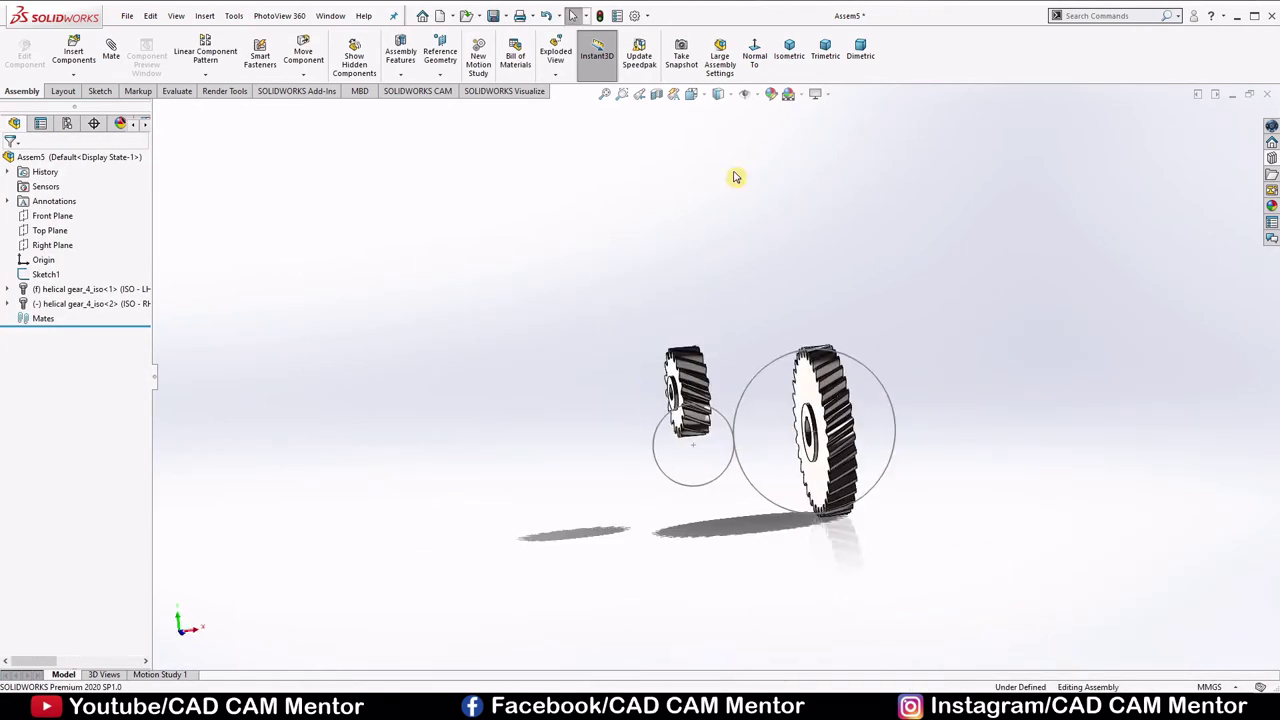
{"action": "left_click", "coordinate": [754, 50]}
{"action": "key", "text": "ctrl+7"}
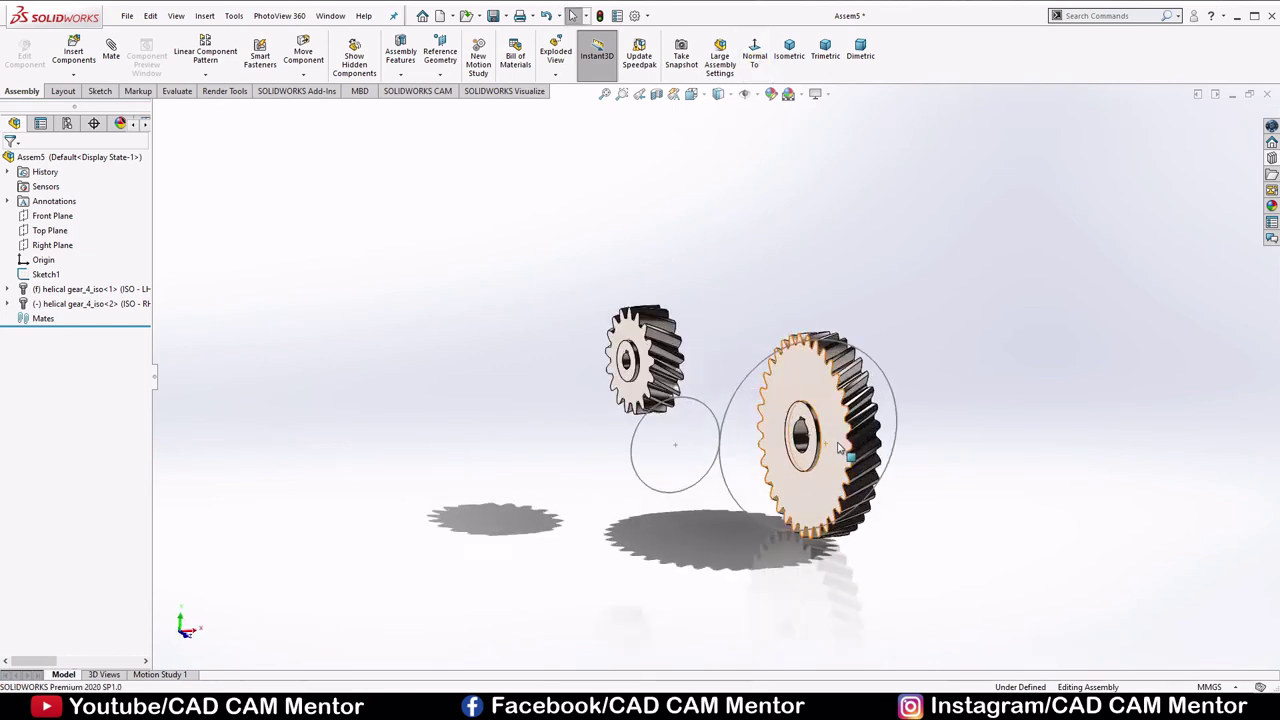
{"action": "left_click", "coordinate": [760, 293]}
{"action": "right_click", "coordinate": [760, 290]}
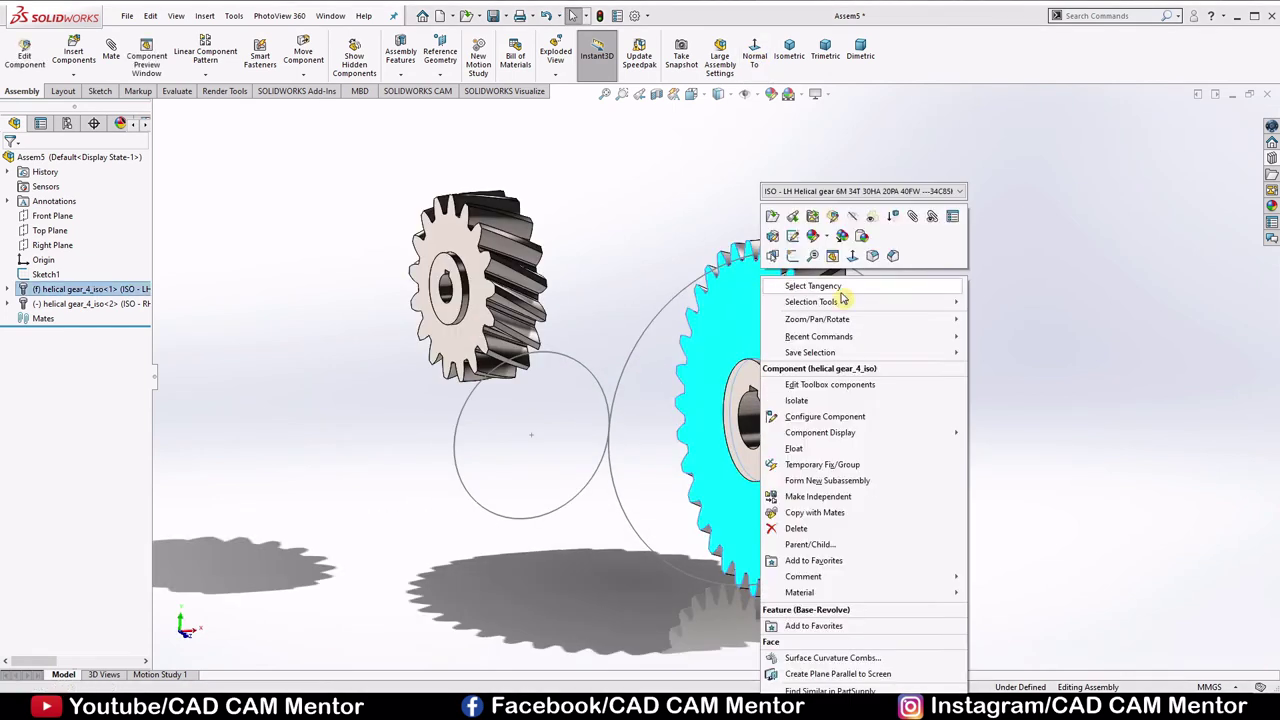
{"action": "left_click", "coordinate": [793, 451]}
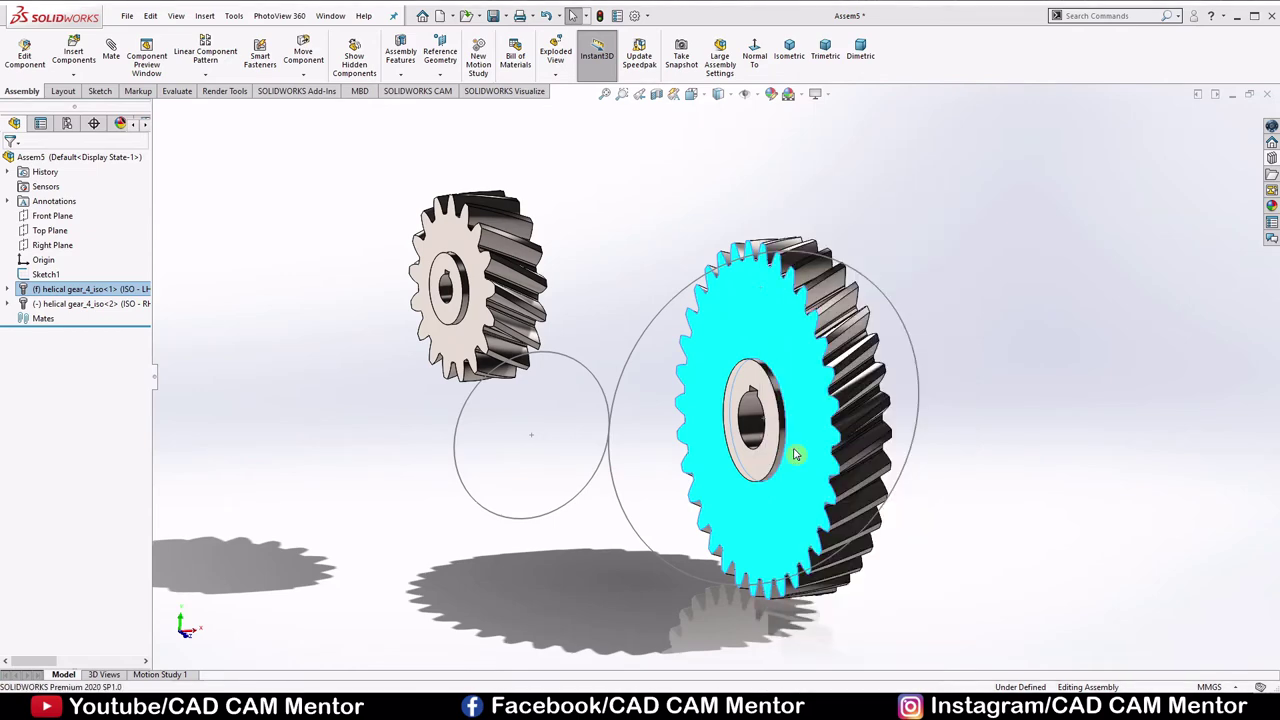
{"action": "left_click", "coordinate": [1015, 240]}
Rotate both gears with Rotate Component until their flat faces are roughly parallel to the layout sketch, and accept
{"action": "middle_click_drag", "start_coordinate": [997, 291], "coordinate": [729, 149]}
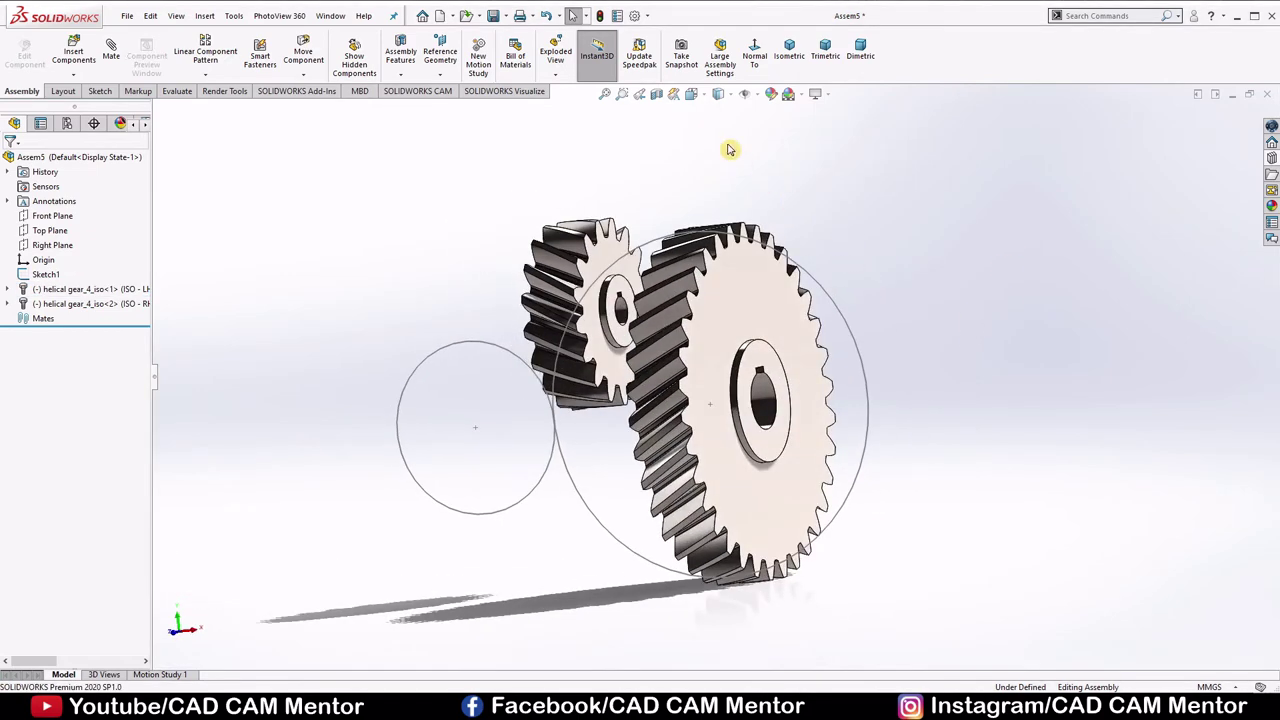
{"action": "left_click", "coordinate": [754, 58]}
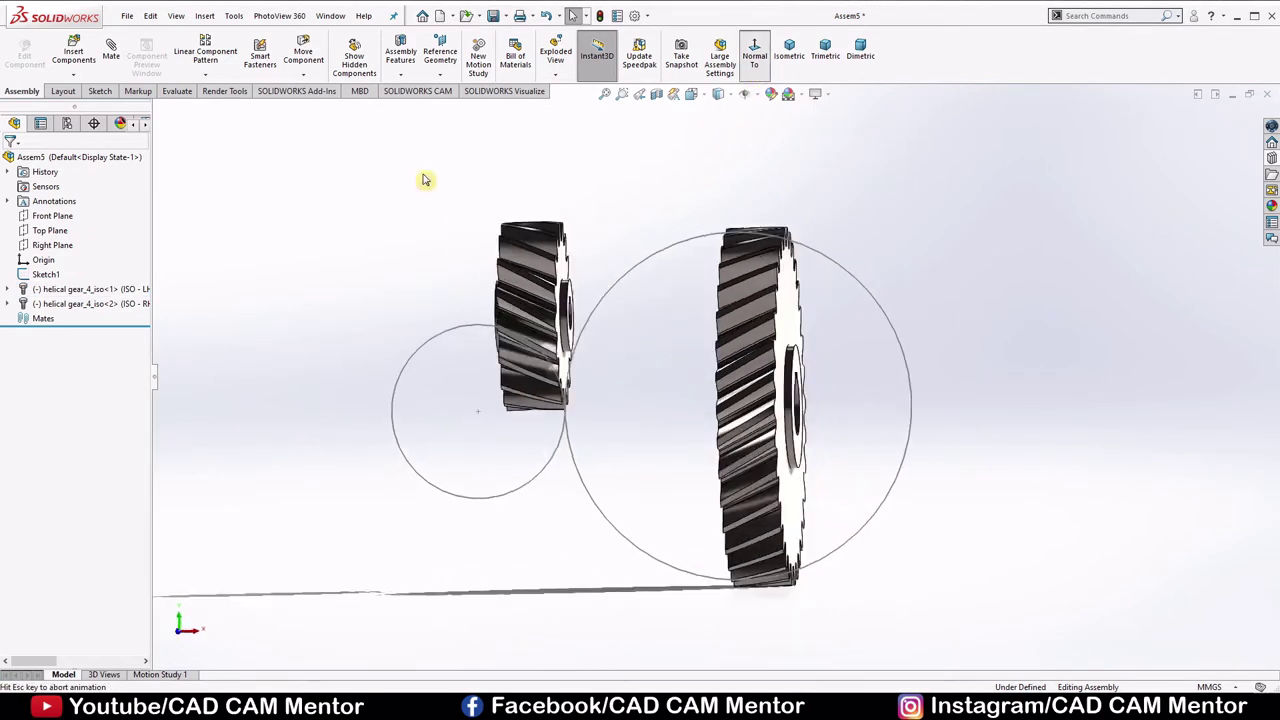
{"action": "left_click", "coordinate": [298, 75]}
{"action": "left_click", "coordinate": [313, 107]}
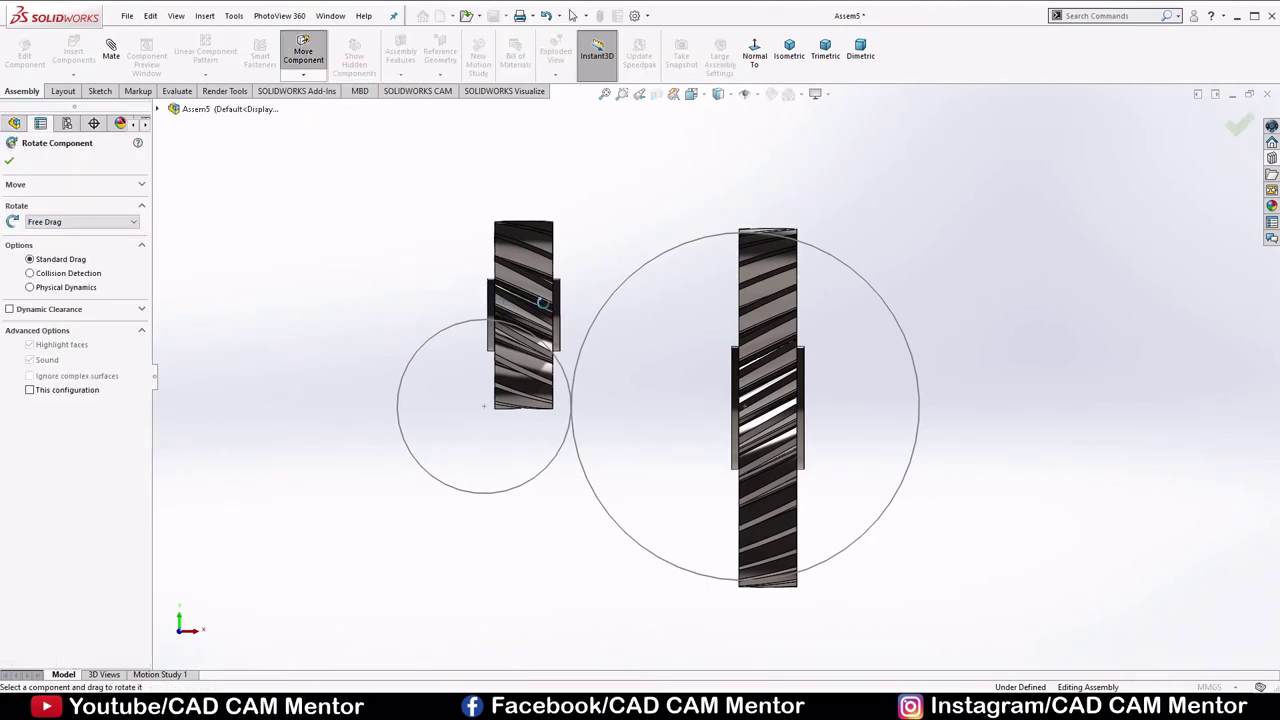
{"action": "left_click_drag", "start_coordinate": [541, 302], "coordinate": [733, 370]}
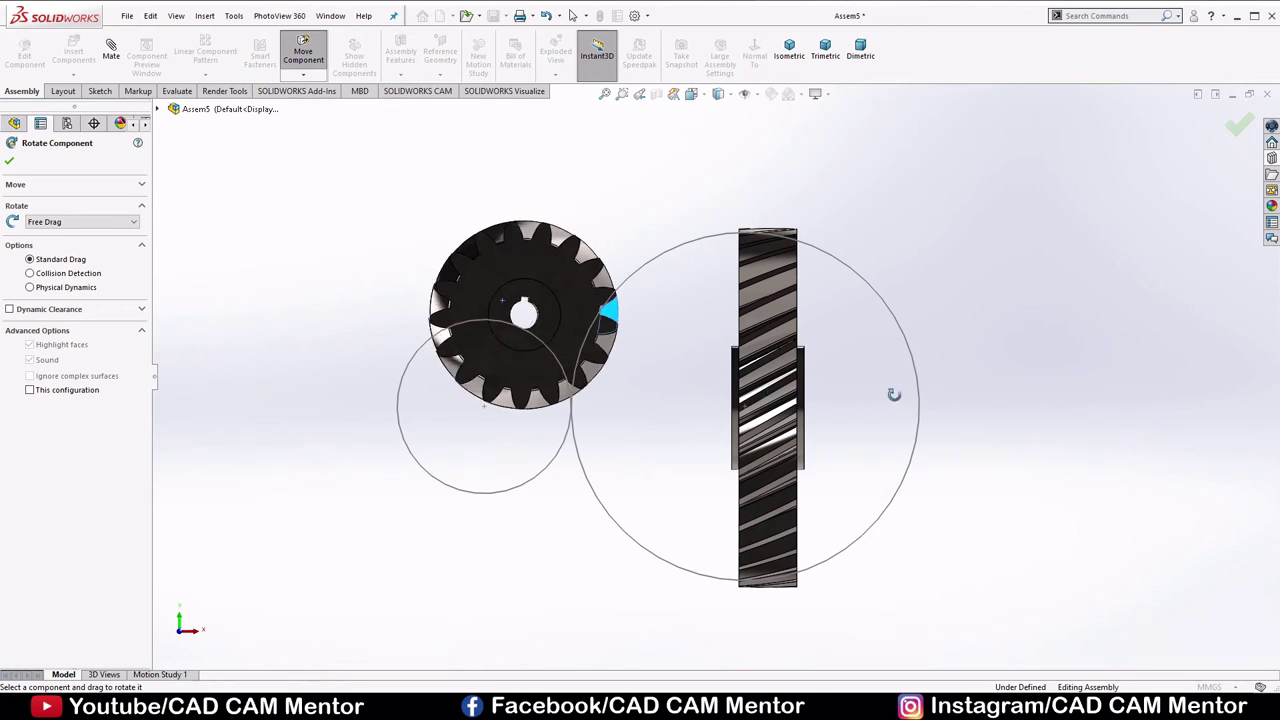
{"action": "left_click_drag", "start_coordinate": [893, 395], "coordinate": [889, 400]}
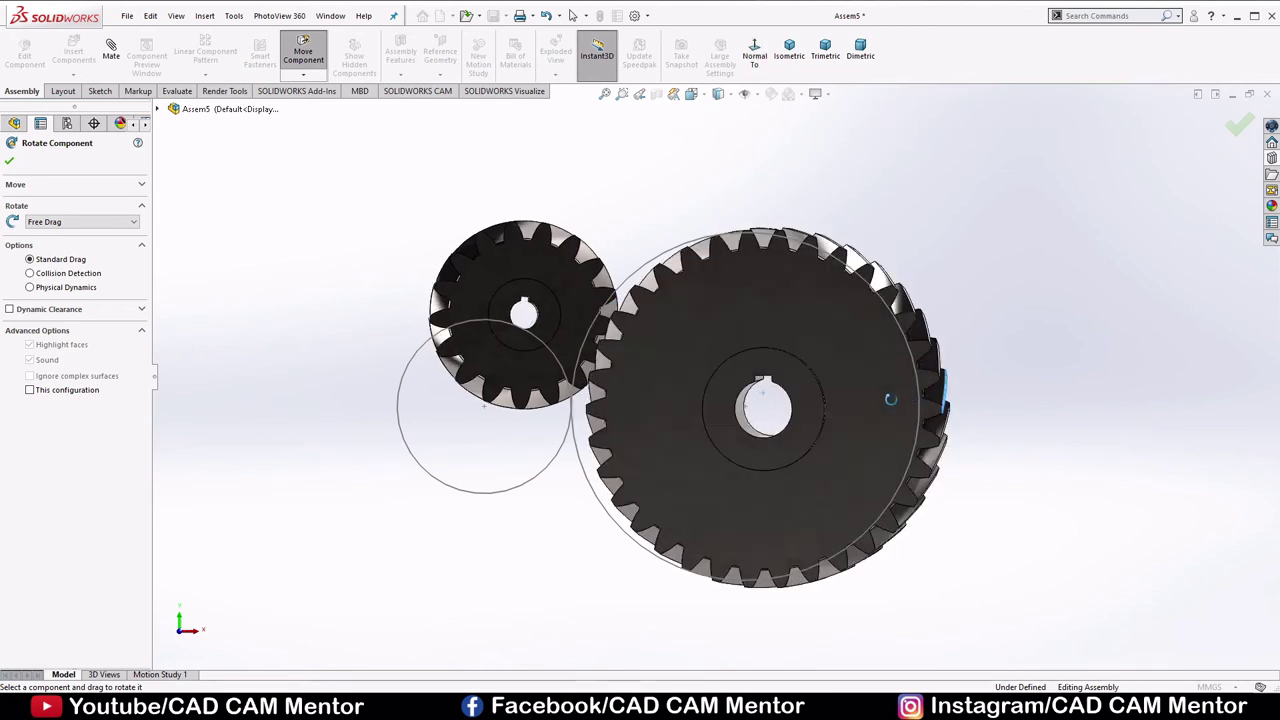
{"action": "left_click", "coordinate": [10, 164]}
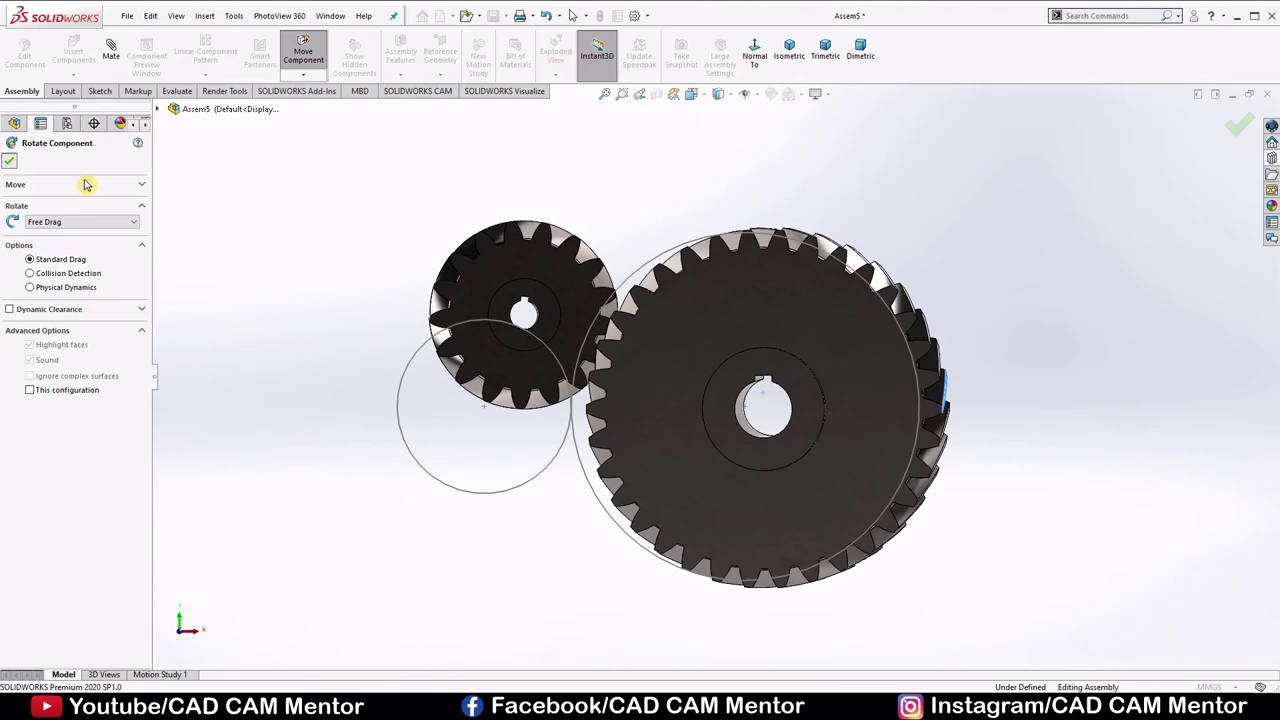
{"action": "key", "text": "ctrl+7"}
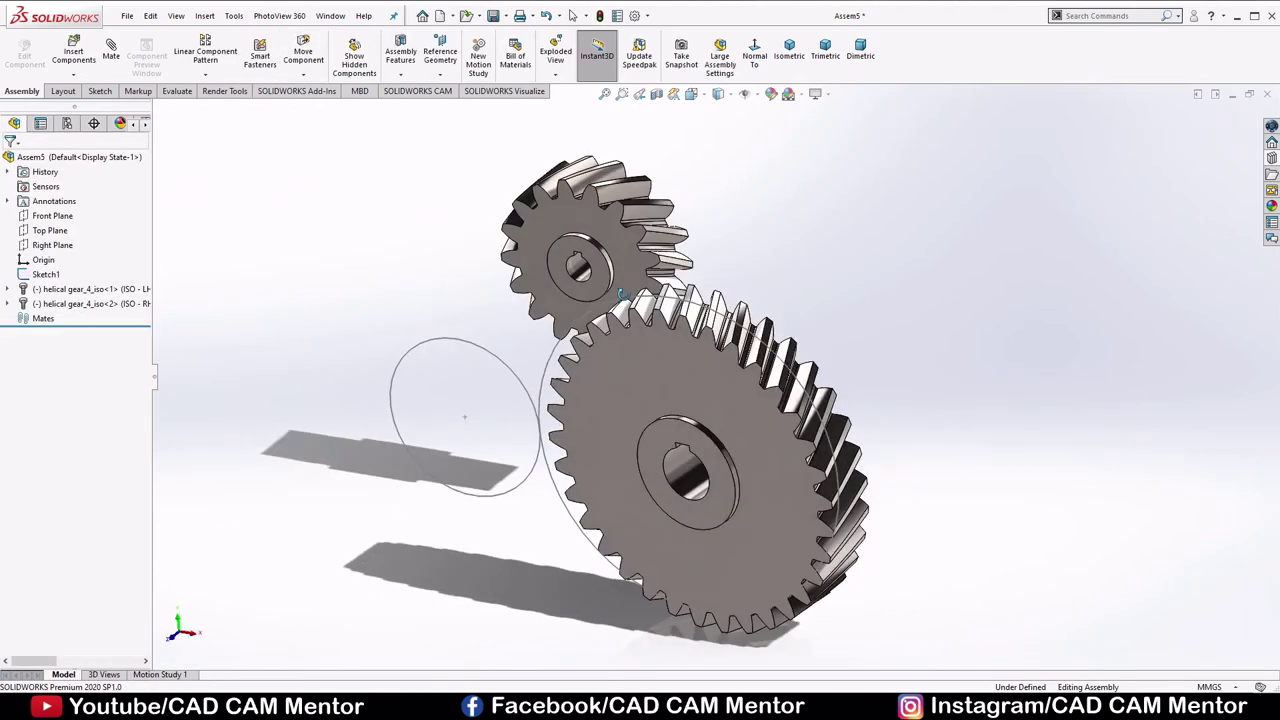
Add a coincident mate between the assembly's Front Plane and the front face of the 34-tooth gear
{"action": "left_click", "coordinate": [110, 53]}
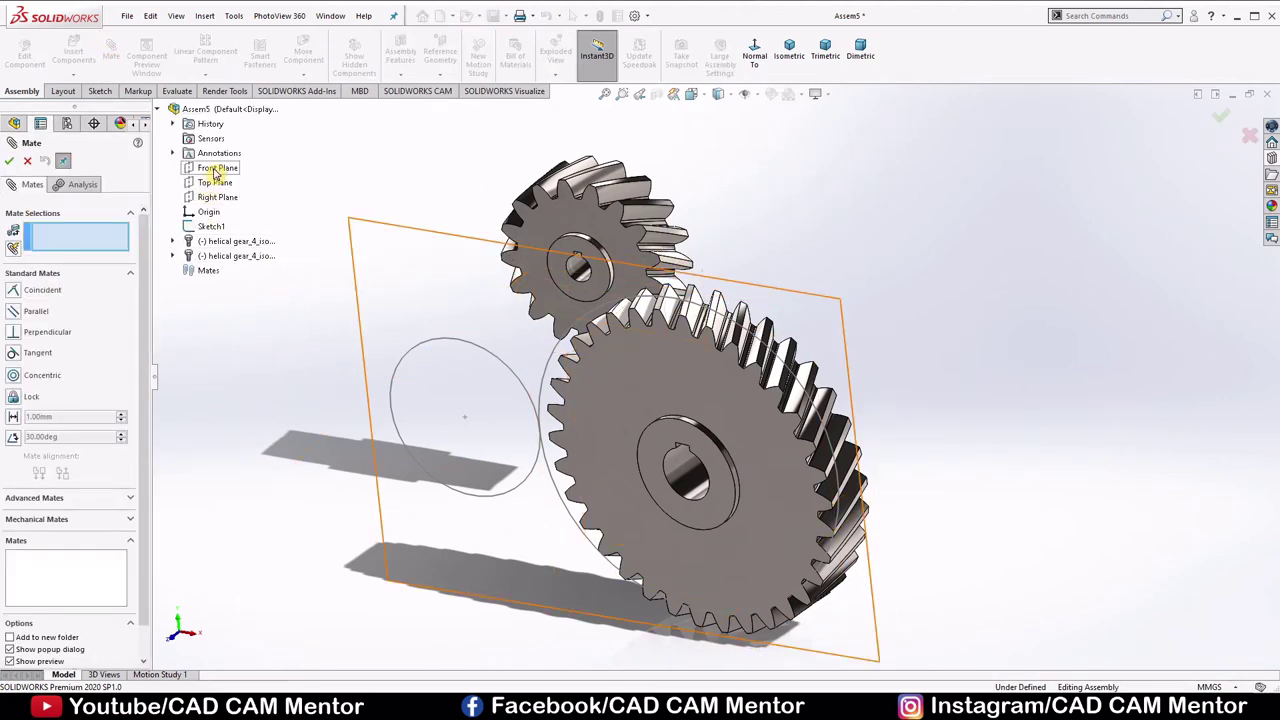
{"action": "left_click", "coordinate": [217, 168]}
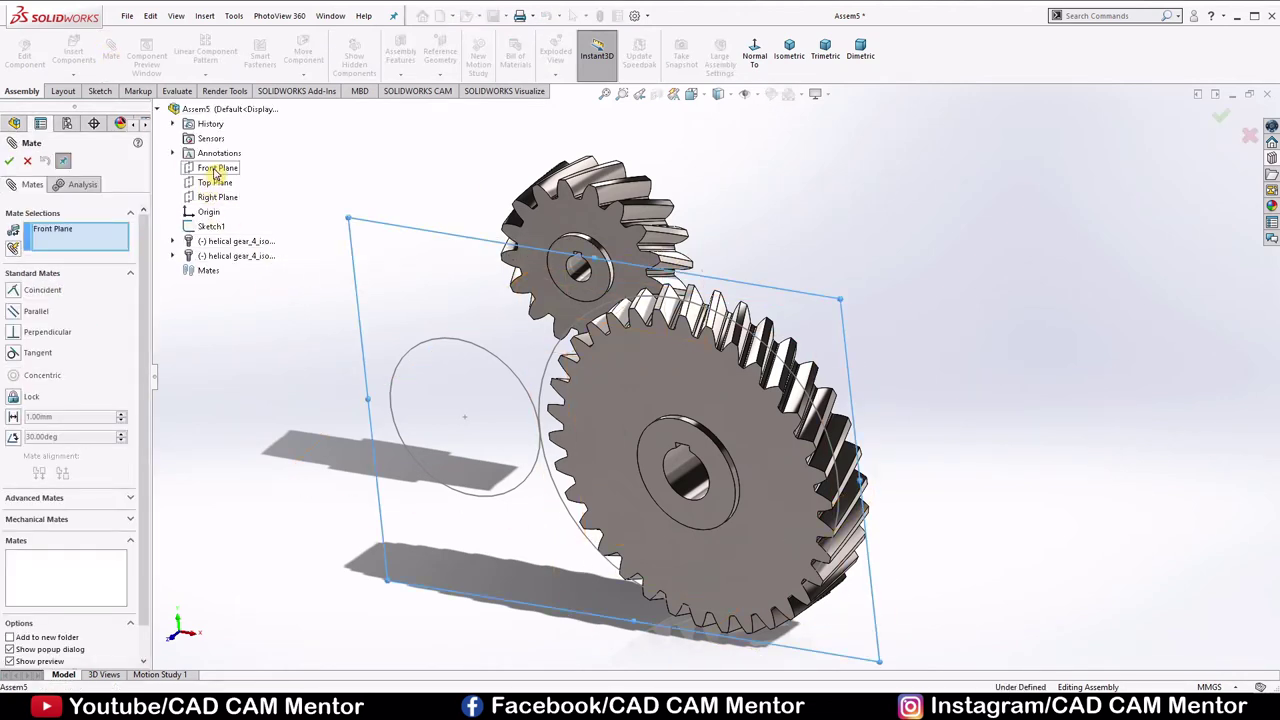
{"action": "left_click", "coordinate": [660, 360]}
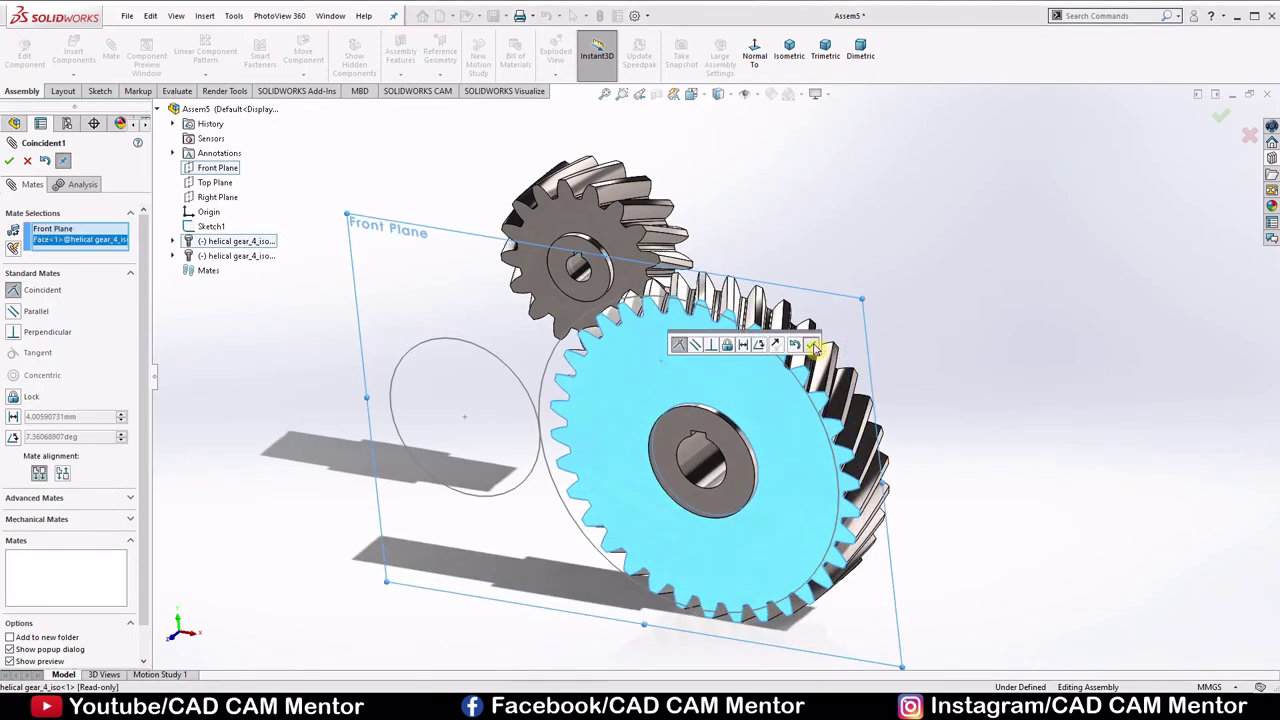
{"action": "left_click", "coordinate": [813, 346]}
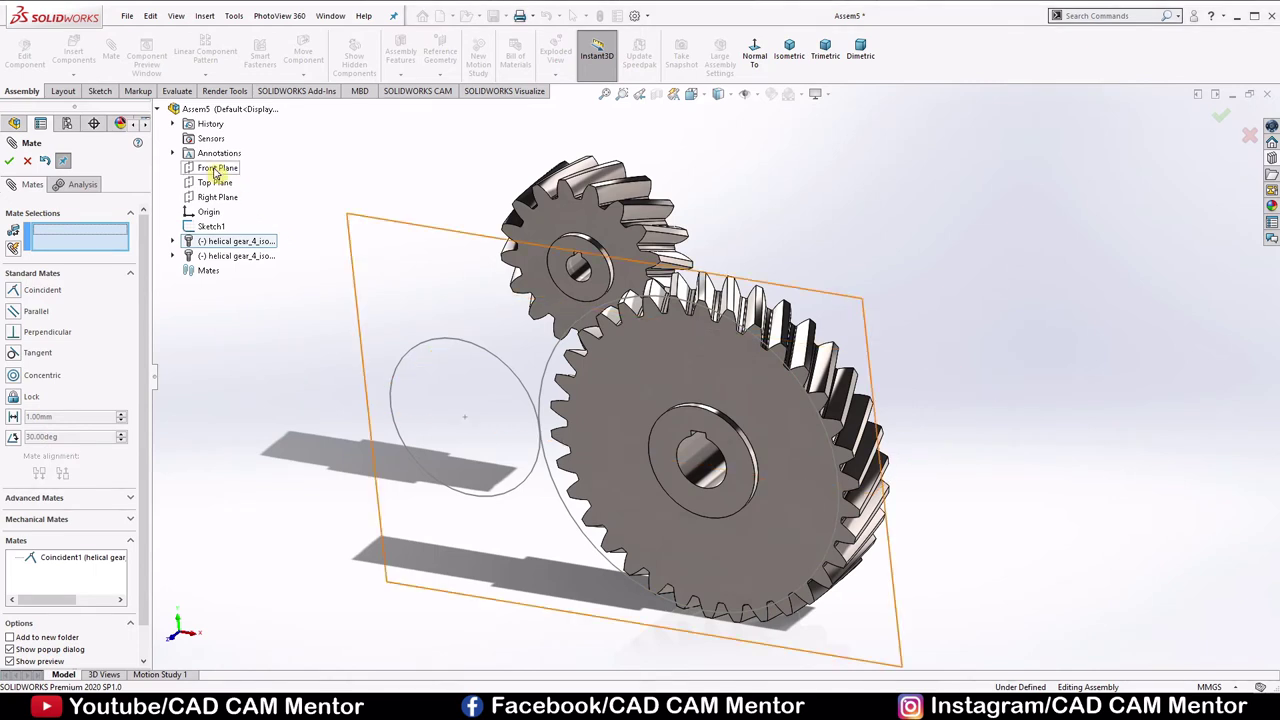
Add a coincident mate between the assembly's Front Plane and the front face of the 17-tooth gear
{"action": "left_click", "coordinate": [213, 170]}
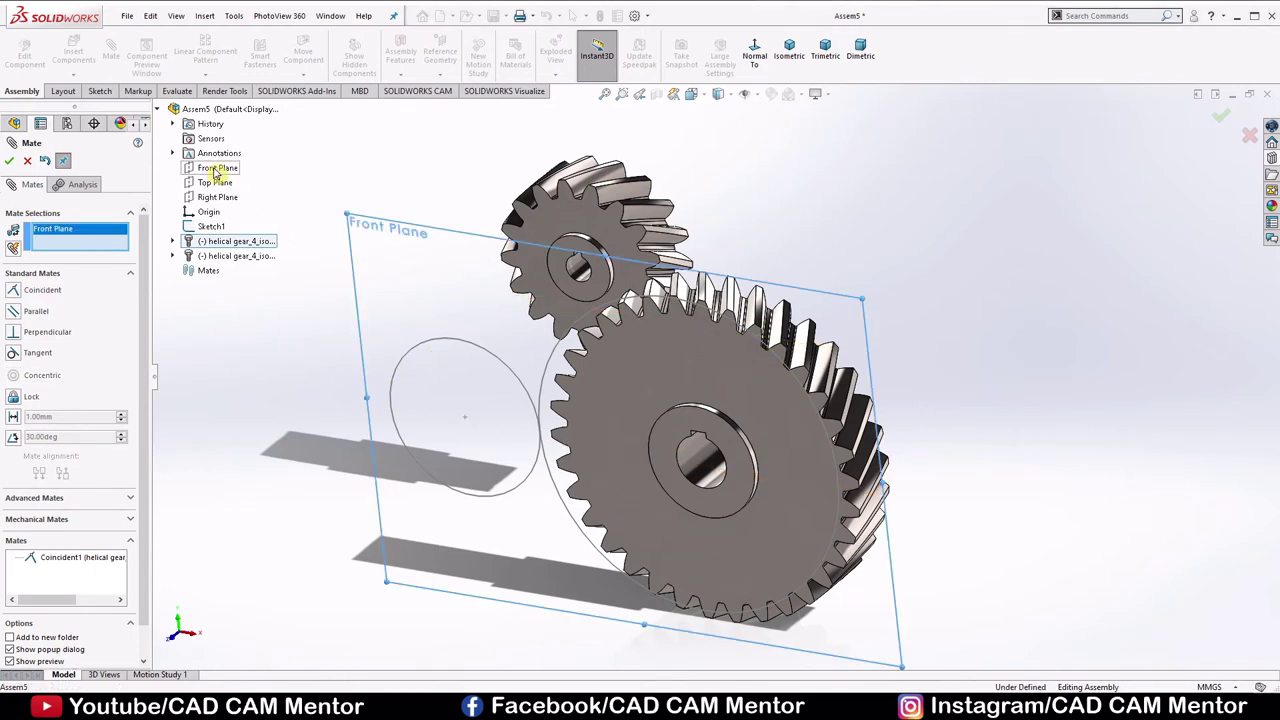
{"action": "left_click", "coordinate": [562, 224]}
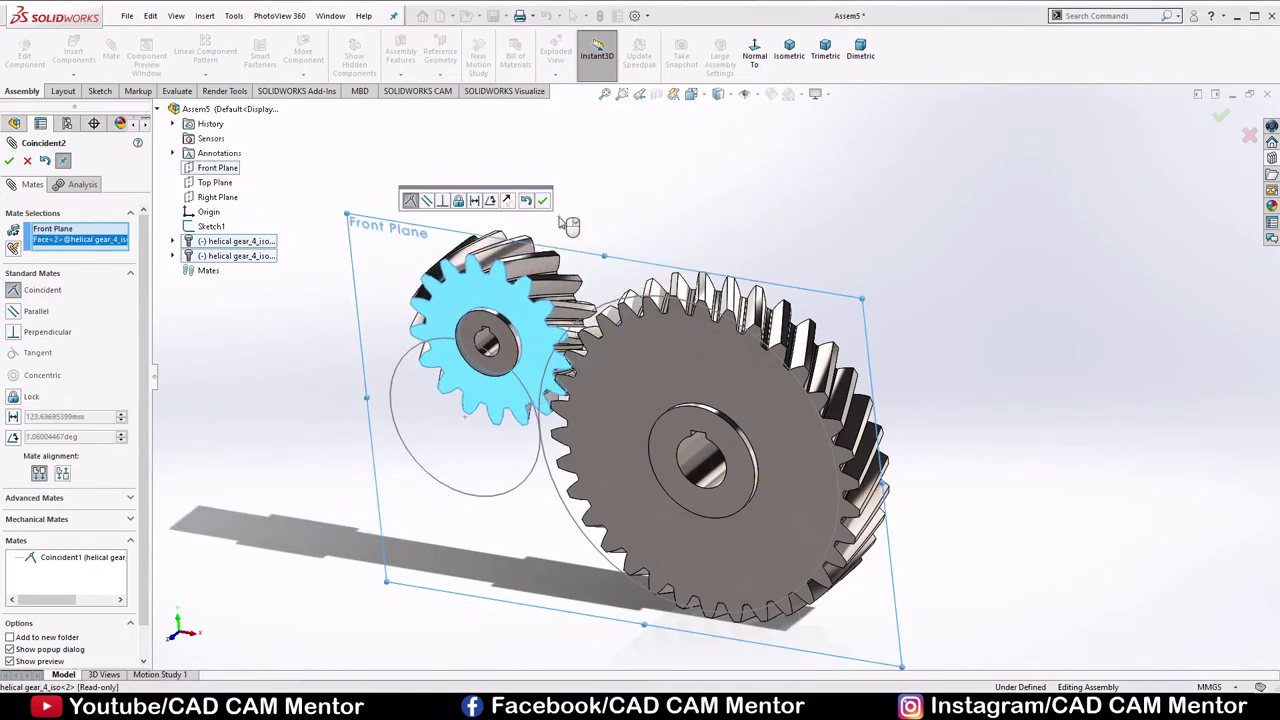
{"action": "left_click", "coordinate": [544, 201]}
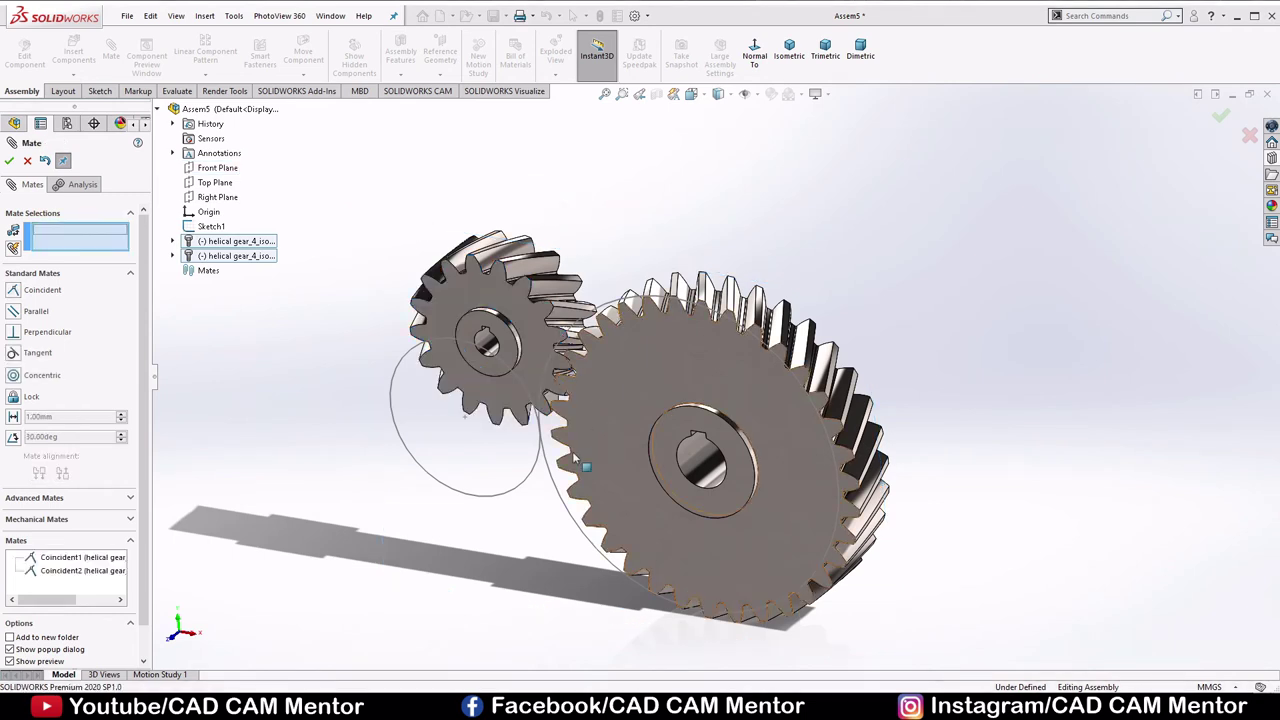
Mate the 34-tooth gear's bore edge concentric with the large circle of the layout sketch
{"action": "scroll", "coordinate": [567, 490], "scroll_direction": "down", "scroll_amount": 2}
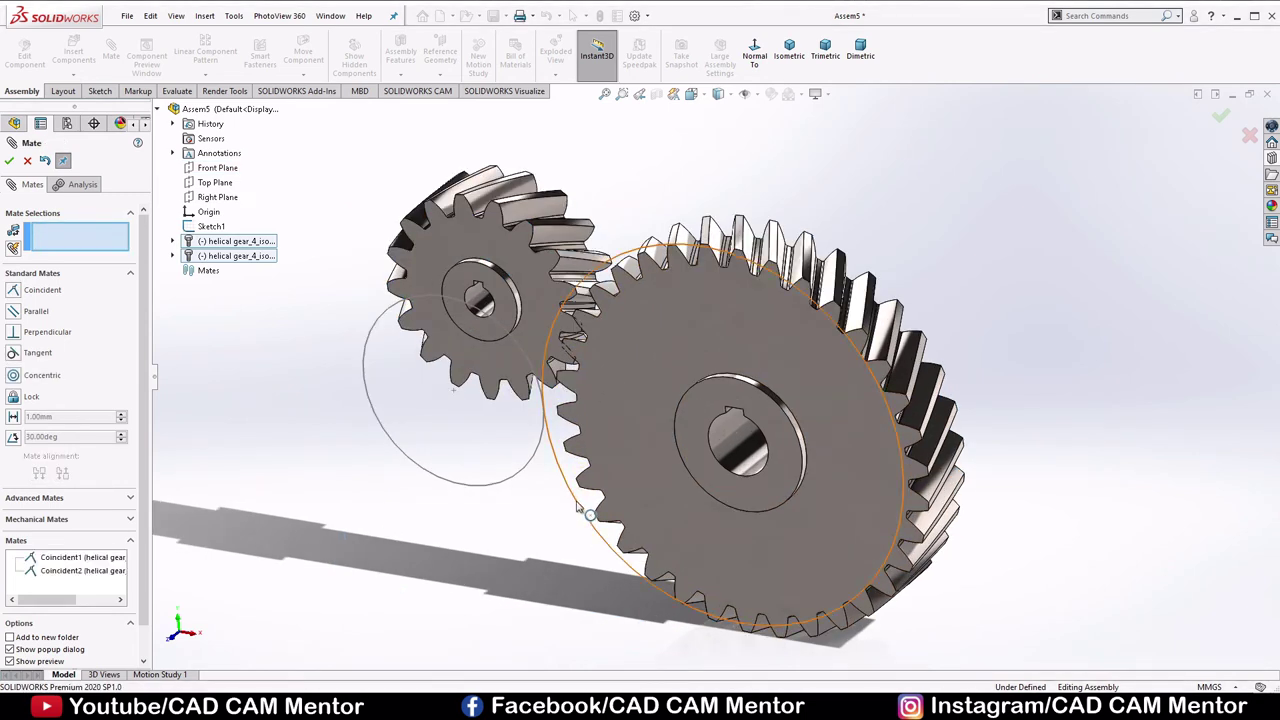
{"action": "left_click", "coordinate": [580, 508]}
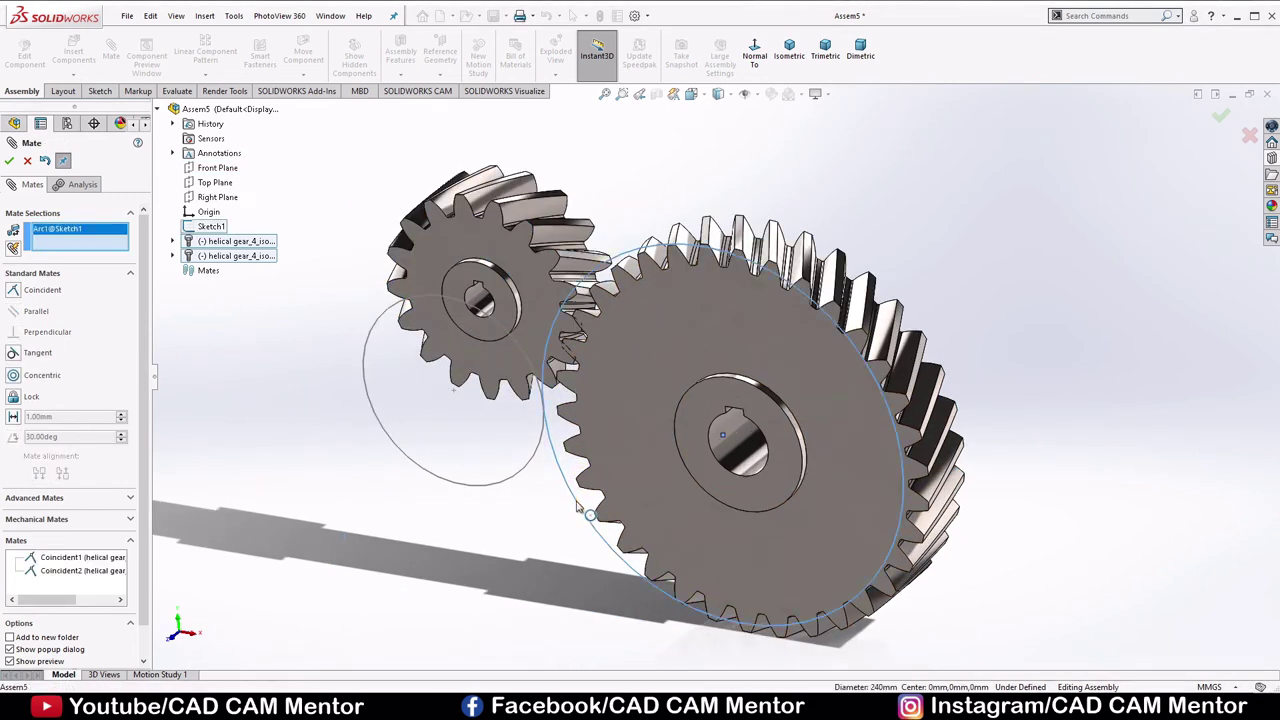
{"action": "left_click", "coordinate": [760, 480]}
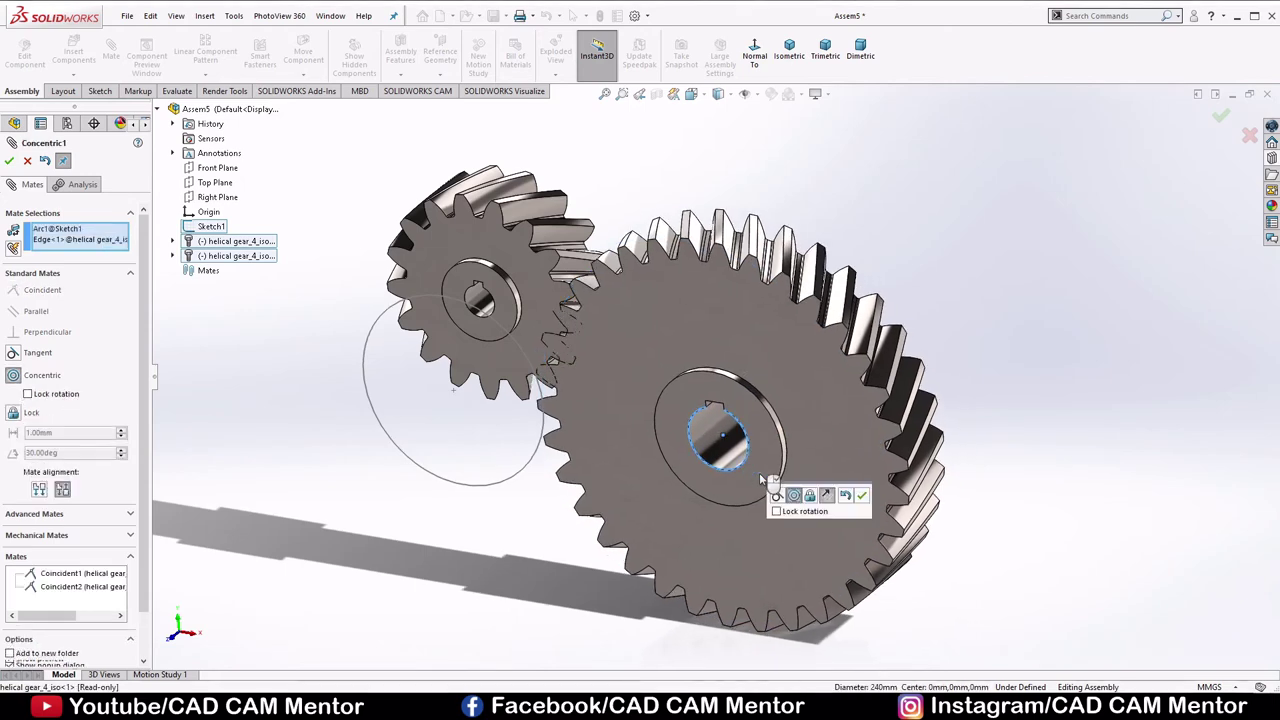
{"action": "left_click", "coordinate": [861, 497]}
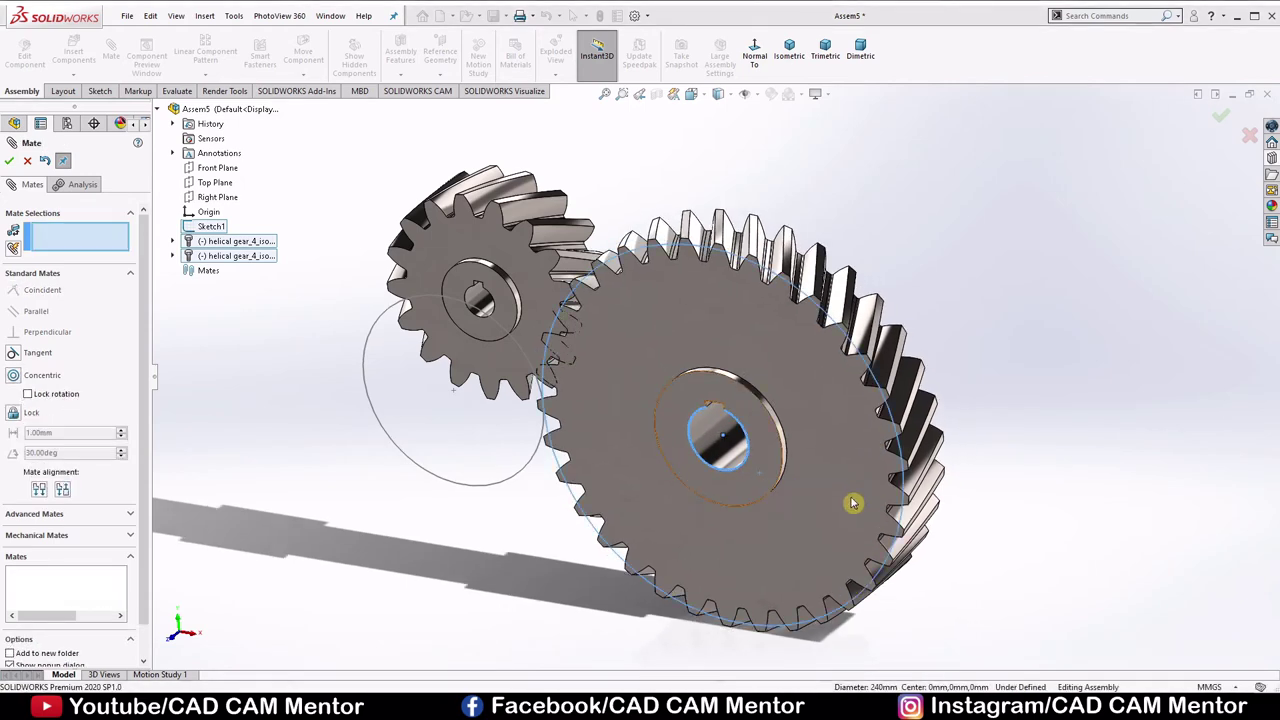
Mate the 17-tooth gear's bore edge concentric with the small circle of the layout sketch and finish mating
{"action": "left_click", "coordinate": [451, 487]}
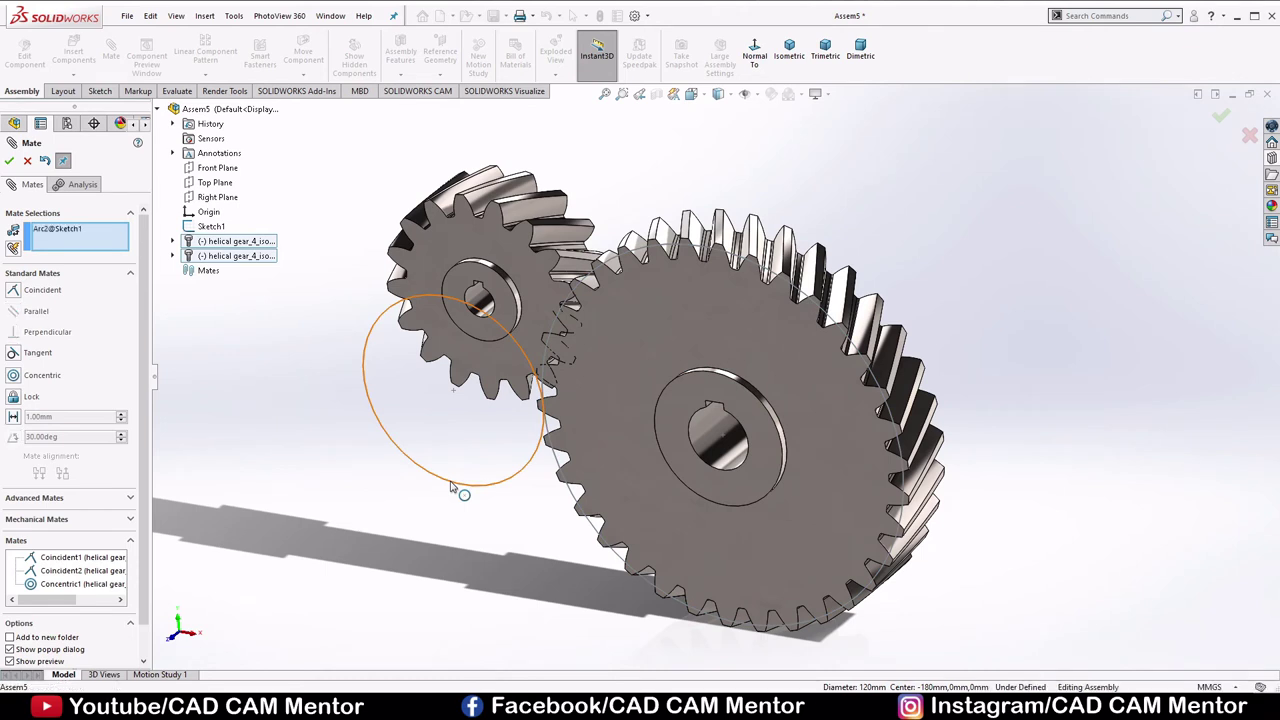
{"action": "left_click", "coordinate": [491, 316]}
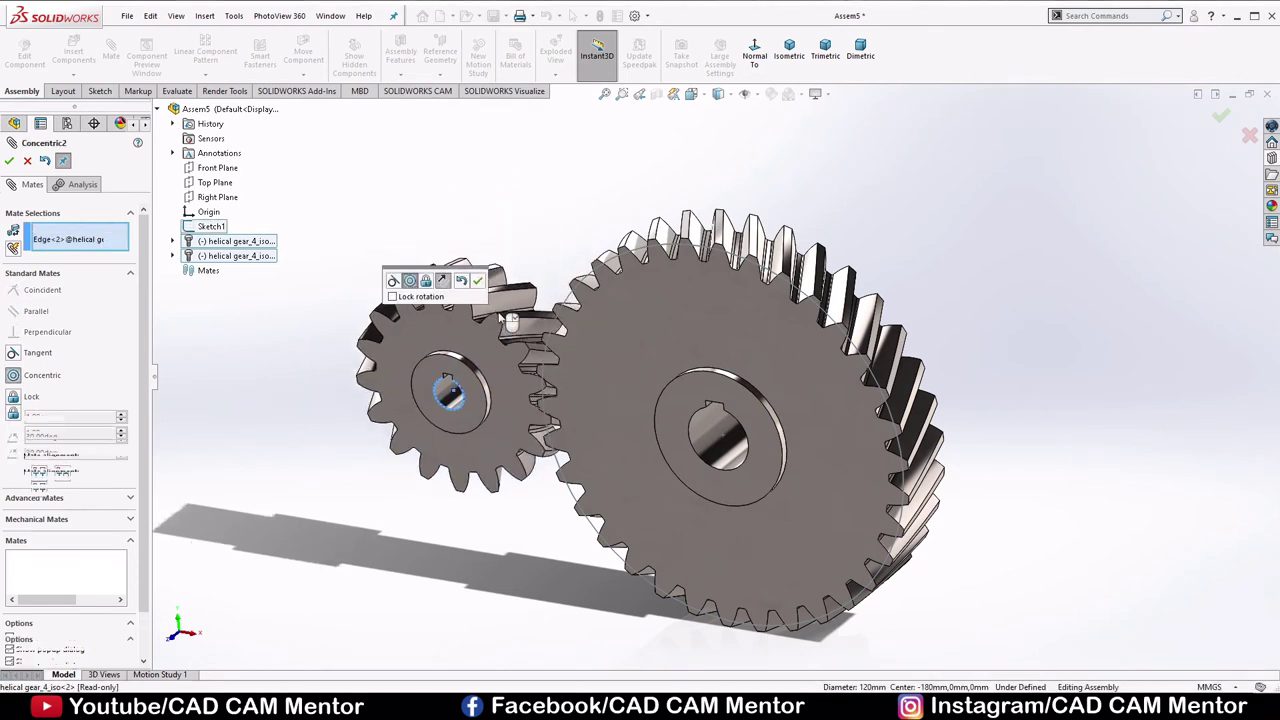
{"action": "left_click", "coordinate": [477, 286]}
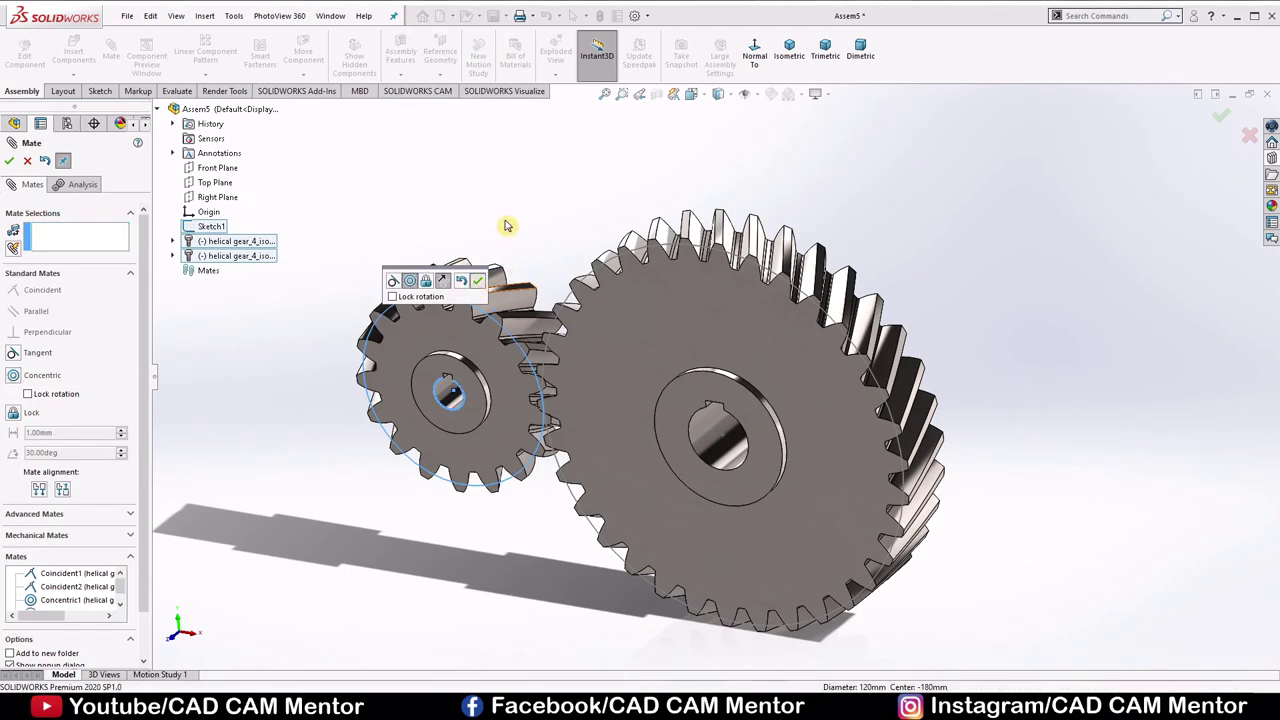
{"action": "left_click", "coordinate": [9, 162]}
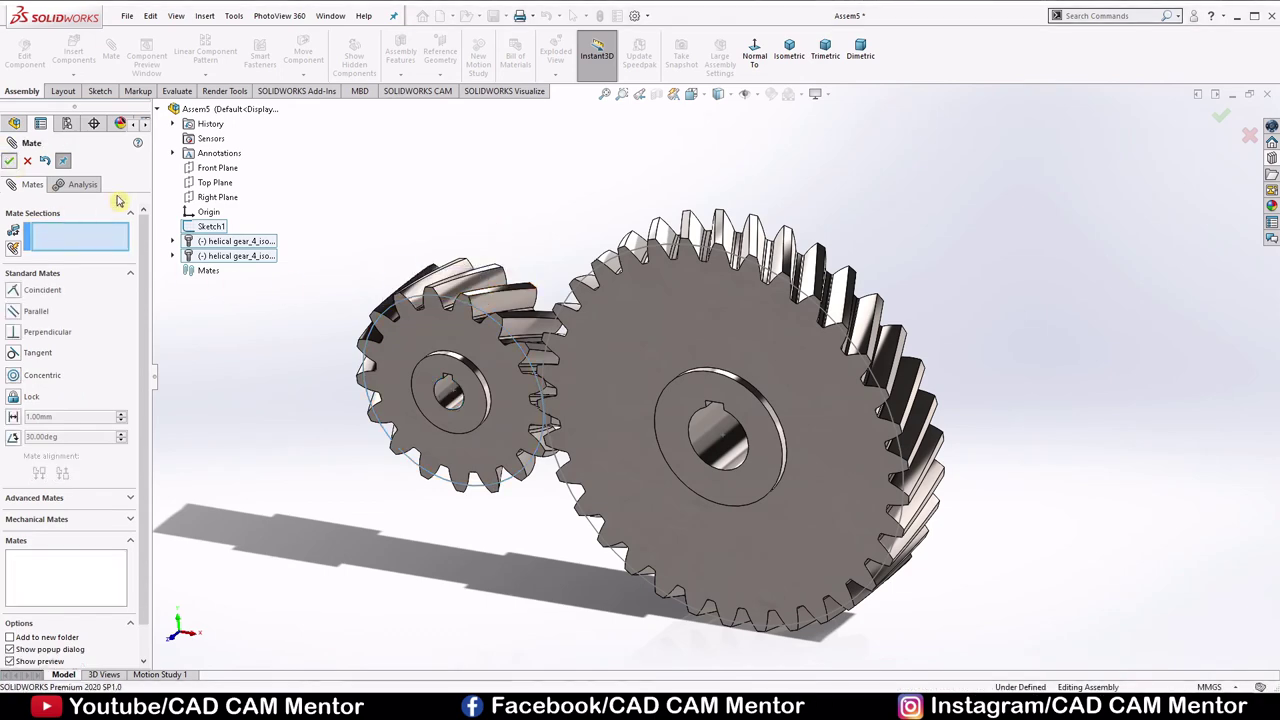
{"action": "scroll", "coordinate": [568, 318], "scroll_direction": "down", "scroll_amount": 5}
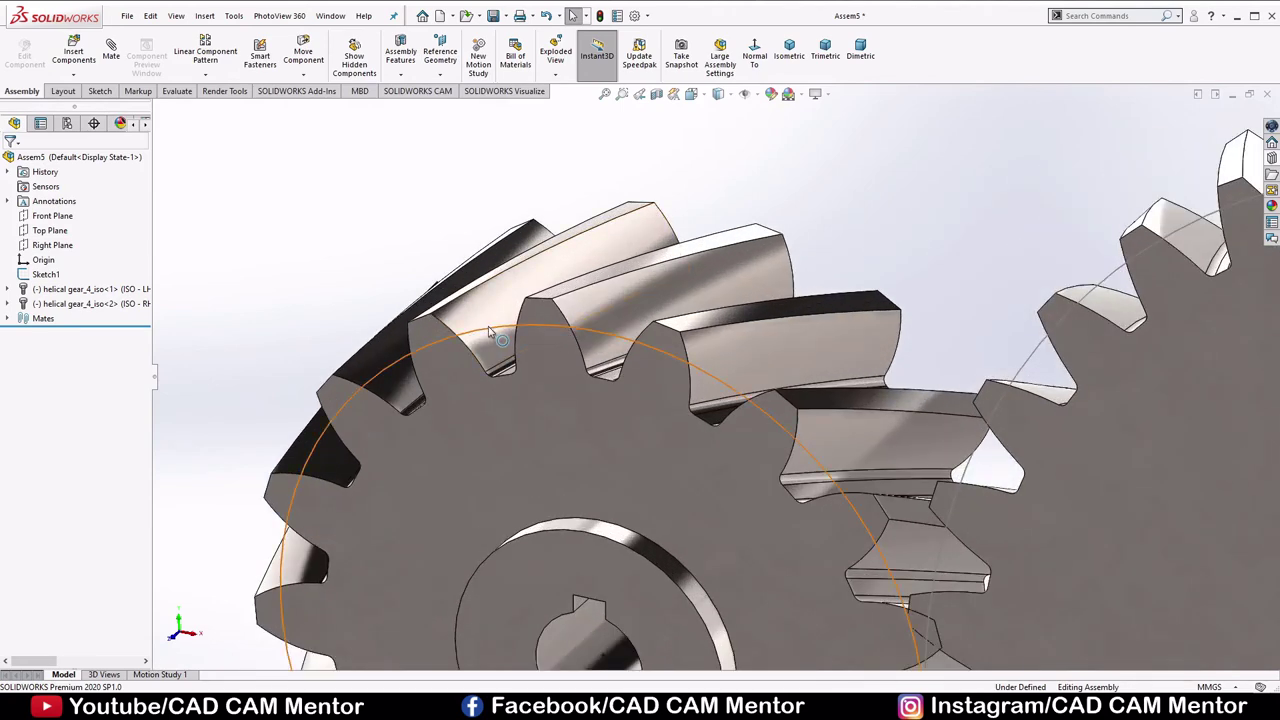
Hide the layout sketch of the two tangent circles and show the gear pair in isometric view
{"action": "left_click", "coordinate": [487, 333]}
{"action": "left_click", "coordinate": [548, 289]}
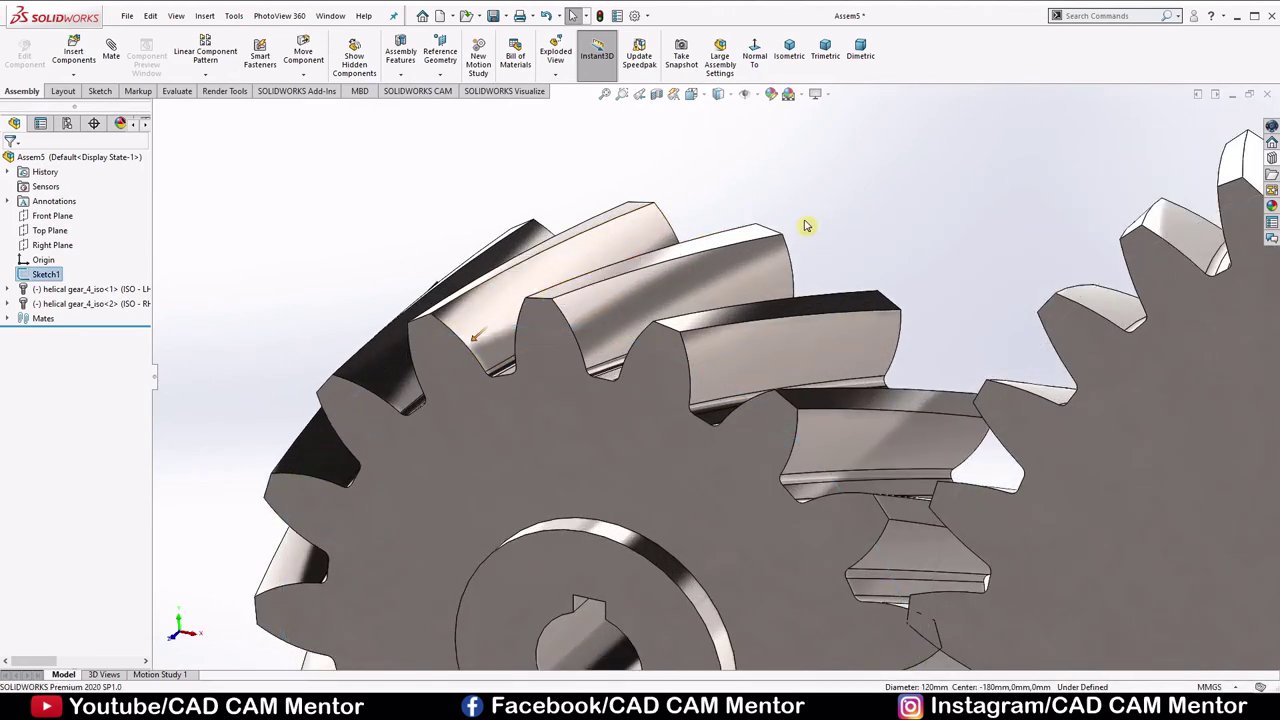
{"action": "scroll", "coordinate": [867, 372], "scroll_direction": "up", "scroll_amount": 3}
{"action": "scroll", "coordinate": [846, 366], "scroll_direction": "up", "scroll_amount": 5}
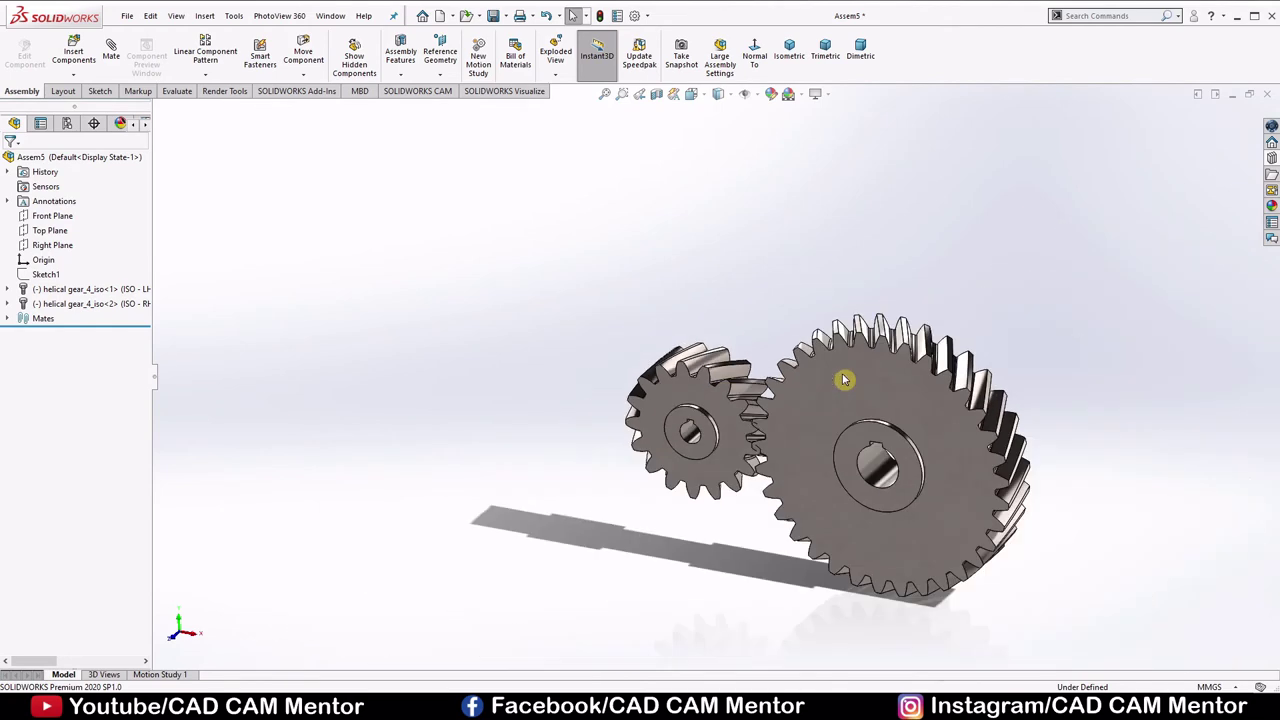
{"action": "scroll", "coordinate": [1003, 510], "scroll_direction": "down", "scroll_amount": 3}
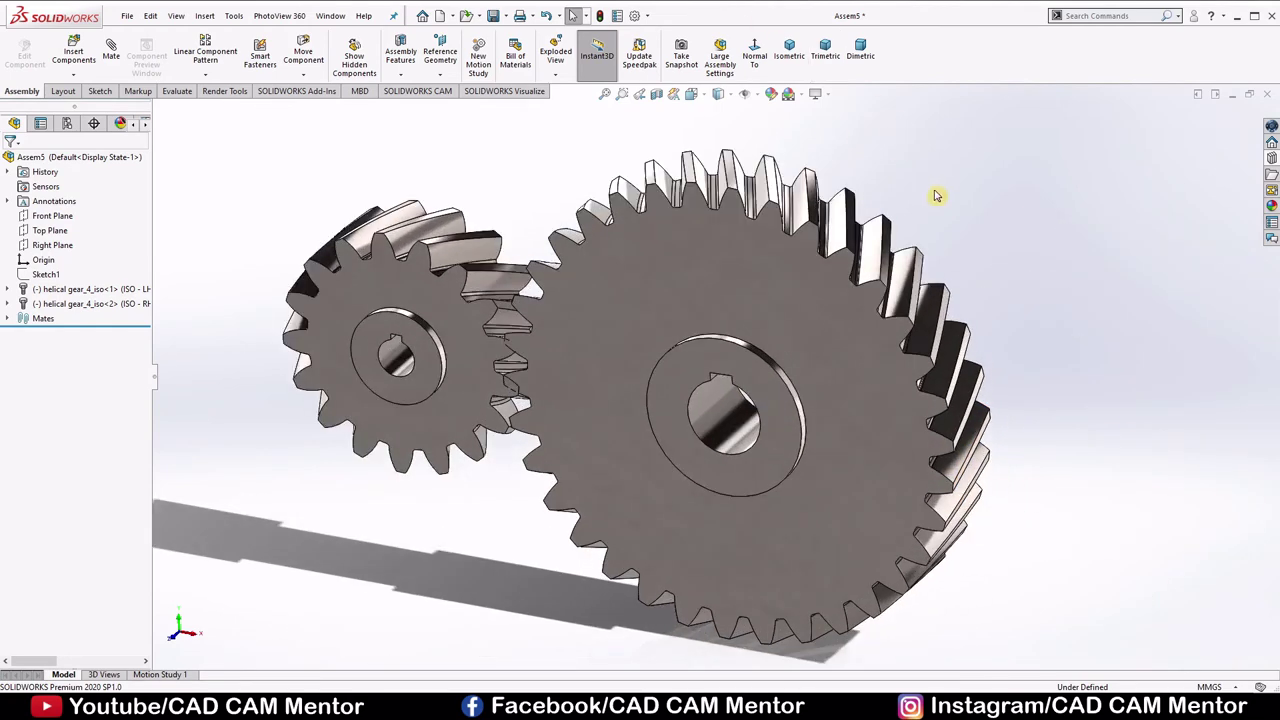
{"action": "left_click", "coordinate": [789, 50]}
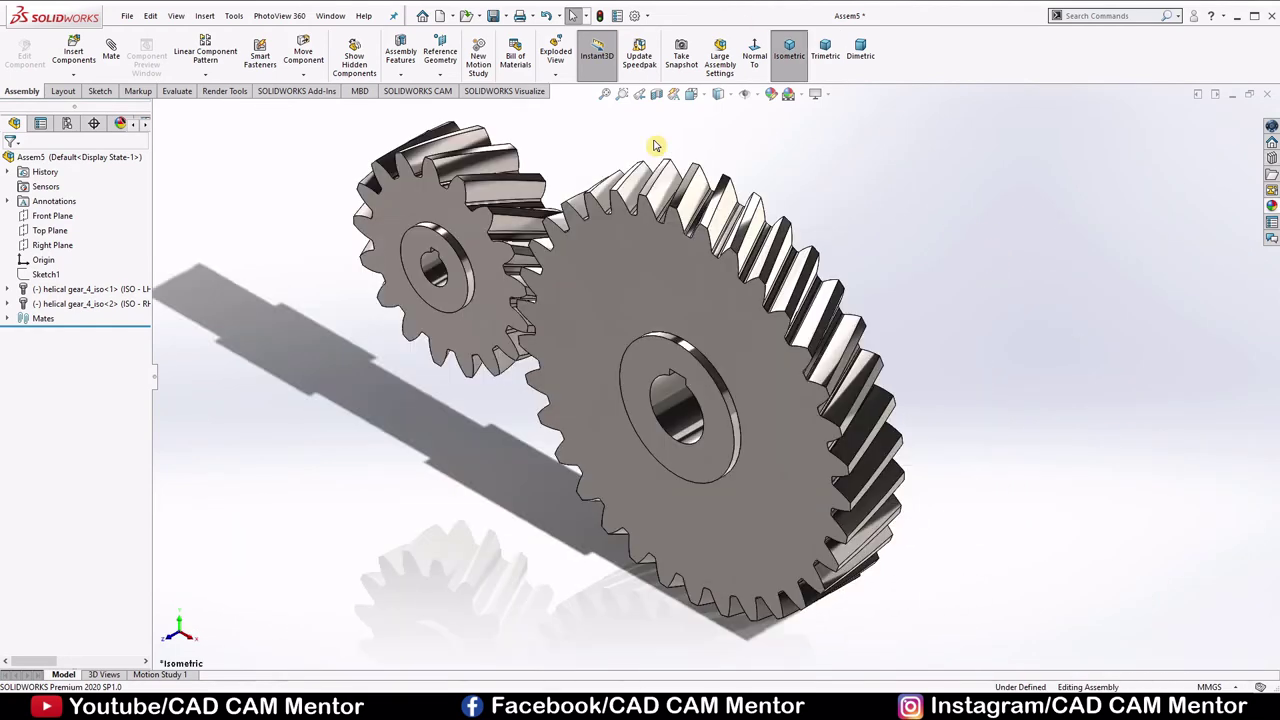
Rotate the meshed gears by hand using Move Component with Physical Dynamics between all components
{"action": "left_click", "coordinate": [308, 58]}
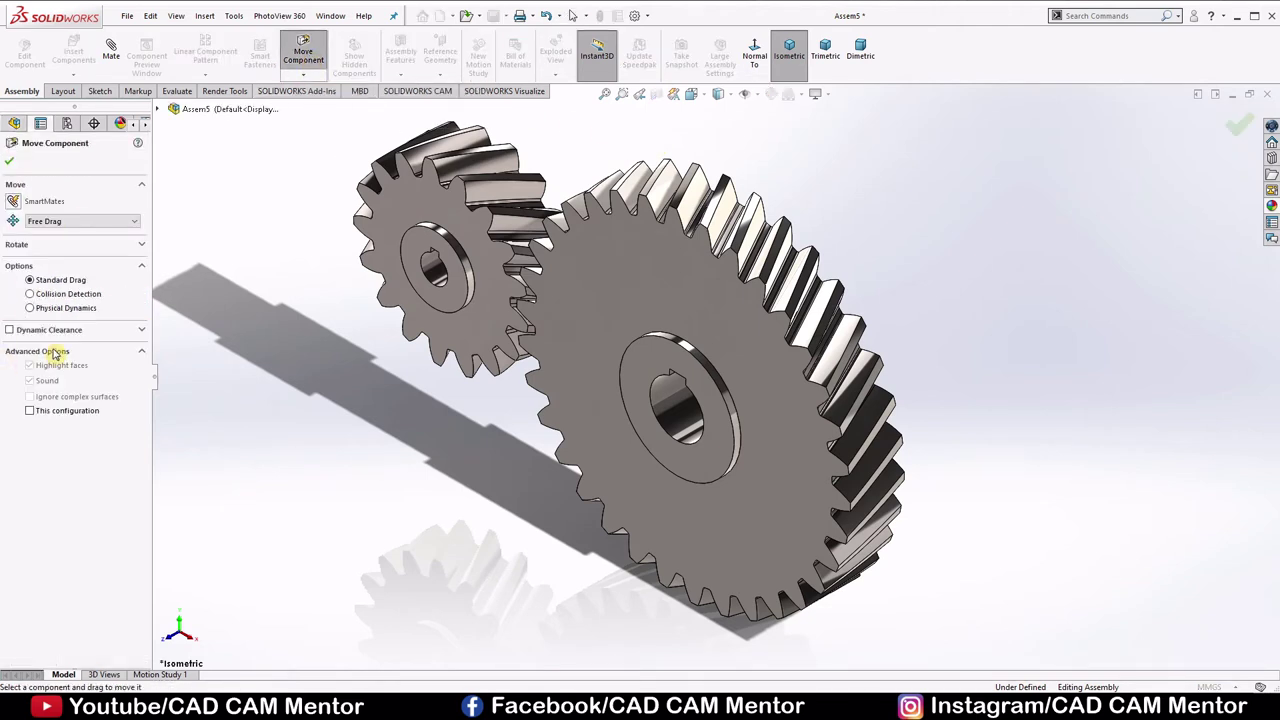
{"action": "left_click", "coordinate": [30, 308]}
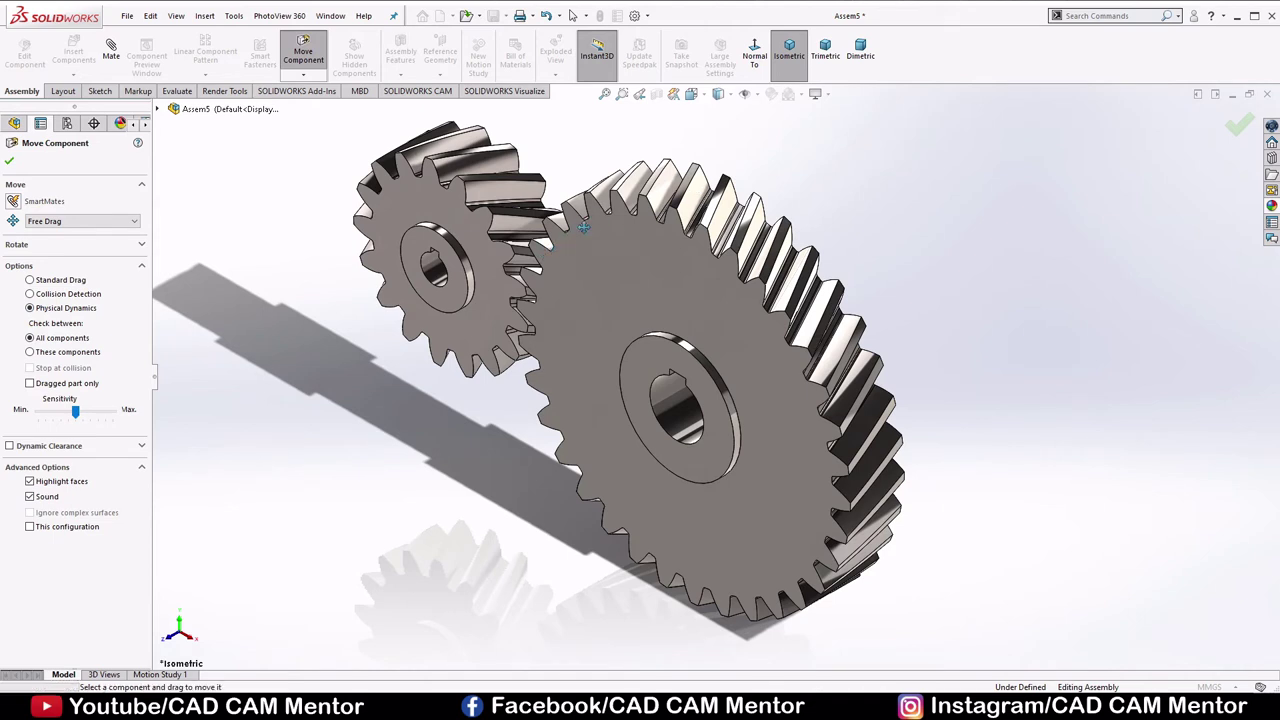
{"action": "left_click_drag", "start_coordinate": [563, 244], "coordinate": [533, 355]}
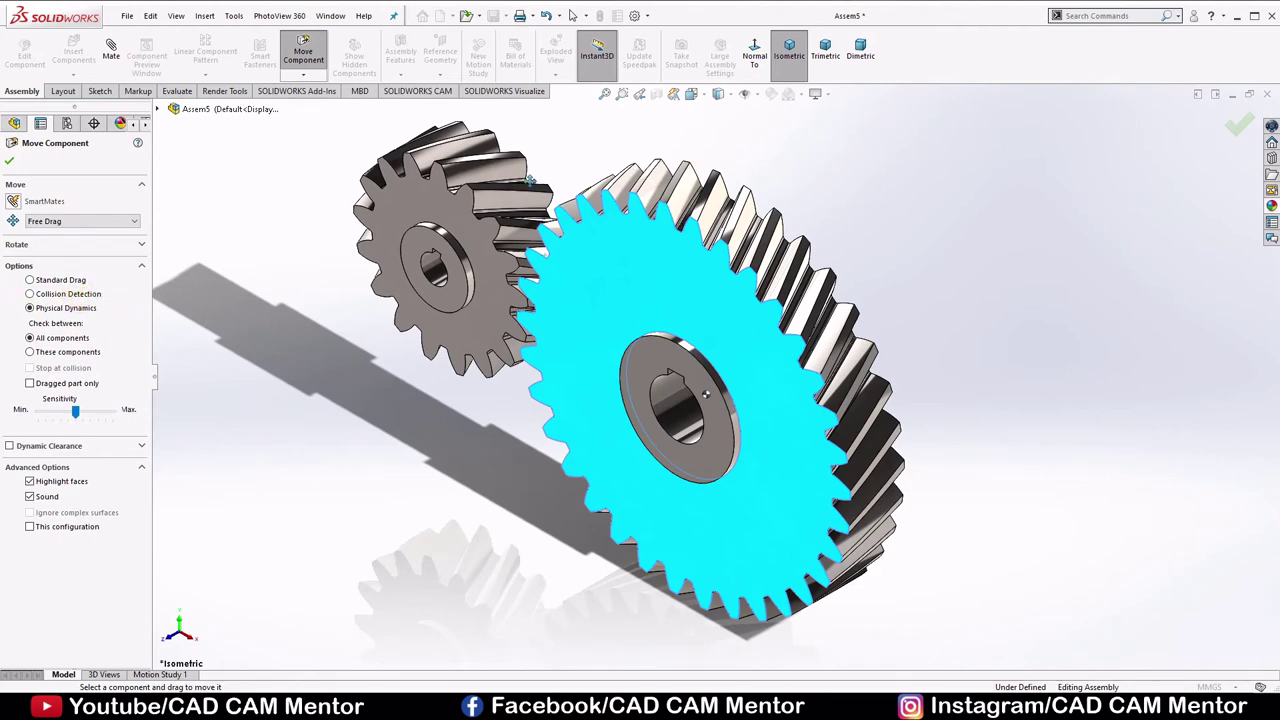
{"action": "left_click", "coordinate": [11, 162]}
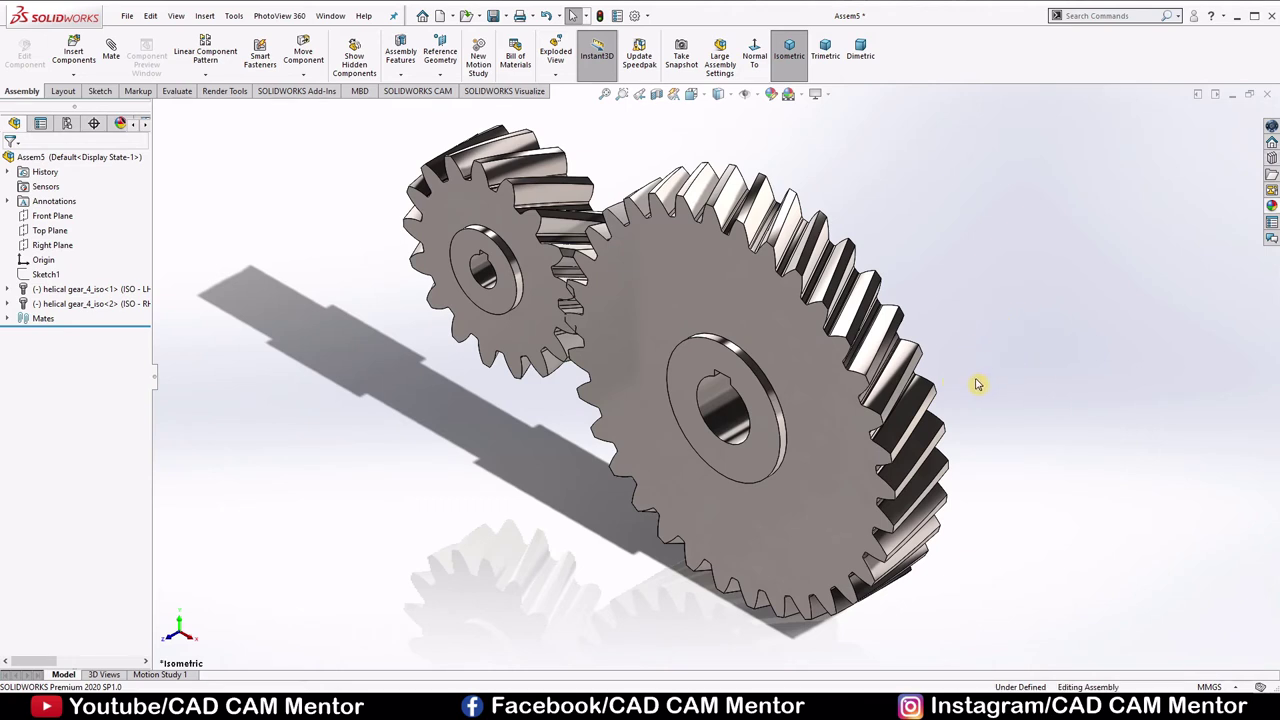
Apply the polished steel appearance from the Metal > Steel library to the body of the 34-tooth gear
{"action": "left_click", "coordinate": [1271, 205]}
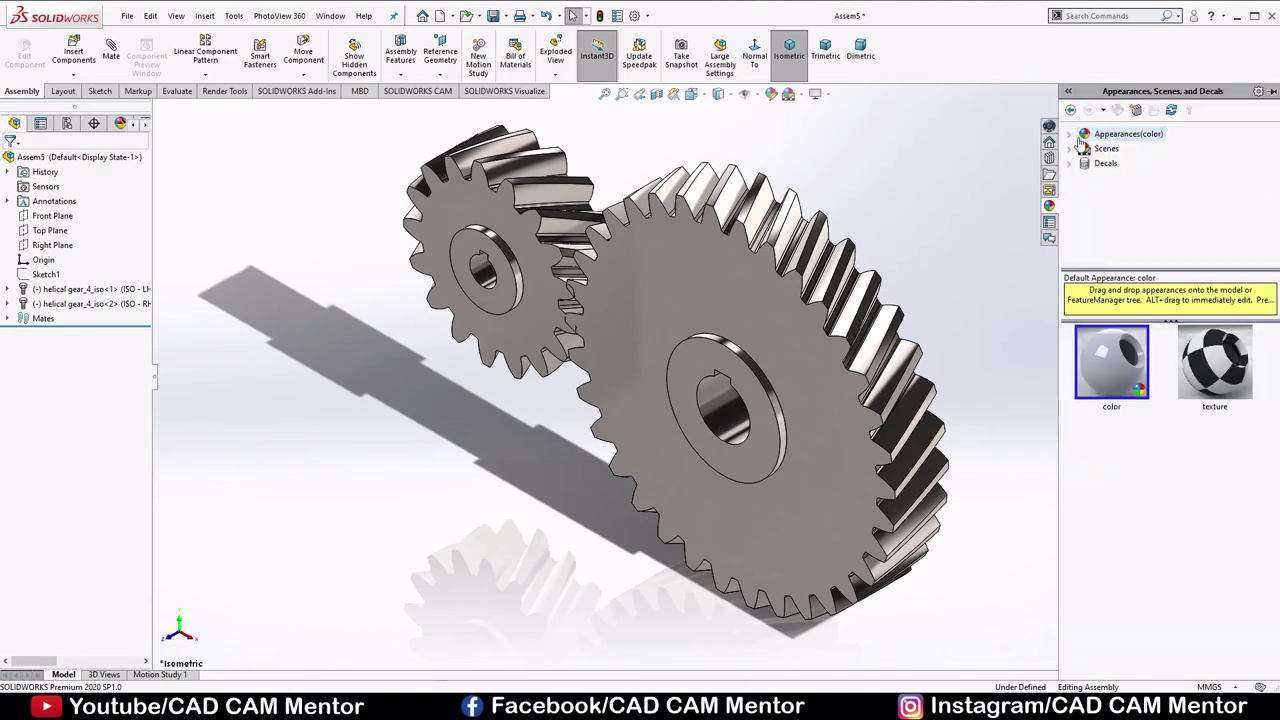
{"action": "left_click", "coordinate": [1071, 135]}
{"action": "left_click", "coordinate": [1085, 164]}
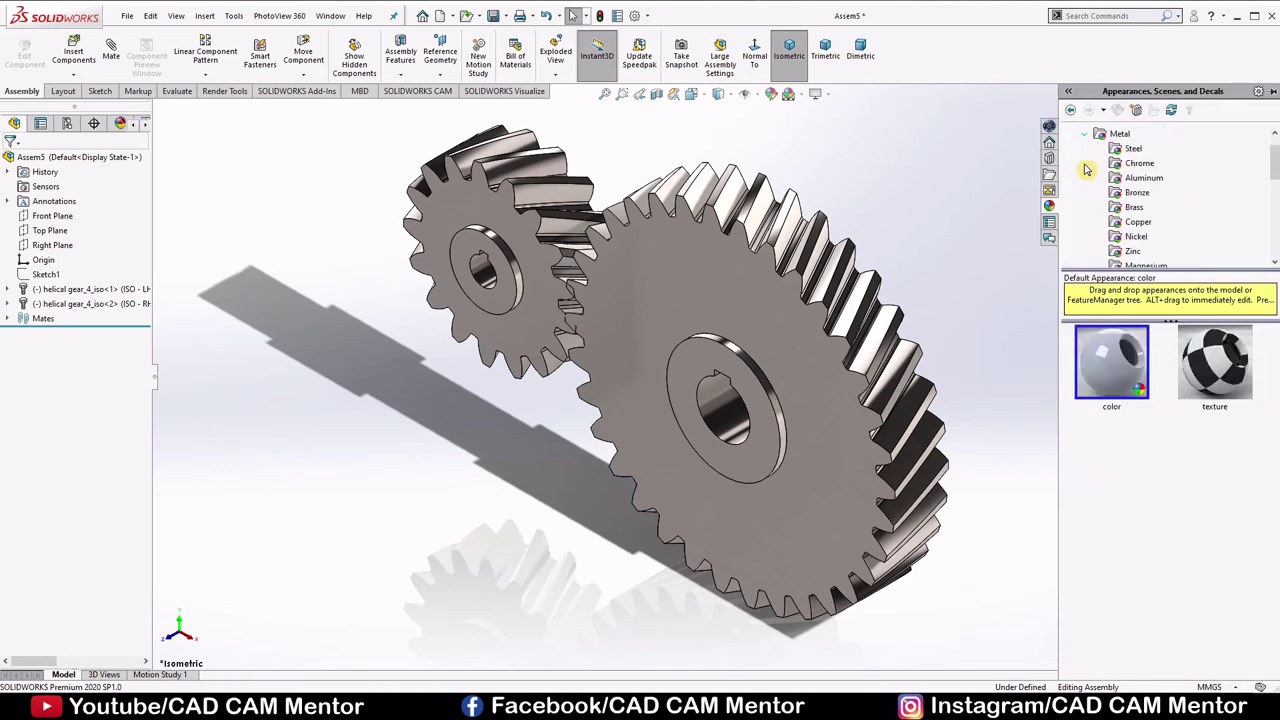
{"action": "left_click", "coordinate": [1131, 148]}
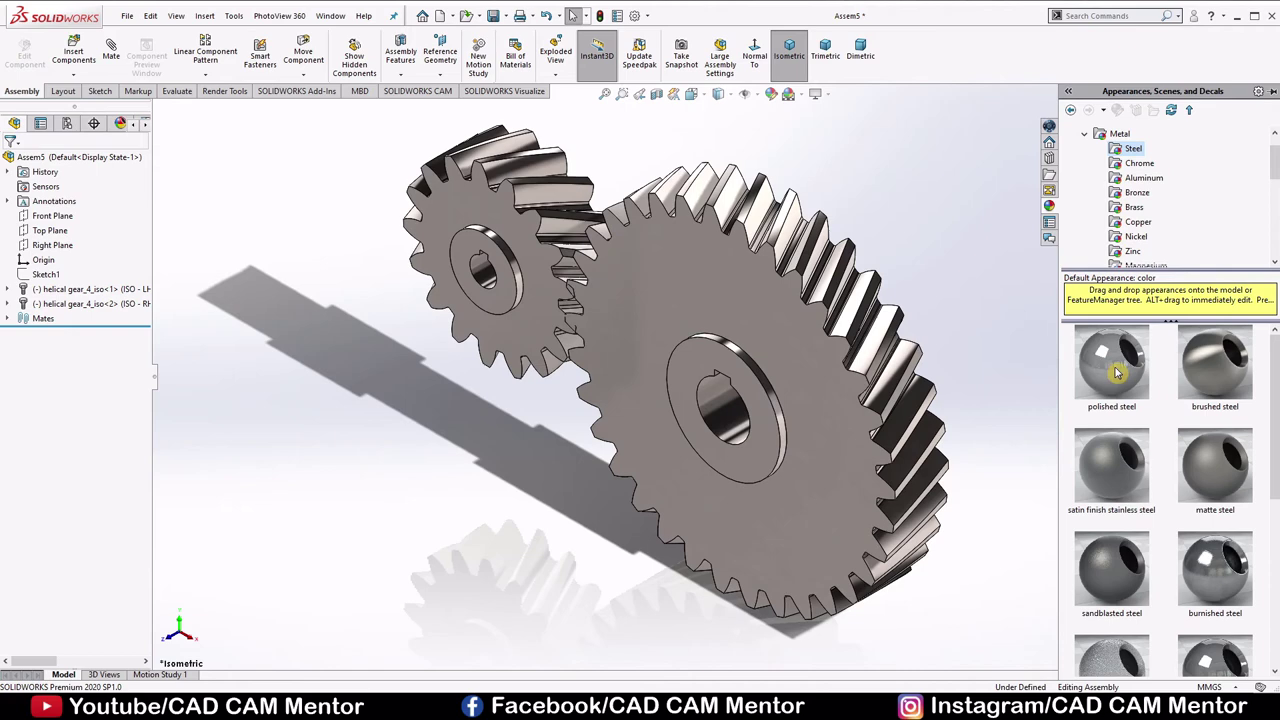
{"action": "left_click_drag", "start_coordinate": [1110, 380], "coordinate": [814, 334]}
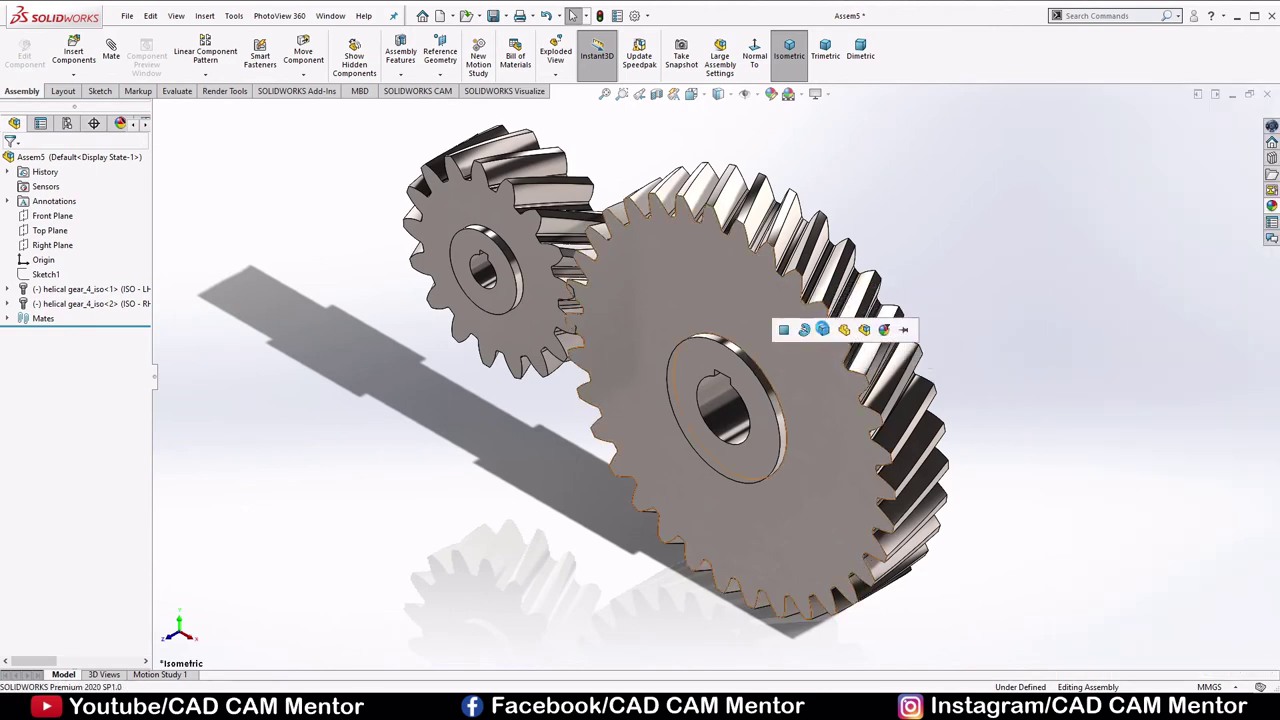
{"action": "left_click", "coordinate": [824, 333]}
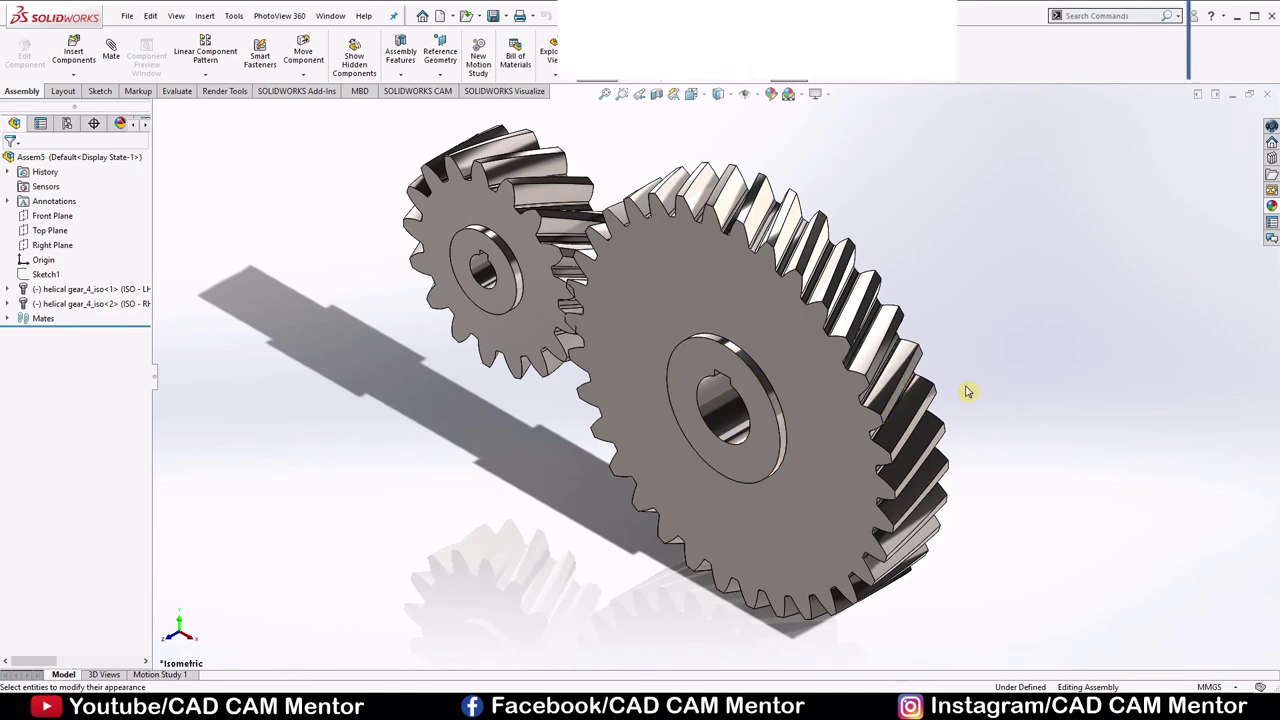
Open Motion Study 1, check that the MotionManager toolbar is enabled, and expand the study's timeline
{"action": "left_click", "coordinate": [182, 675]}
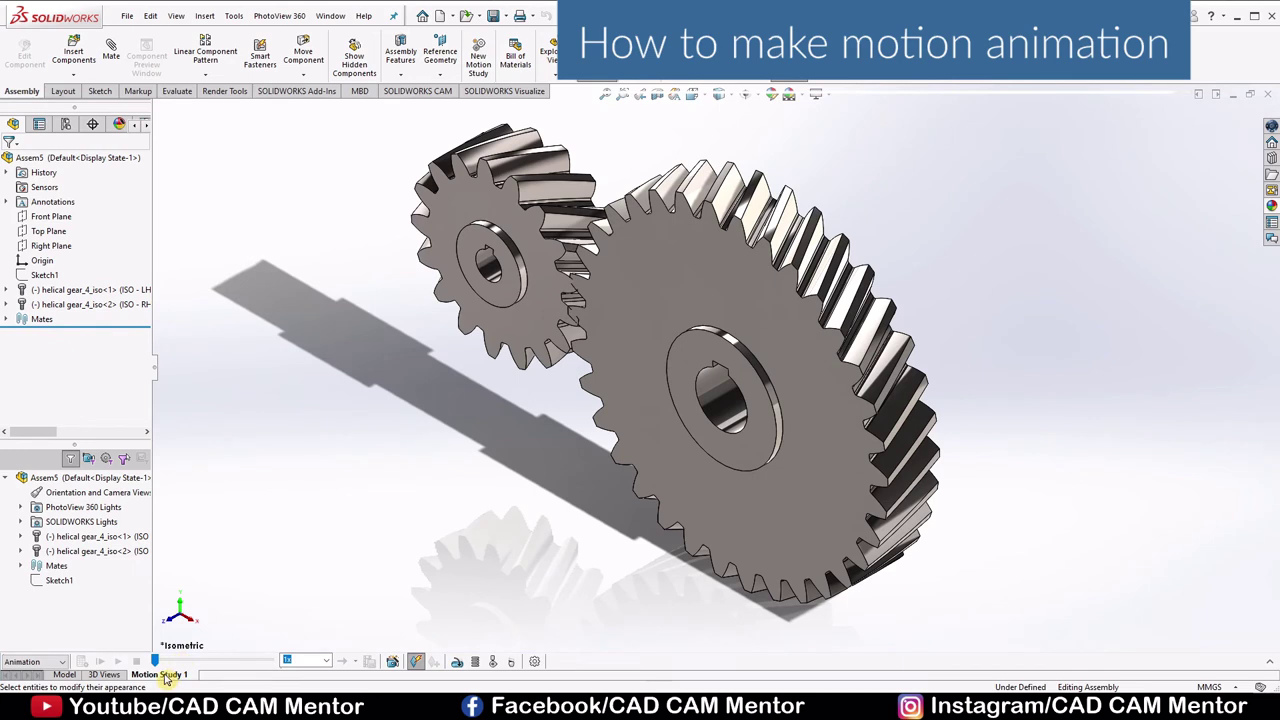
{"action": "right_click", "coordinate": [975, 43]}
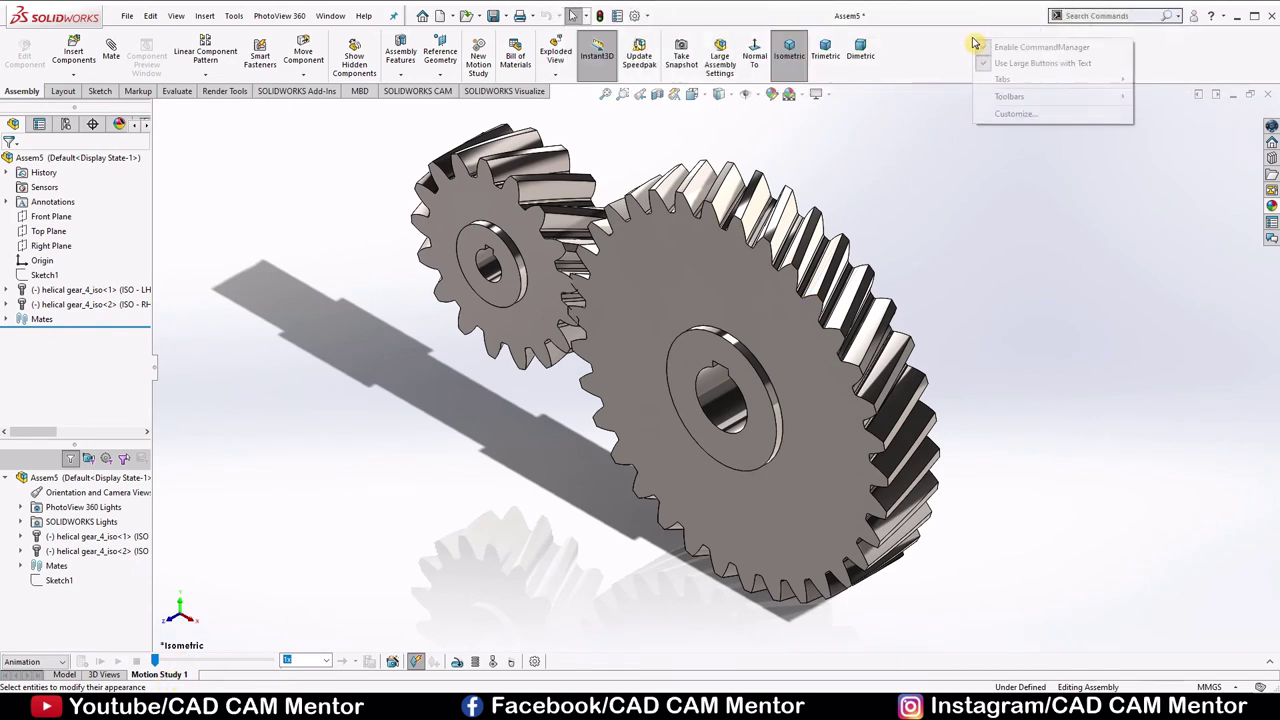
{"action": "mouse_move", "coordinate": [1000, 96]}
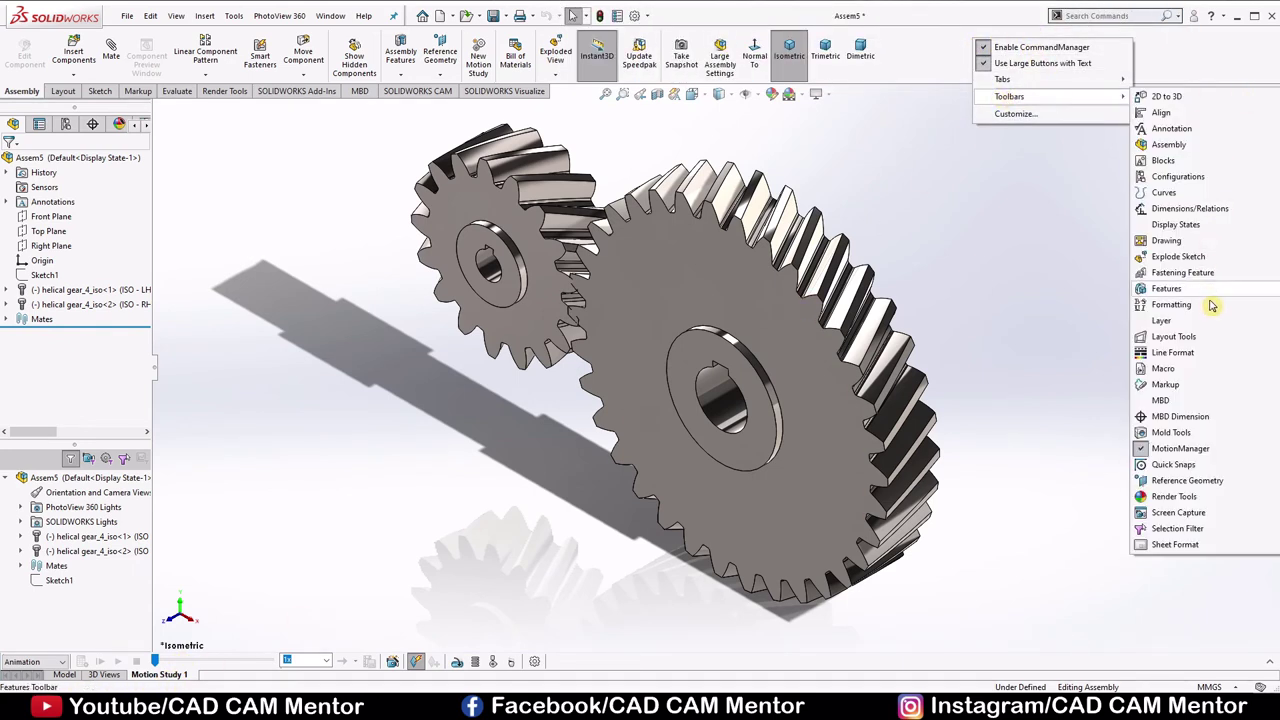
{"action": "left_click", "coordinate": [1092, 462]}
{"action": "left_click", "coordinate": [1270, 661]}
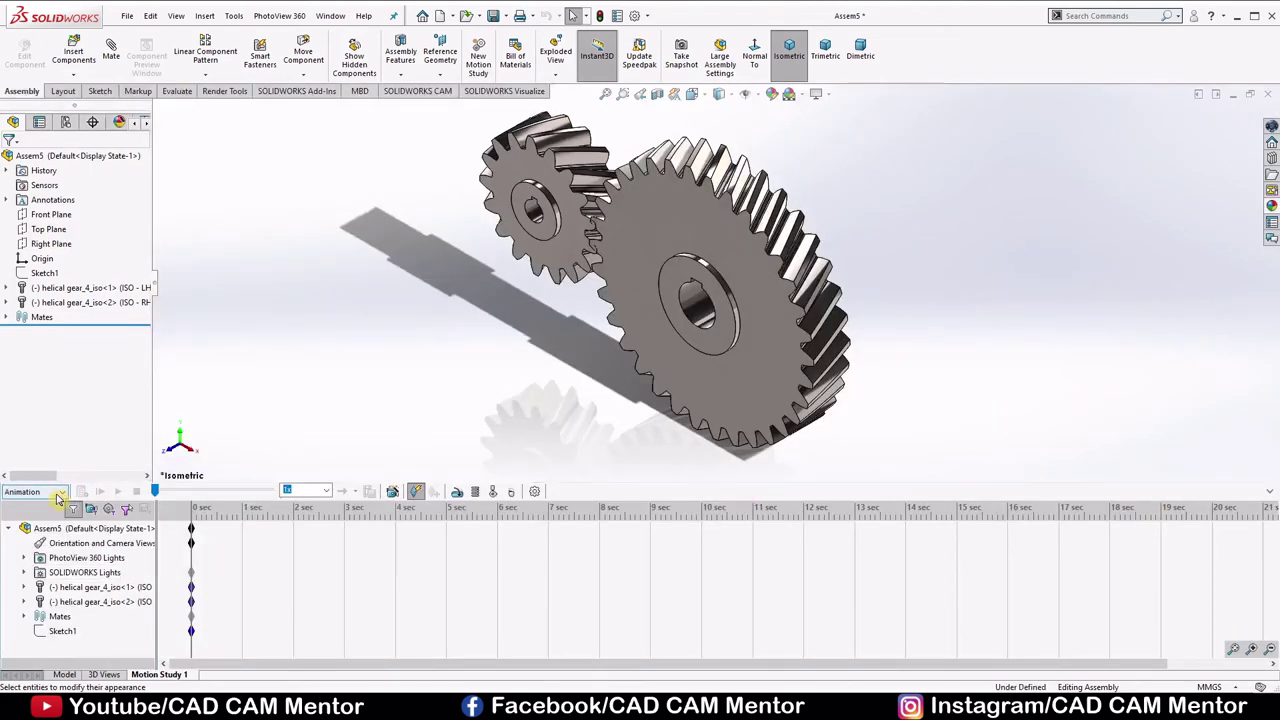
Set the motion study to Basic Motion at 30 frames per second with a duration of 20 seconds
{"action": "left_click", "coordinate": [58, 491]}
{"action": "left_click", "coordinate": [35, 514]}
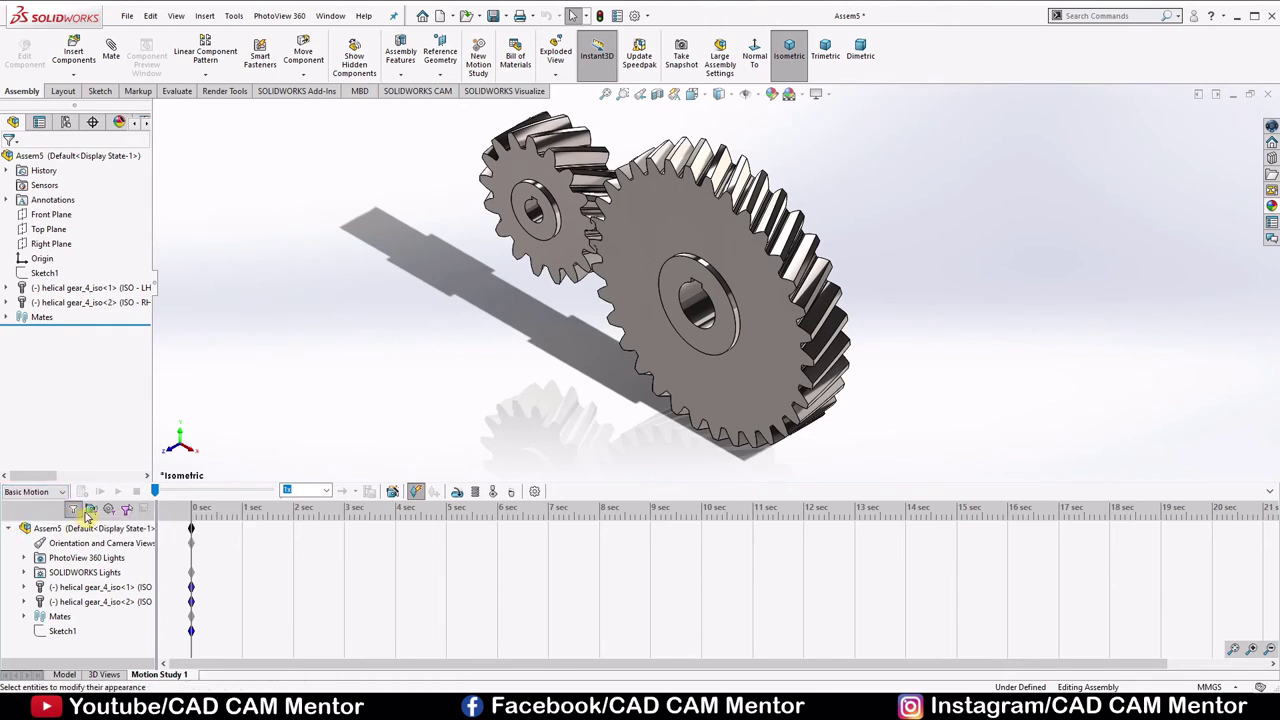
{"action": "left_click", "coordinate": [536, 492]}
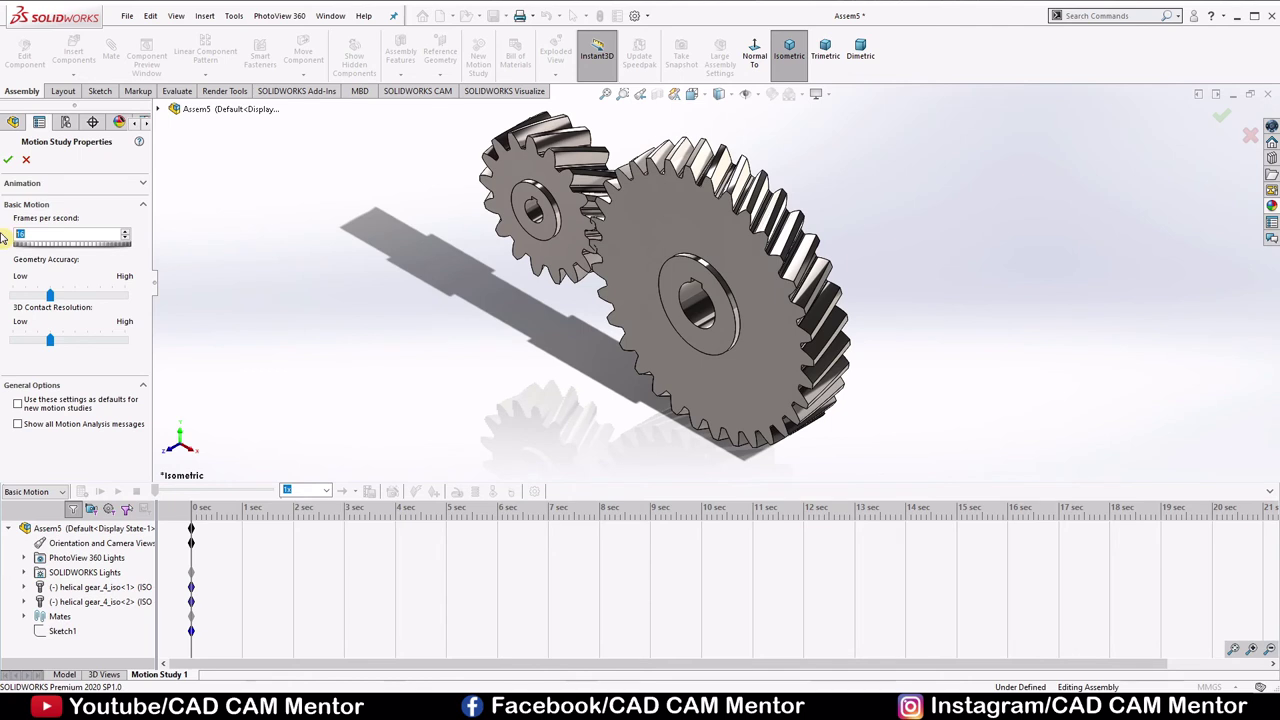
{"action": "left_click", "coordinate": [51, 236]}
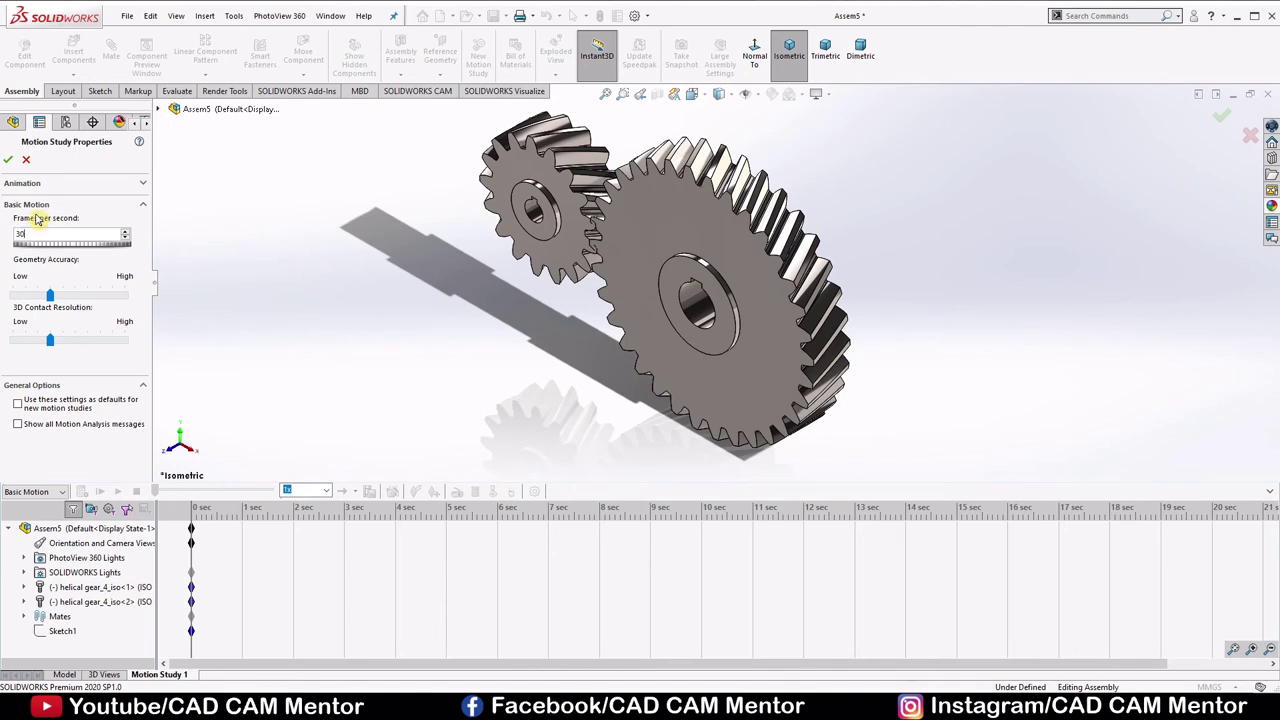
{"action": "left_click", "coordinate": [10, 160]}
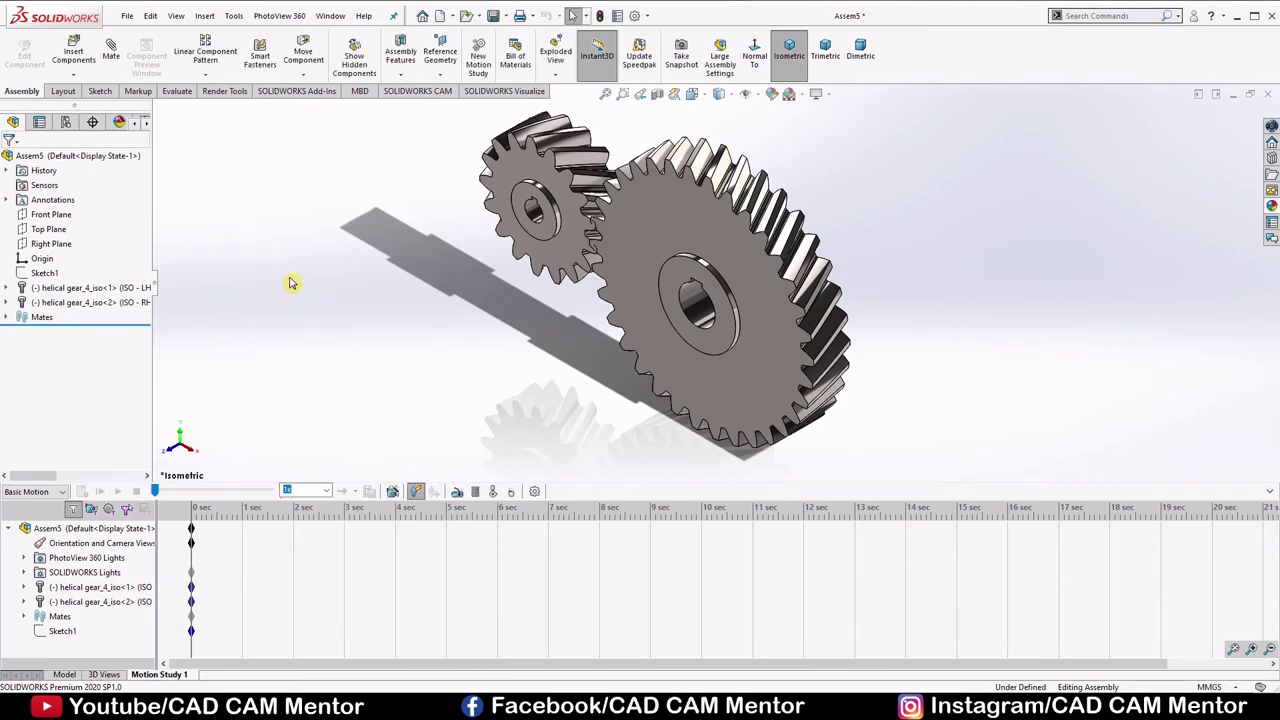
{"action": "left_click_drag", "start_coordinate": [191, 528], "coordinate": [1212, 530]}
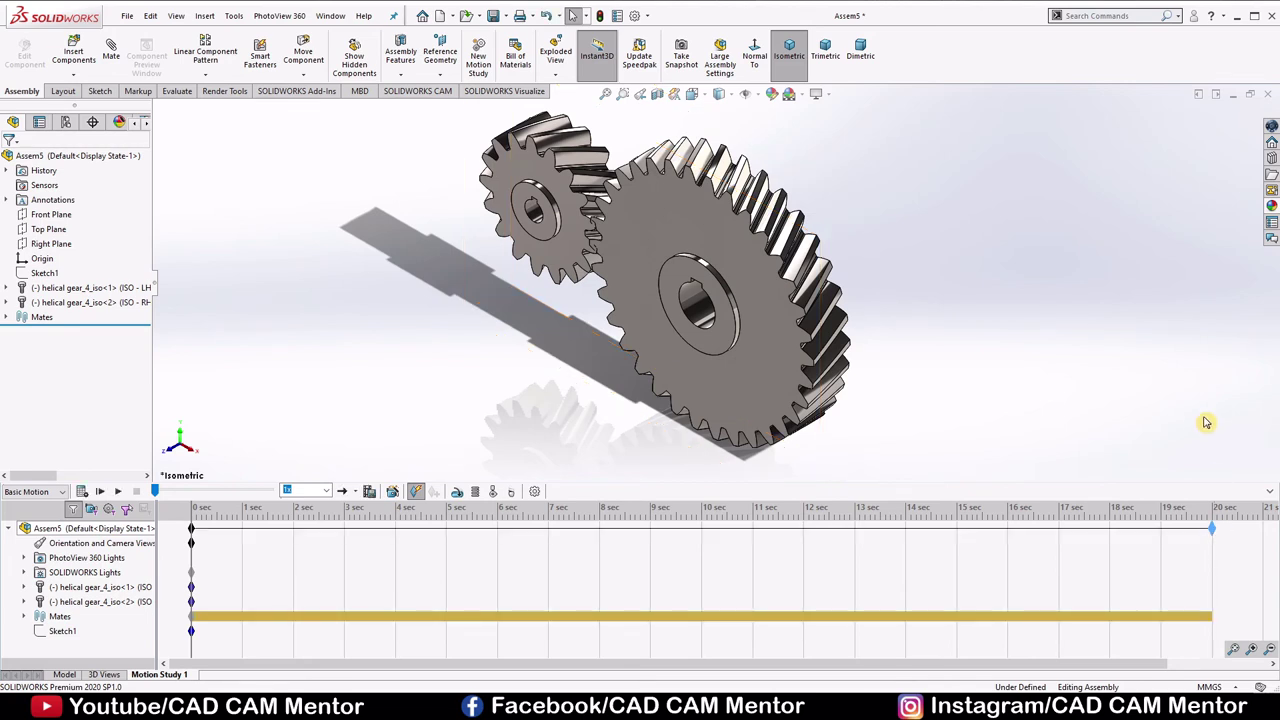
Add a solid body contact between the 17-tooth gear and the 34-tooth gear
{"action": "left_click", "coordinate": [491, 492]}
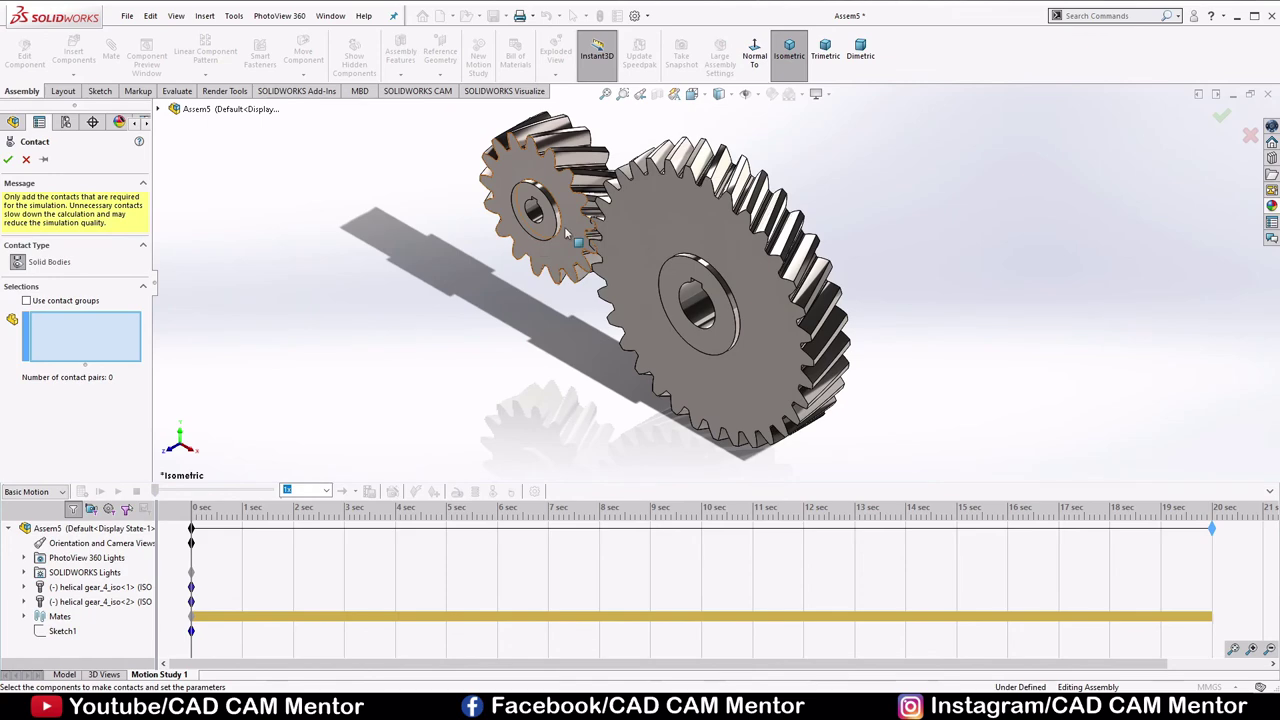
{"action": "left_click", "coordinate": [537, 212]}
{"action": "left_click", "coordinate": [639, 231]}
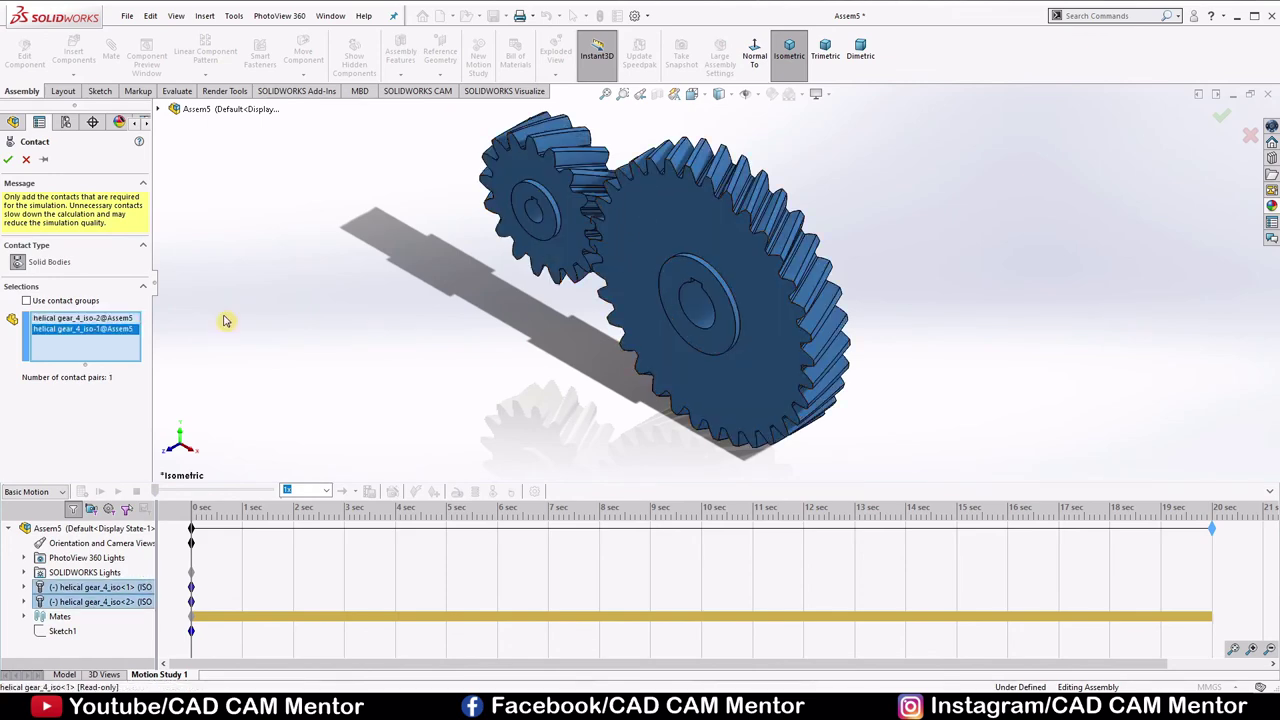
{"action": "left_click", "coordinate": [8, 159]}
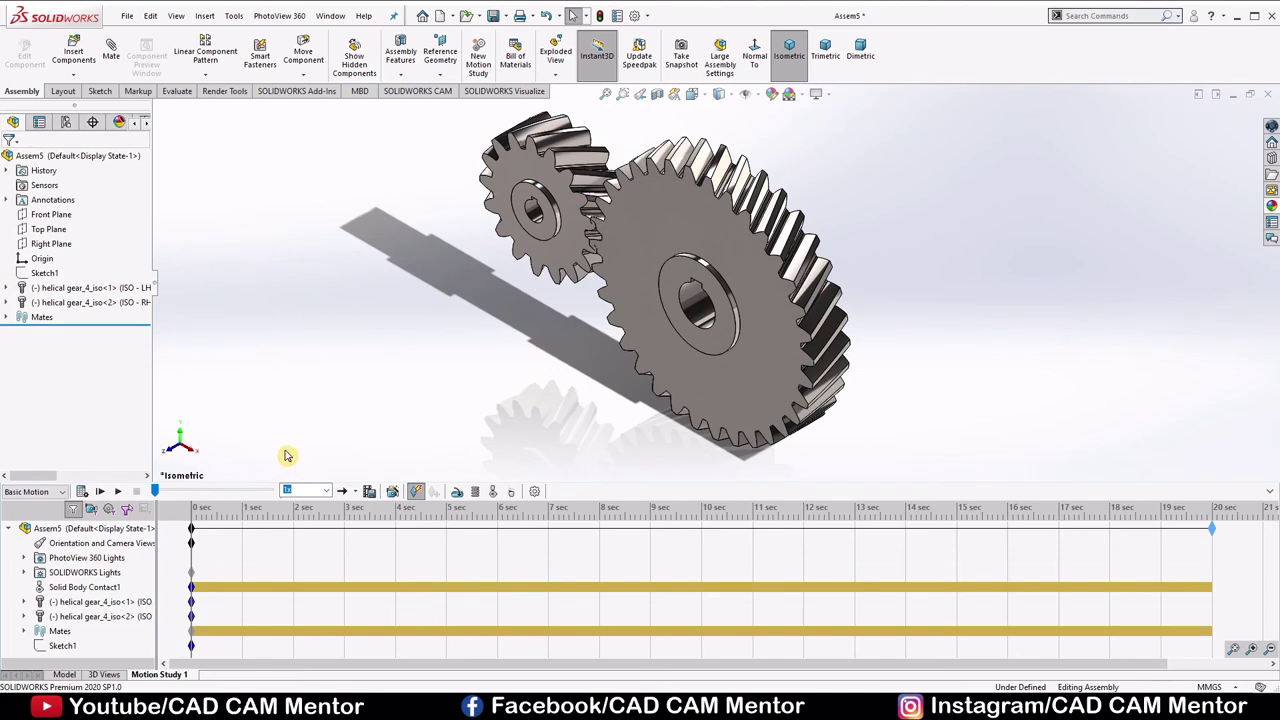
Add a rotary motor on the 17-tooth gear's bore face with reversed direction and a constant speed of 3 RPM
{"action": "left_click", "coordinate": [458, 493]}
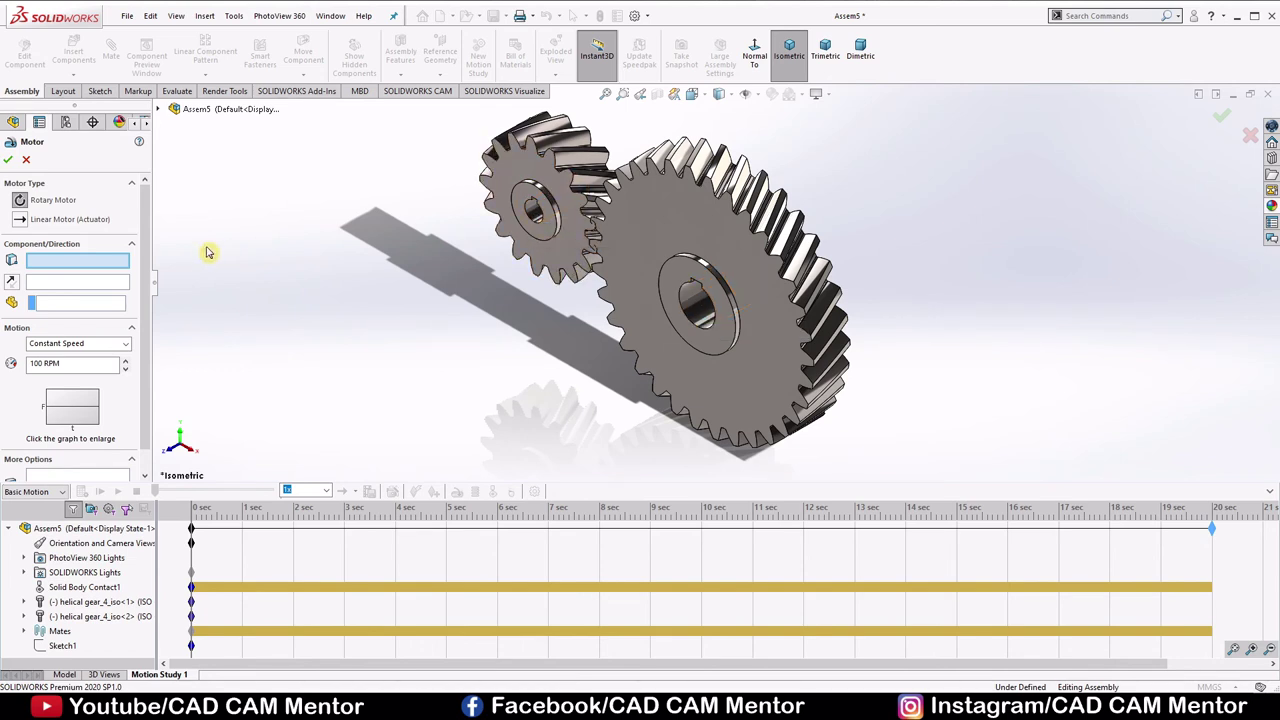
{"action": "left_click", "coordinate": [535, 213]}
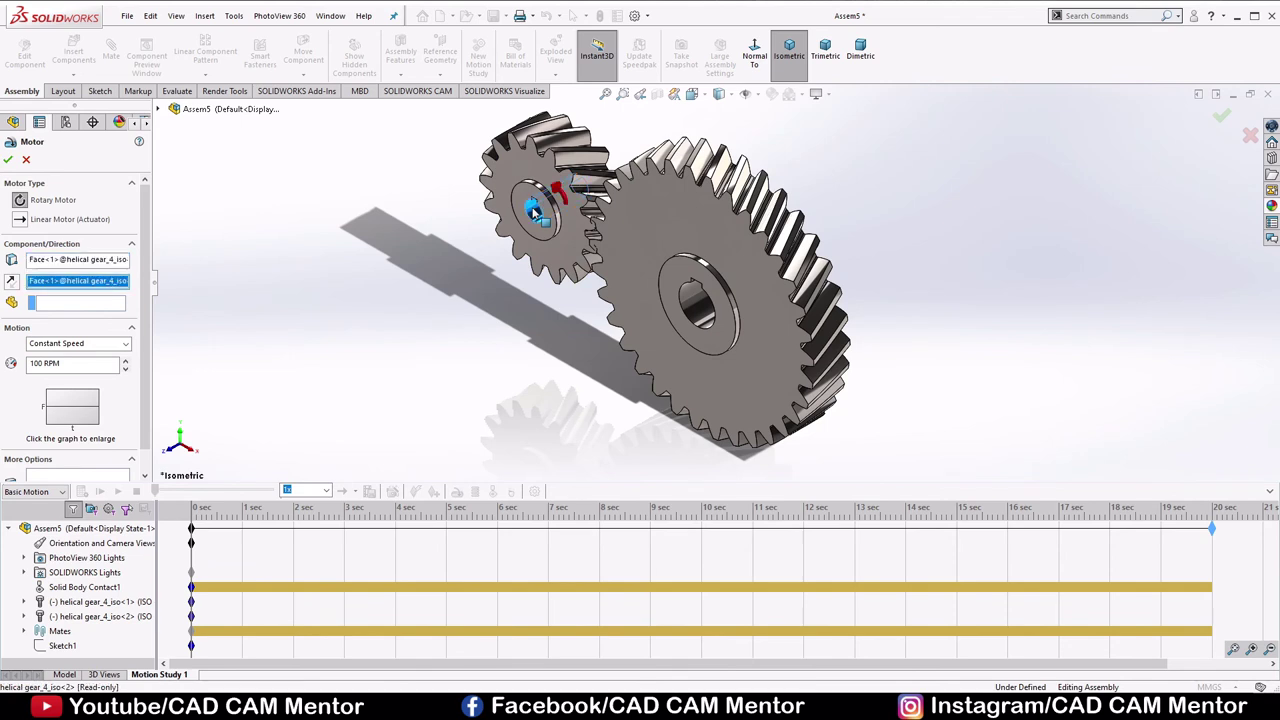
{"action": "left_click", "coordinate": [13, 285]}
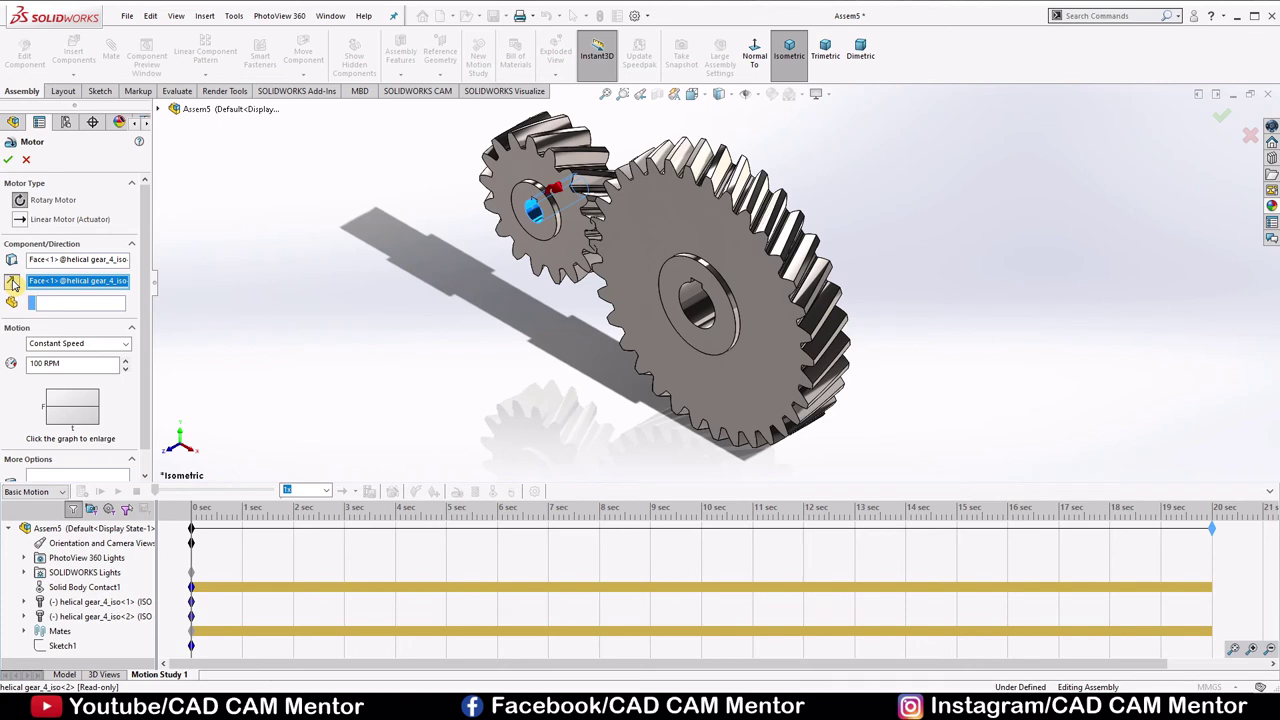
{"action": "left_click", "coordinate": [44, 363]}
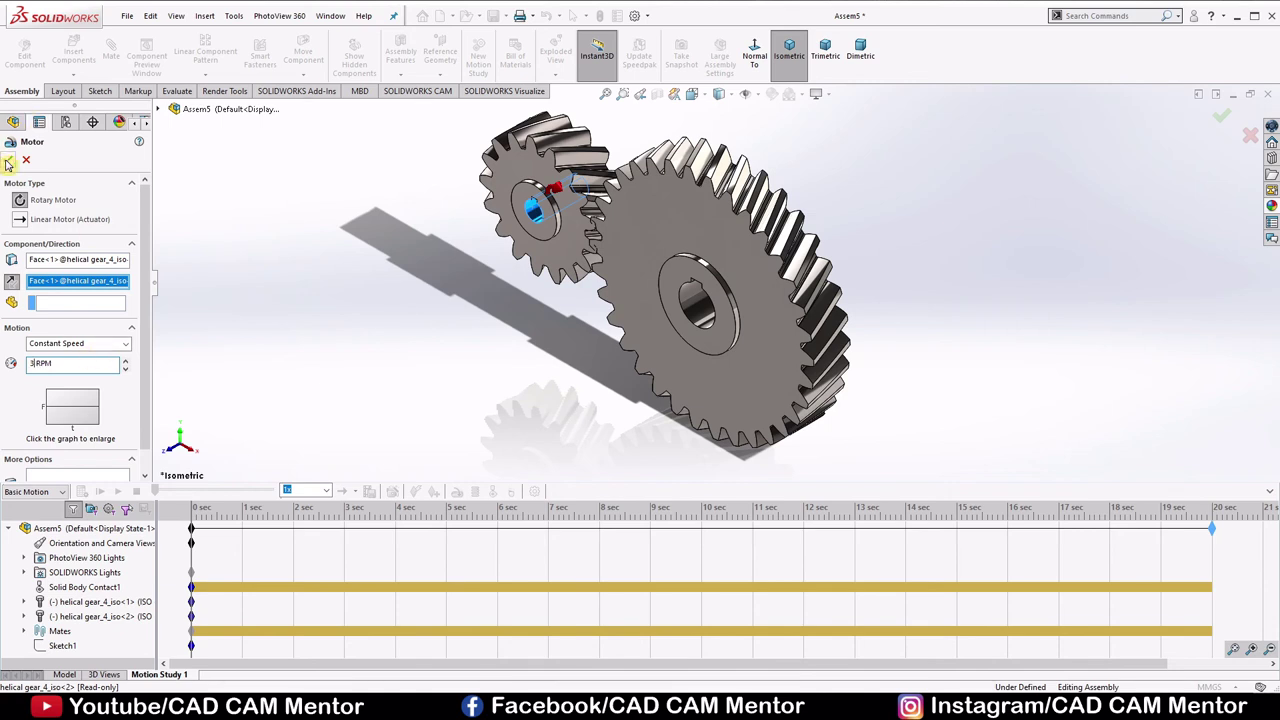
{"action": "left_click", "coordinate": [8, 161]}
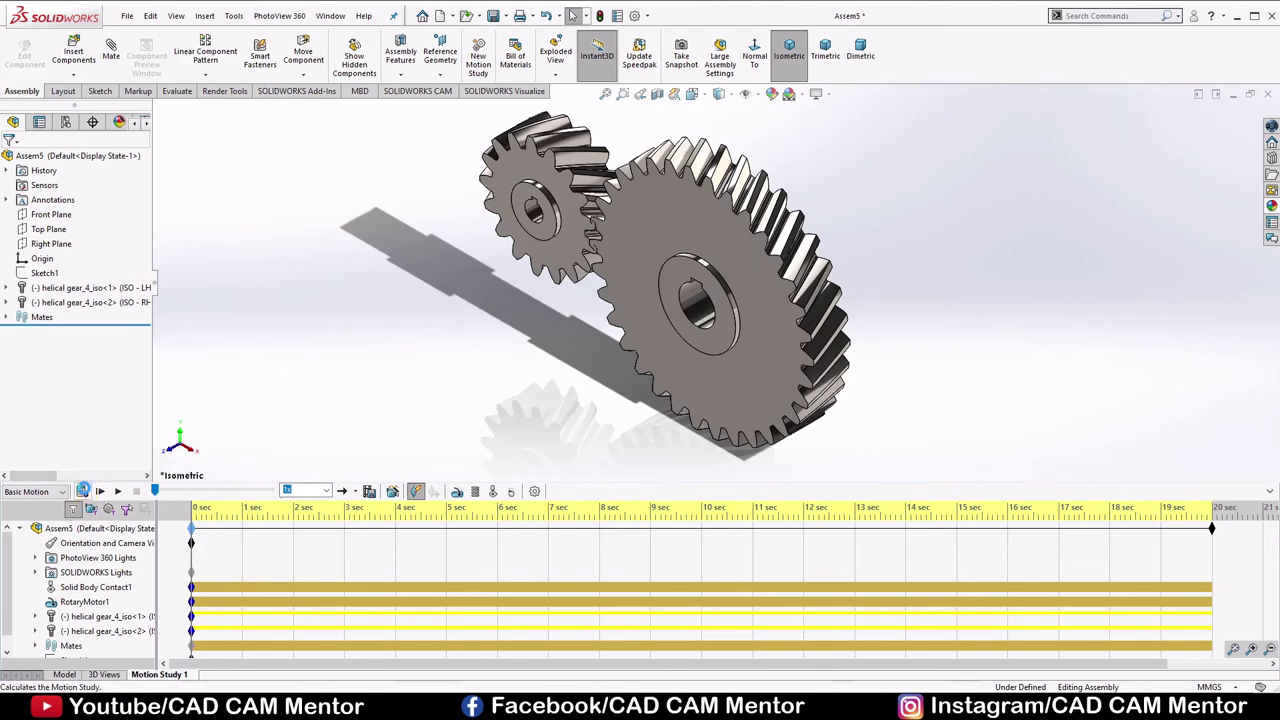
Run the motion study calculation and stop it partway, at about 4 seconds
{"action": "left_click", "coordinate": [114, 491]}
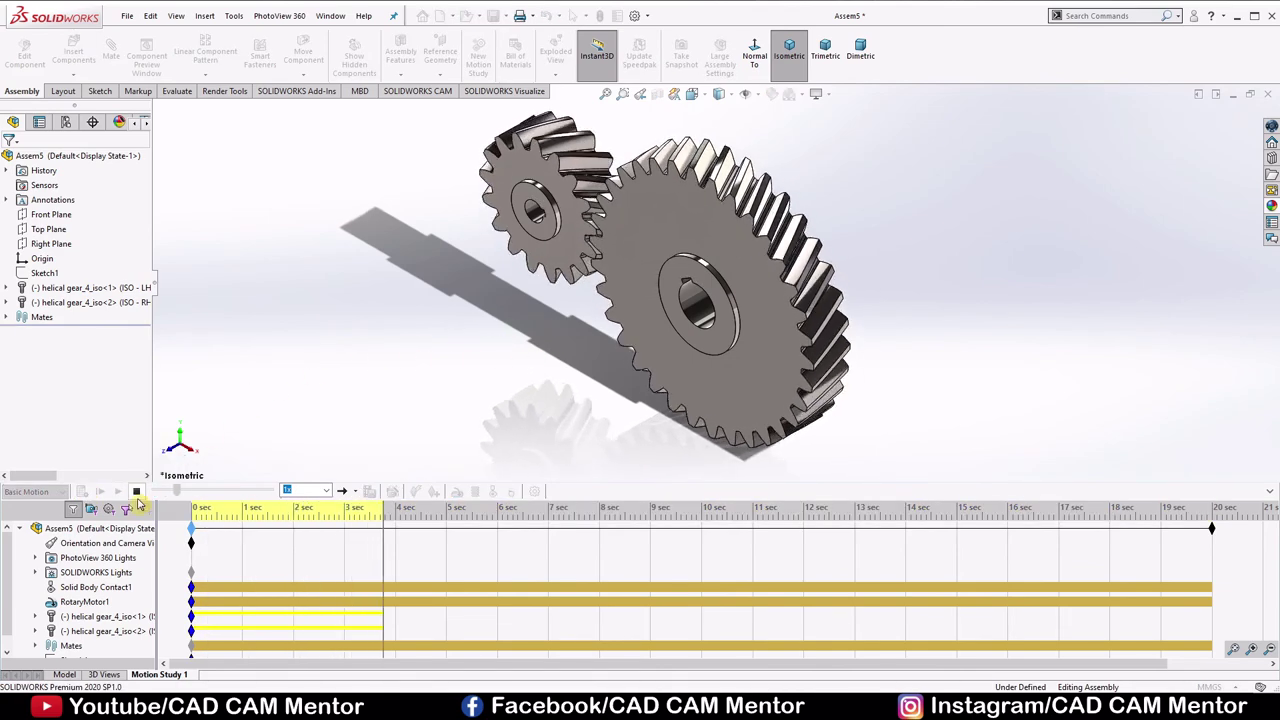
{"action": "left_click", "coordinate": [136, 492]}
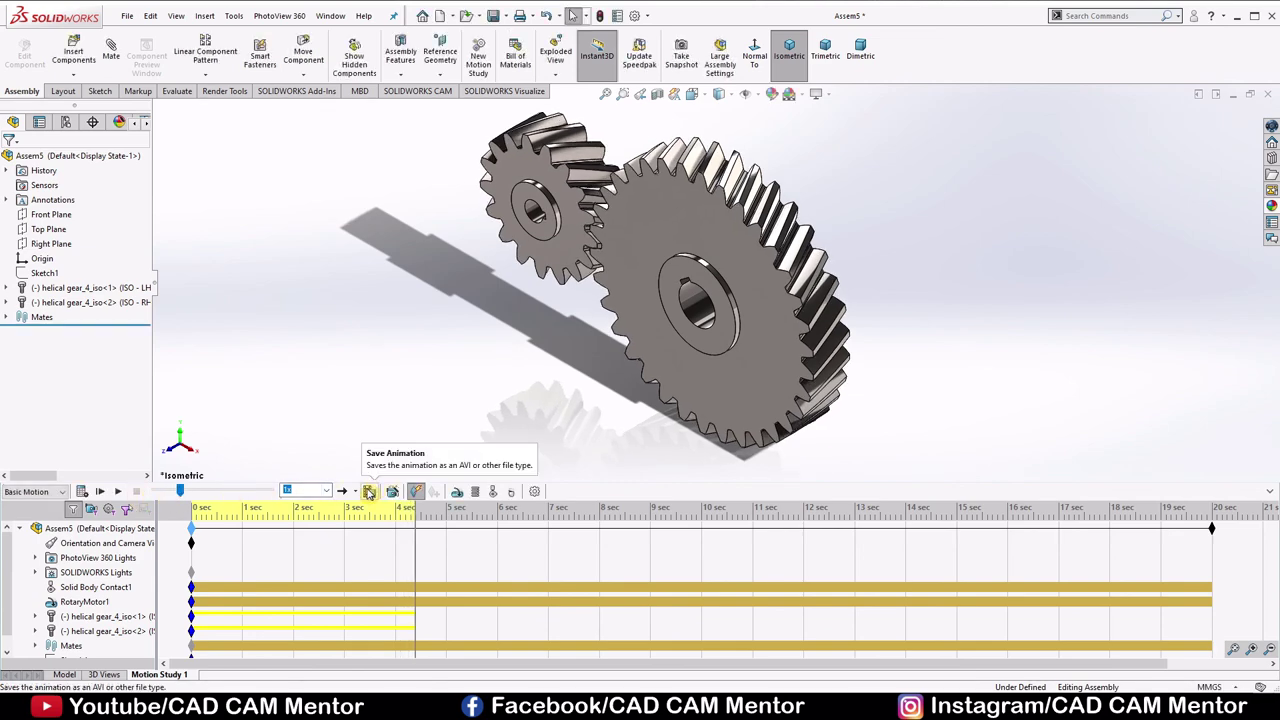
Save the entire animation as the MP4 video Assem5.mp4 with a custom 16:9 (HDTV) aspect ratio
{"action": "left_click", "coordinate": [369, 492]}
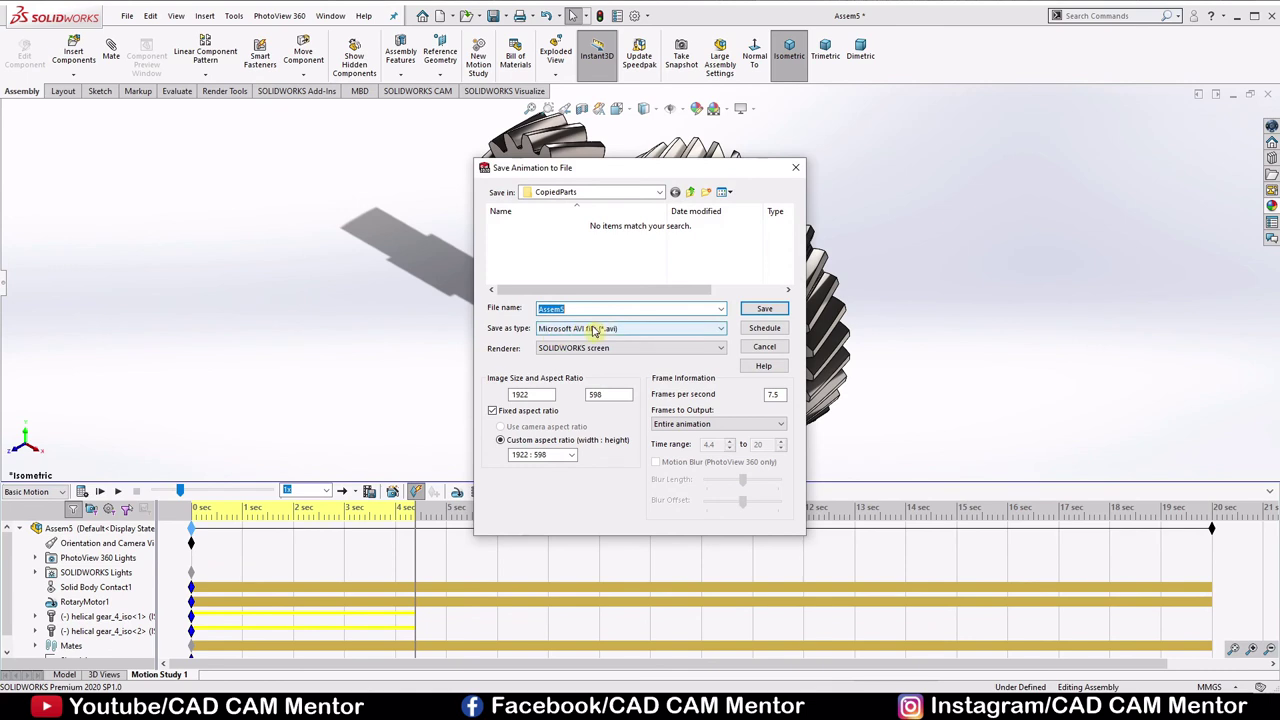
{"action": "left_click", "coordinate": [605, 329]}
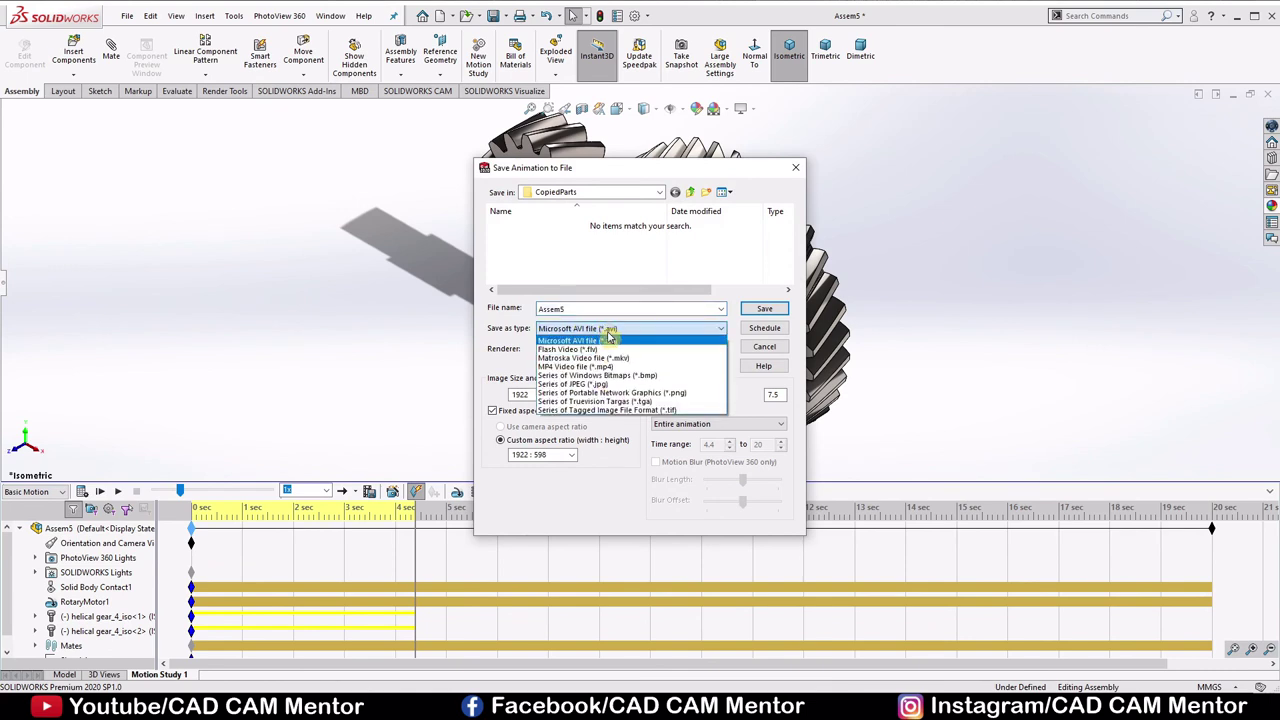
{"action": "left_click", "coordinate": [550, 367]}
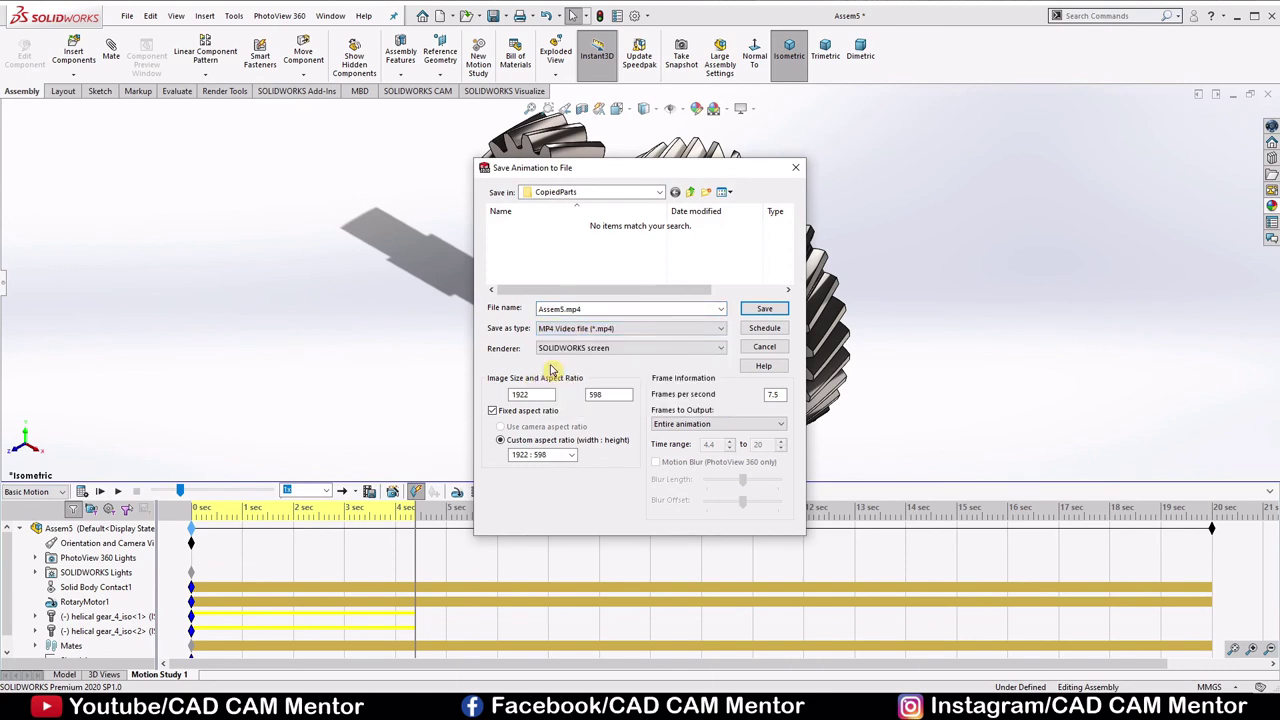
{"action": "left_click", "coordinate": [573, 455]}
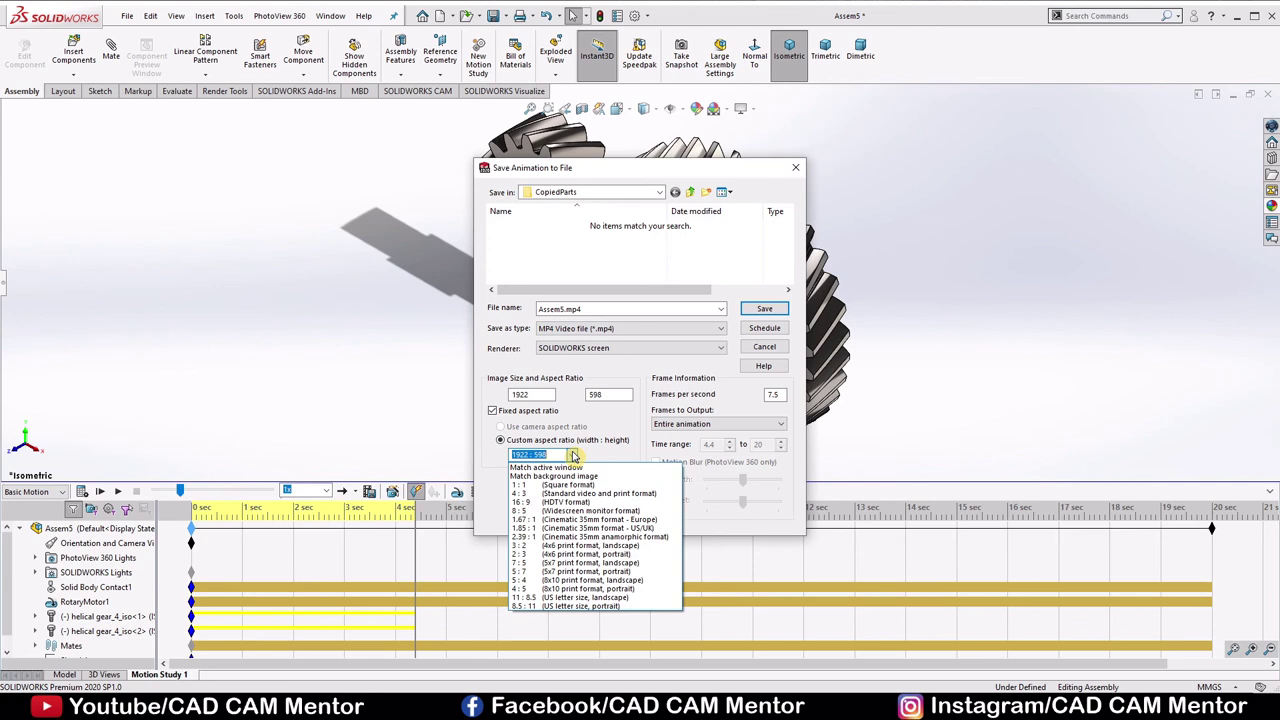
{"action": "left_click", "coordinate": [557, 503]}
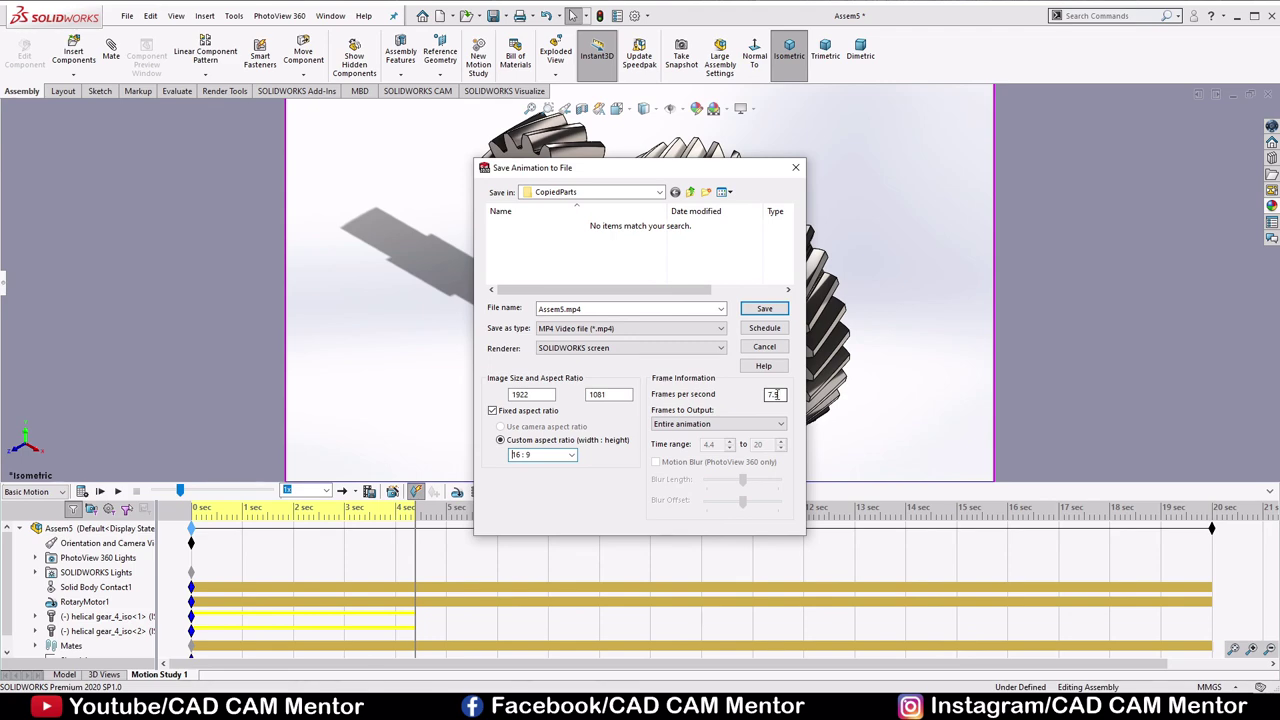
{"action": "left_click", "coordinate": [762, 310]}
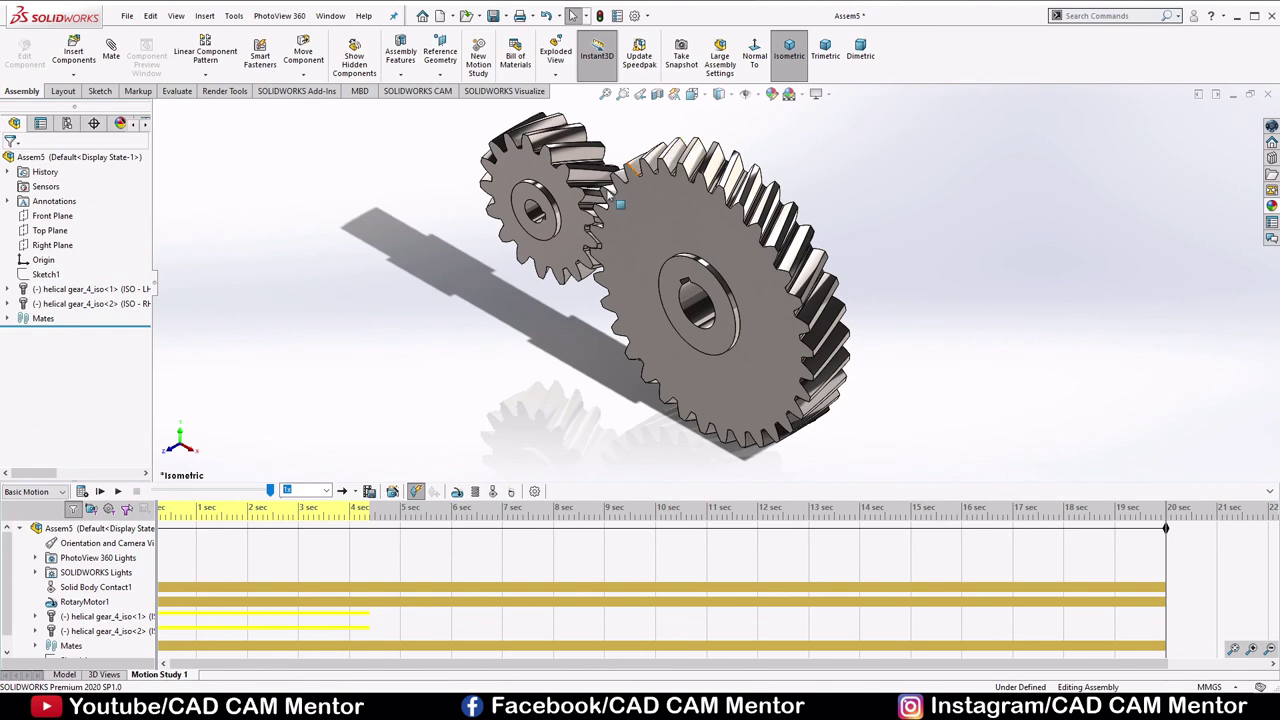
Collapse the motion study timeline and switch from the motion study back to the assembly model
{"action": "scroll", "coordinate": [827, 258], "scroll_direction": "down", "scroll_amount": 2}
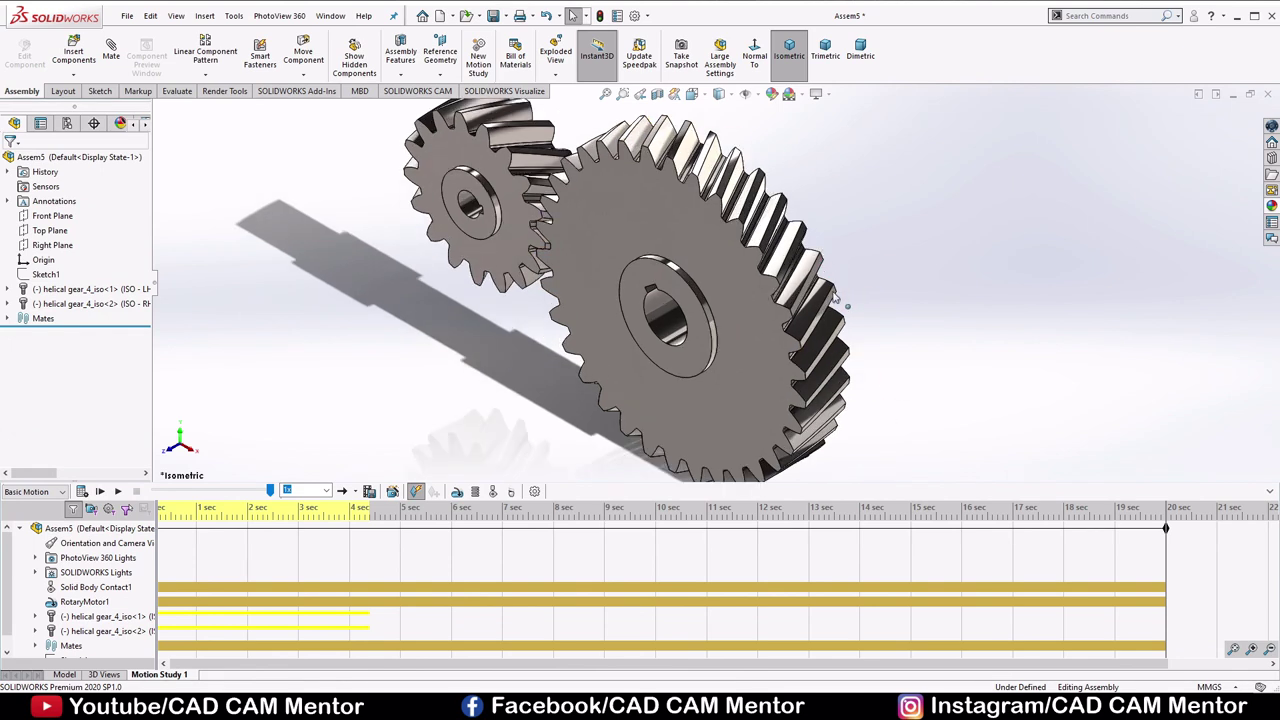
{"action": "scroll", "coordinate": [910, 365], "scroll_direction": "down", "scroll_amount": 2}
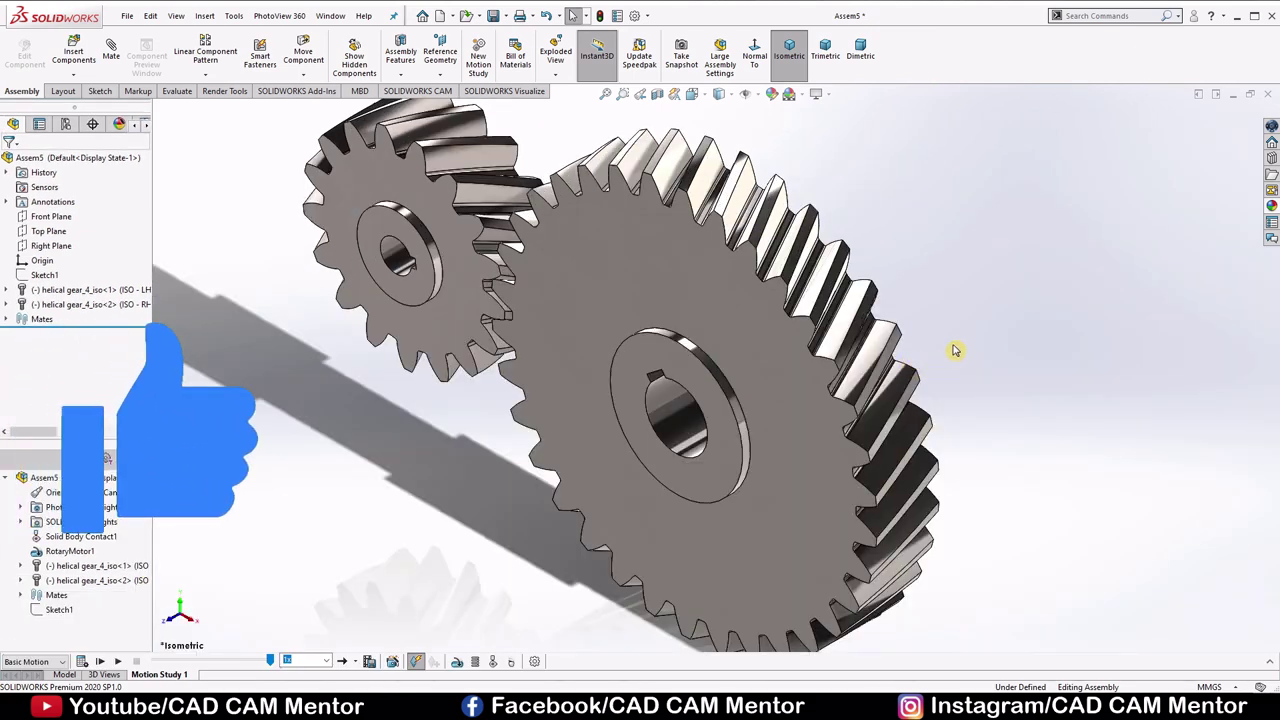
{"action": "scroll", "coordinate": [640, 370], "scroll_direction": "up", "scroll_amount": 2}
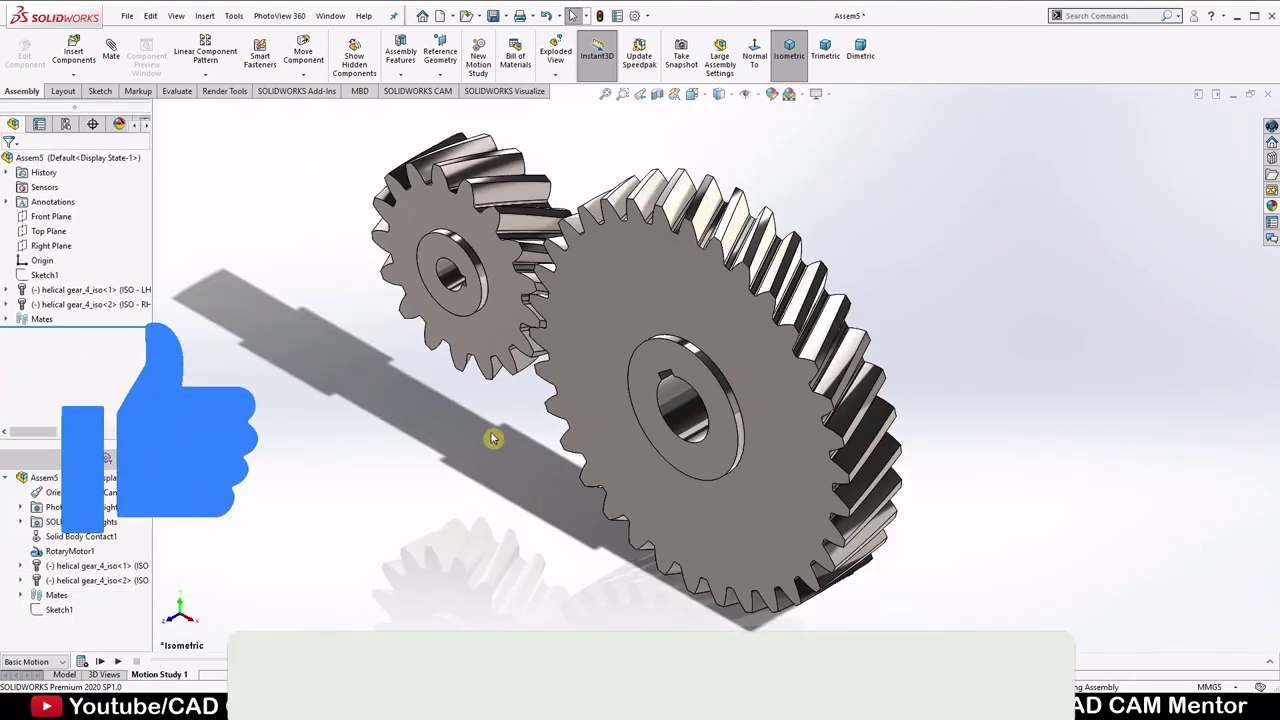
{"action": "left_click", "coordinate": [67, 677]}
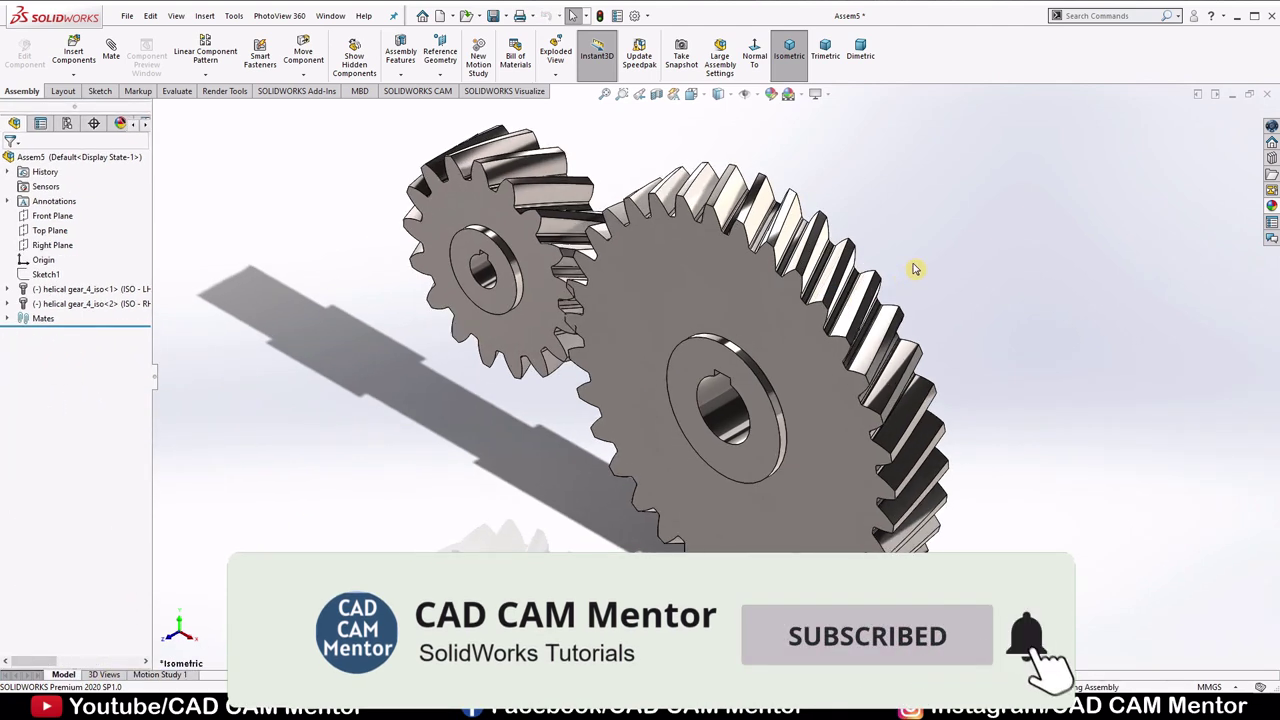